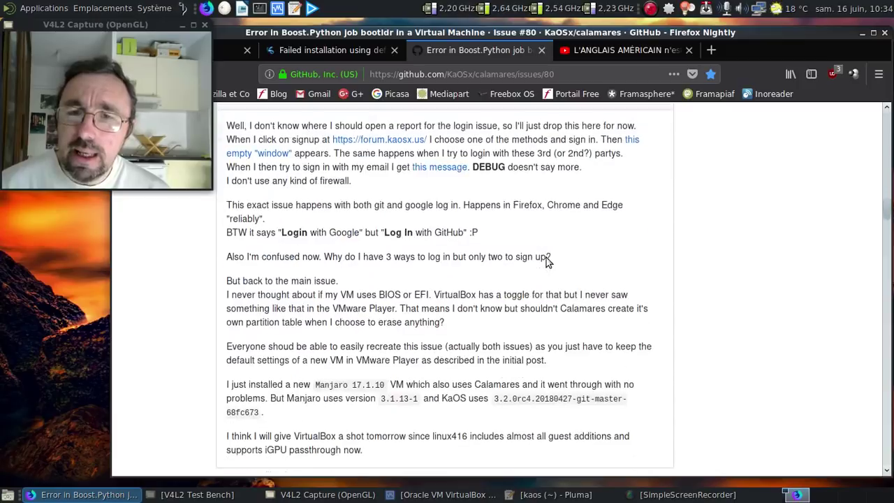
Scroll down the GitHub issue #80 thread to the comments about the rebuilt xfsprogs fix.
{"action": "scroll", "coordinate": [548, 262], "scroll_direction": "down", "scroll_amount": 15}
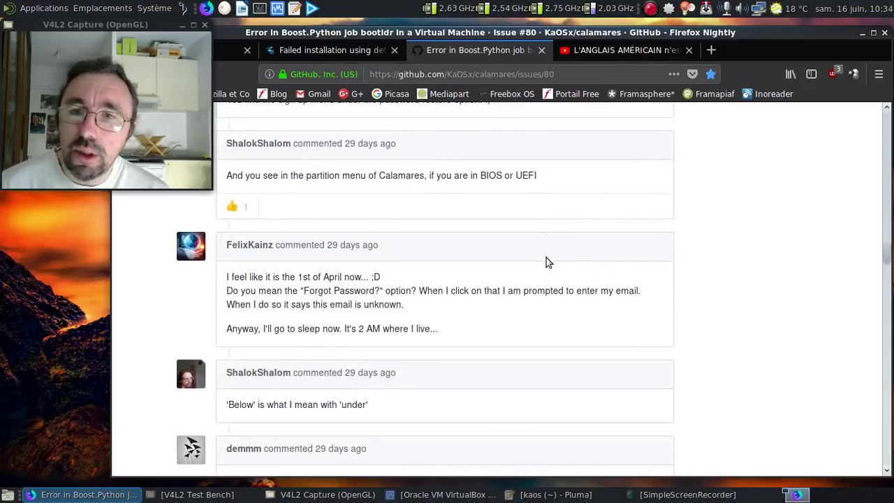
{"action": "scroll", "coordinate": [546, 263], "scroll_direction": "down", "scroll_amount": 15}
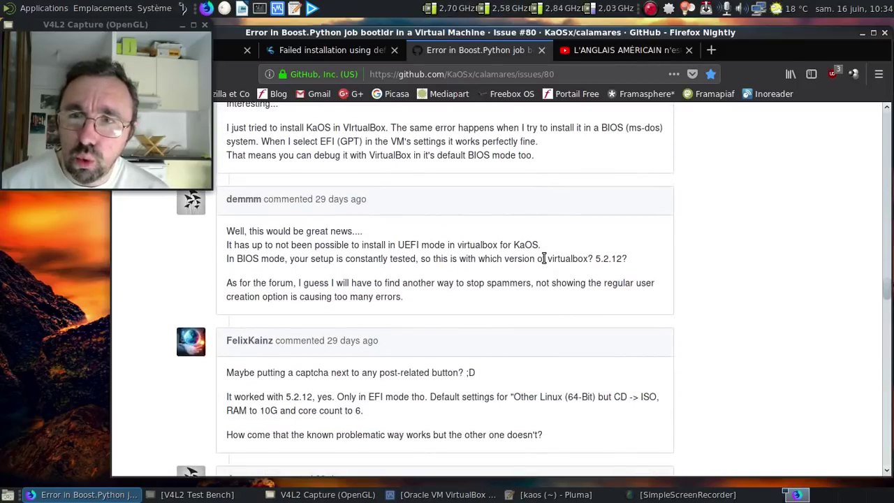
{"action": "scroll", "coordinate": [546, 263], "scroll_direction": "down", "scroll_amount": 4}
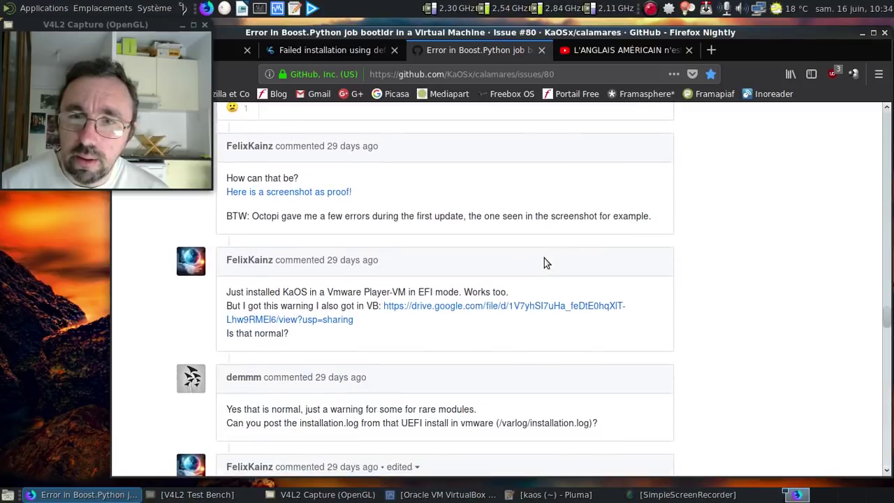
{"action": "scroll", "coordinate": [546, 262], "scroll_direction": "down", "scroll_amount": 13}
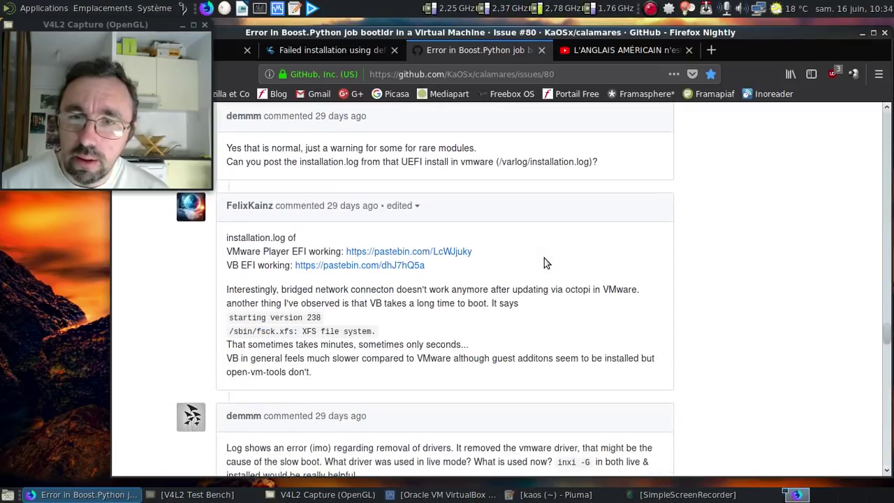
{"action": "scroll", "coordinate": [544, 262], "scroll_direction": "down", "scroll_amount": 12}
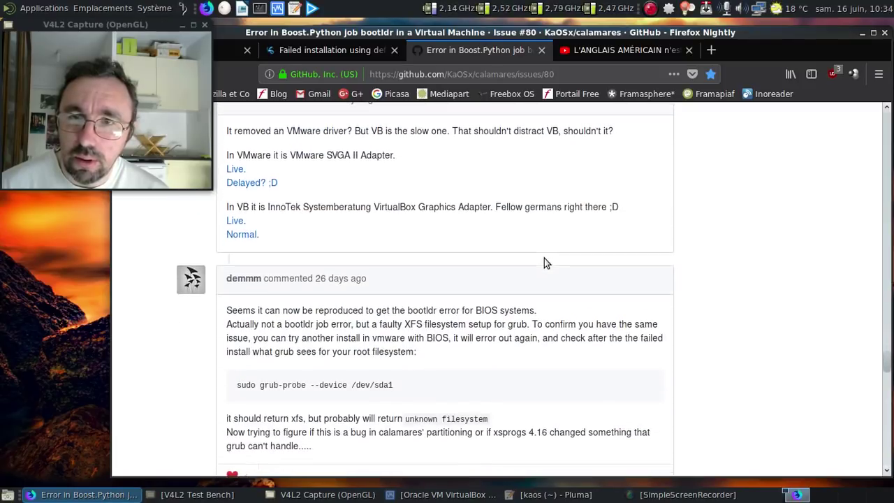
{"action": "scroll", "coordinate": [544, 262], "scroll_direction": "down", "scroll_amount": 7}
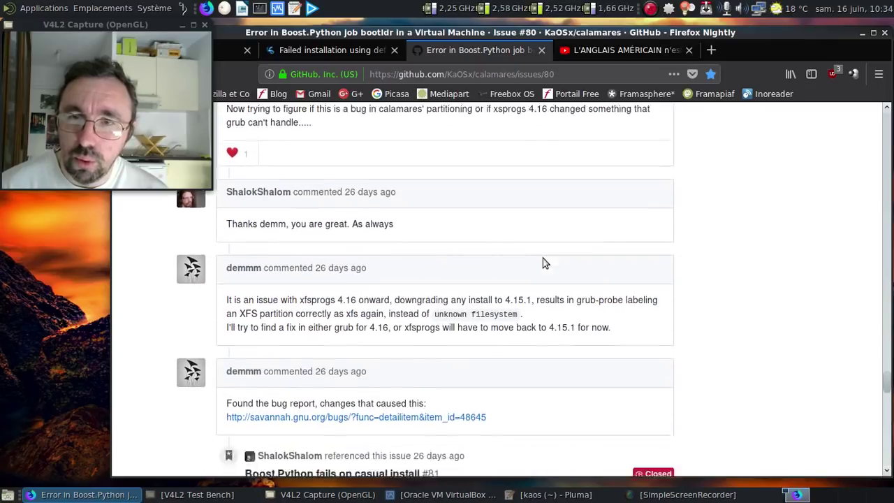
{"action": "scroll", "coordinate": [544, 263], "scroll_direction": "down", "scroll_amount": 4}
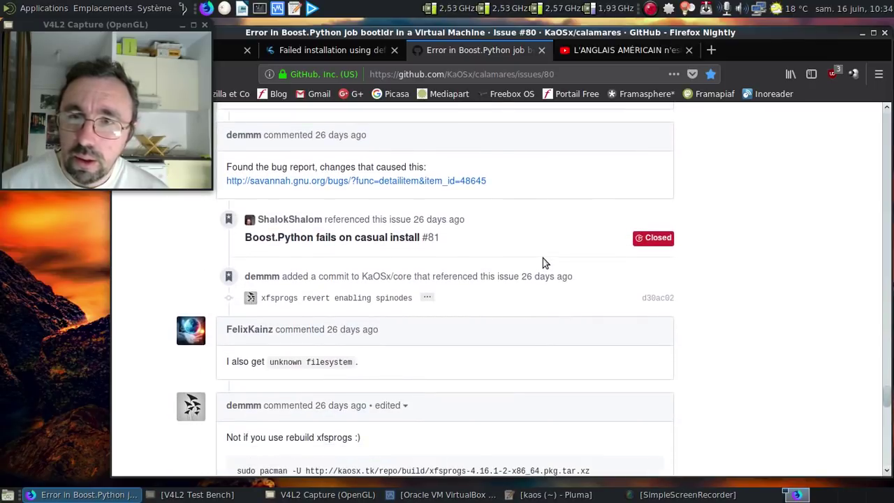
{"action": "scroll", "coordinate": [544, 262], "scroll_direction": "down", "scroll_amount": 1}
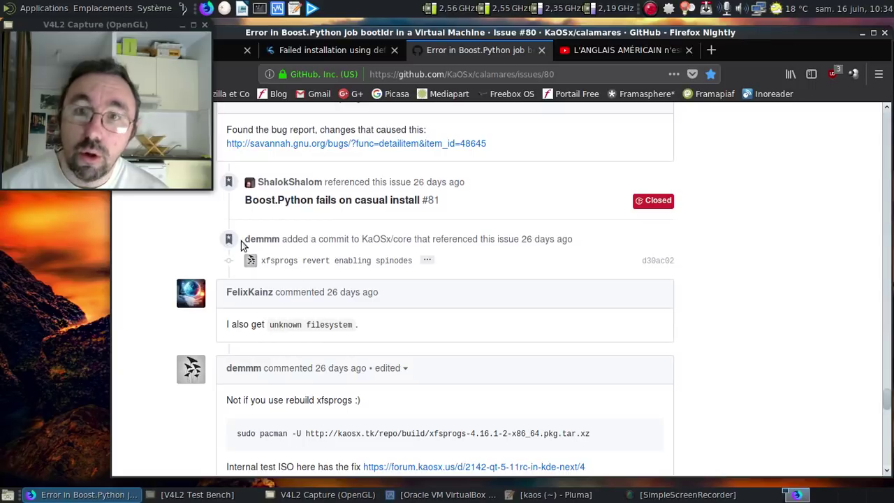
{"action": "scroll", "coordinate": [563, 273], "scroll_direction": "down", "scroll_amount": 4}
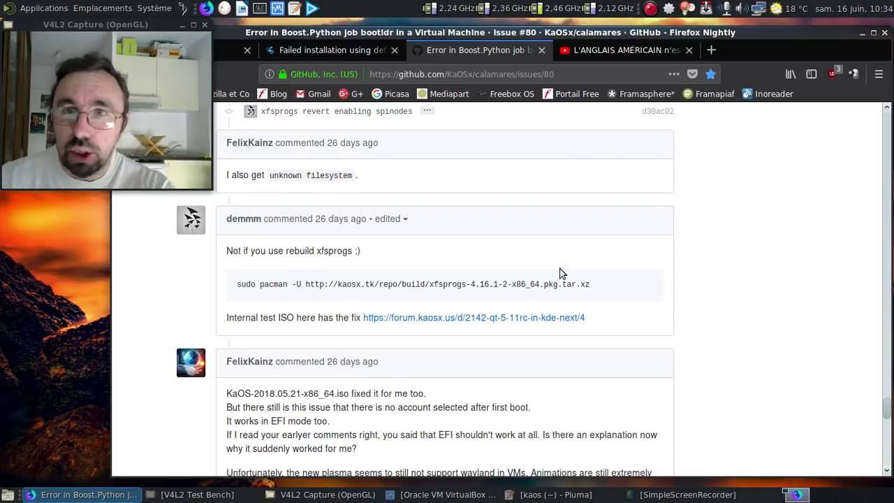
{"action": "left_click", "coordinate": [862, 31]}
Check that the KaOS-2018.04 ISO is seeding in Transmission, then return to the VirtualBox manager.
{"action": "left_click", "coordinate": [705, 8]}
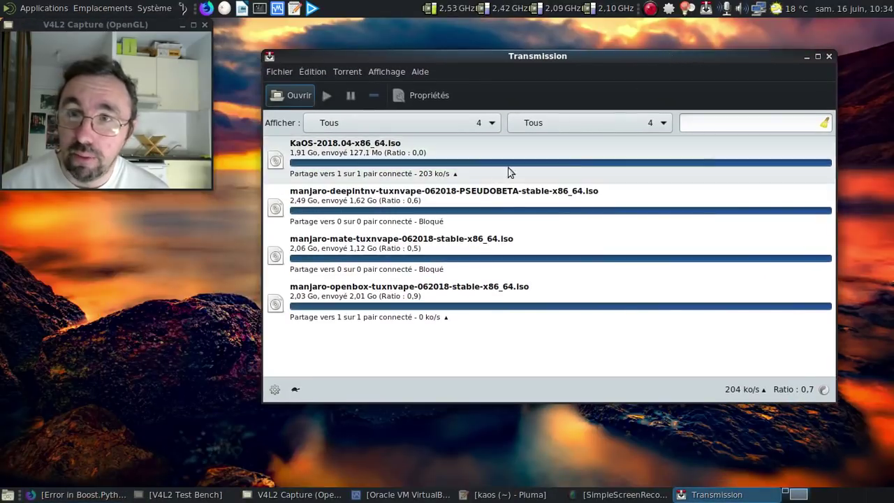
{"action": "left_click", "coordinate": [829, 56]}
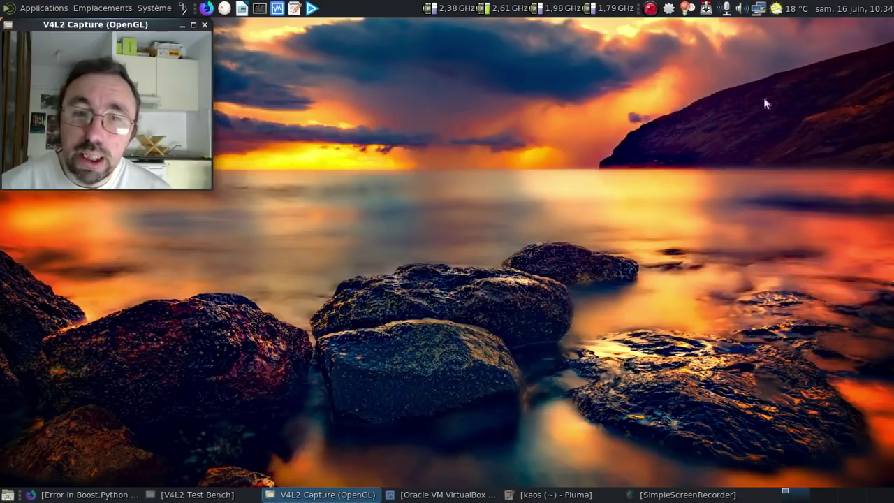
{"action": "left_click", "coordinate": [421, 494]}
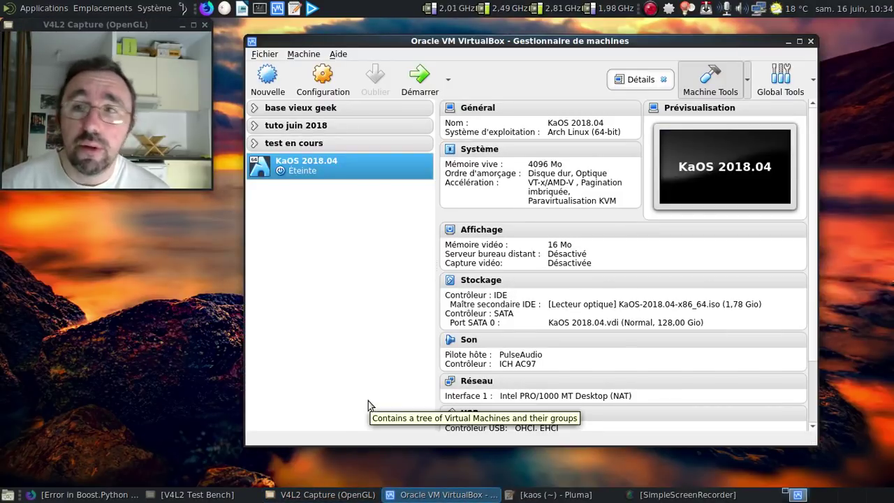
Give the KaOS 2018.04 machine 4 processors in its System settings.
{"action": "left_click", "coordinate": [466, 148]}
{"action": "left_click", "coordinate": [481, 133]}
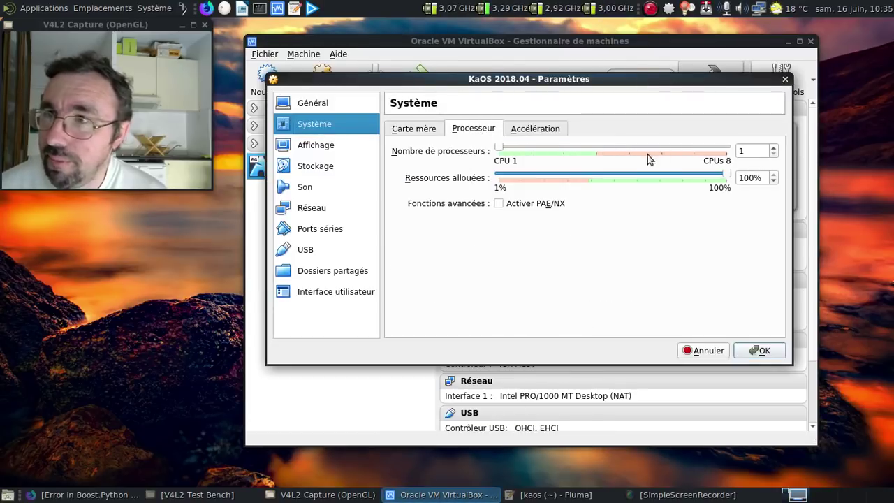
{"action": "left_click", "coordinate": [773, 148]}
{"action": "left_click", "coordinate": [773, 147]}
{"action": "left_click", "coordinate": [773, 147]}
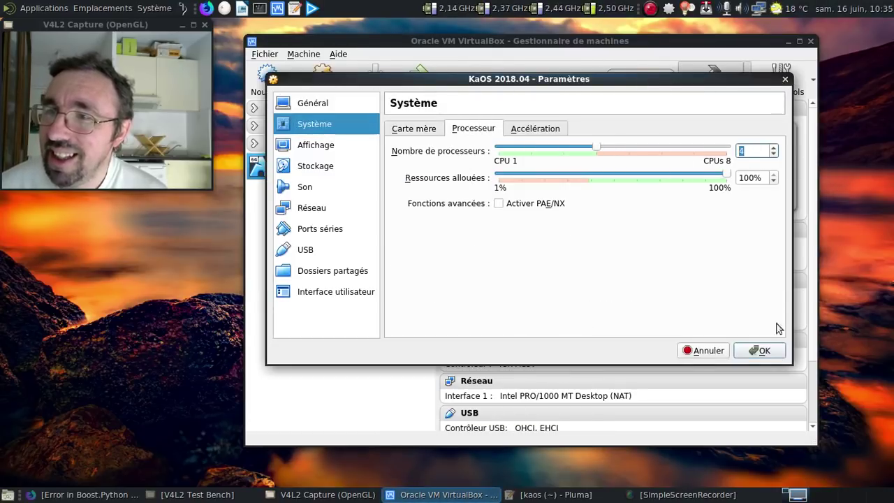
{"action": "key", "text": "Return"}
Bridge the machine's network adapter to enp7s0 and start the KaOS VM.
{"action": "left_click", "coordinate": [573, 381]}
{"action": "left_click", "coordinate": [544, 168]}
{"action": "left_click", "coordinate": [539, 199]}
{"action": "left_click", "coordinate": [759, 350]}
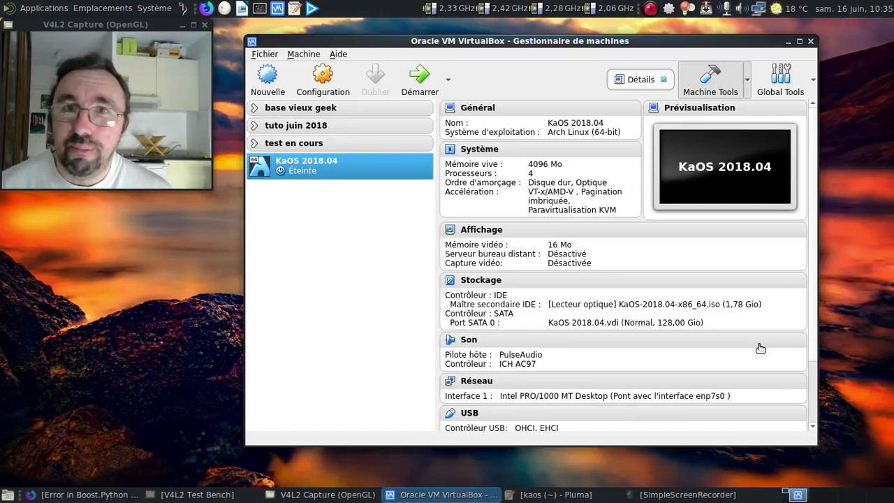
{"action": "left_click", "coordinate": [430, 81]}
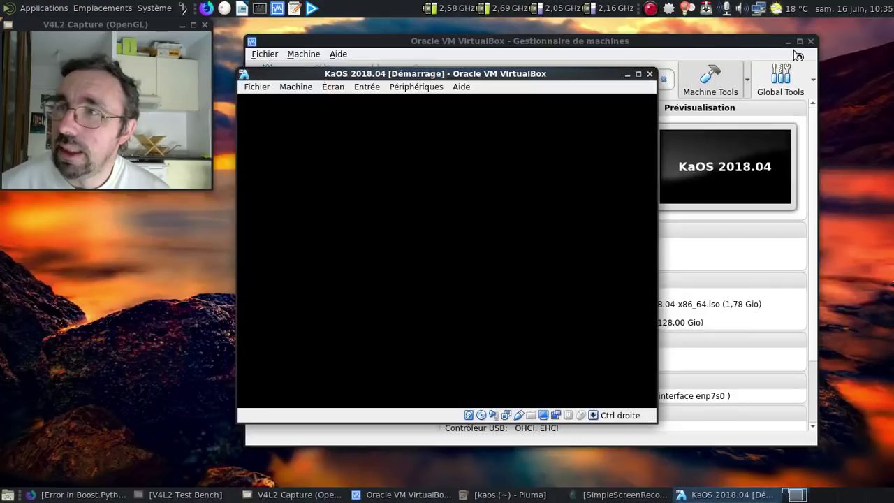
Switch the KaOS boot menu language to Français and launch Démarrer KaOS Live.
{"action": "left_click", "coordinate": [787, 41]}
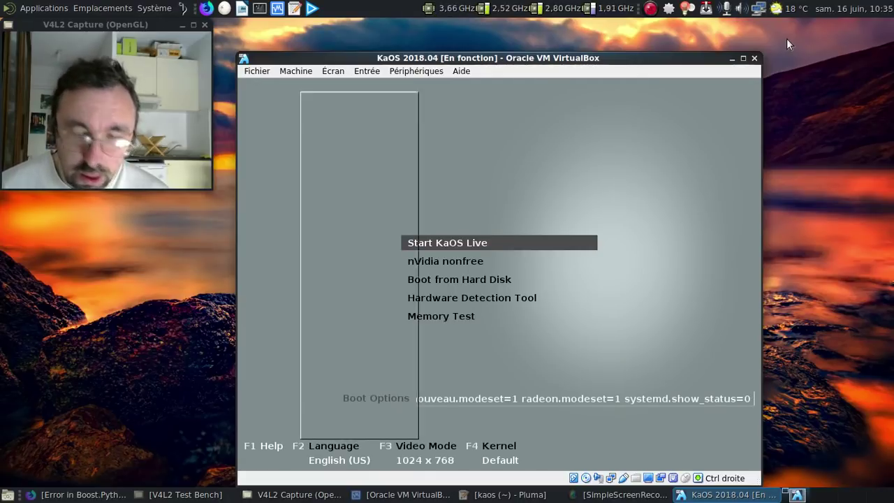
{"action": "key", "text": "F2"}
{"action": "key", "text": "Down"}
{"action": "key", "text": "Down"}
{"action": "key", "text": "Down"}
{"action": "key", "text": "Return"}
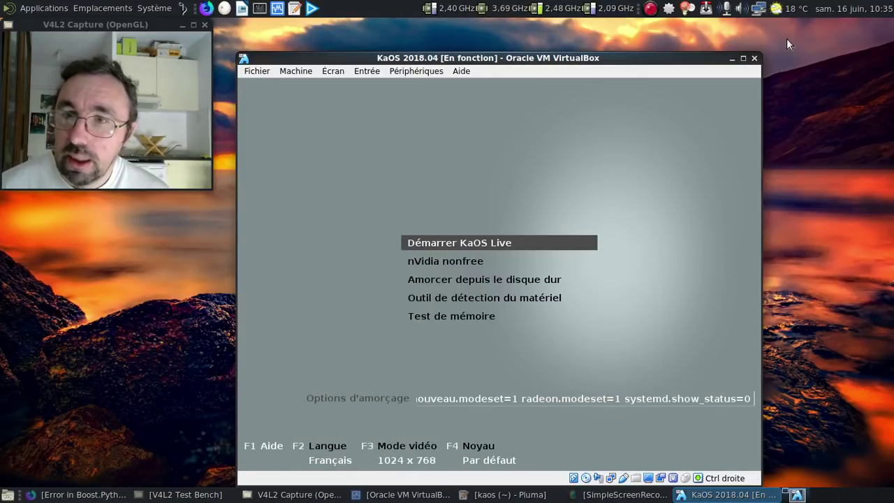
{"action": "key", "text": "Return"}
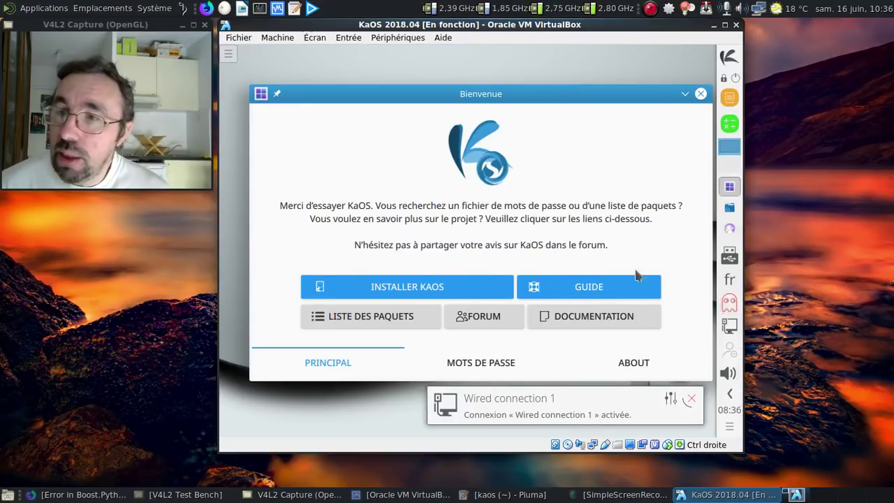
Dismiss the wired connection and Guest Additions notifications on the KaOS desktop.
{"action": "left_click", "coordinate": [692, 400]}
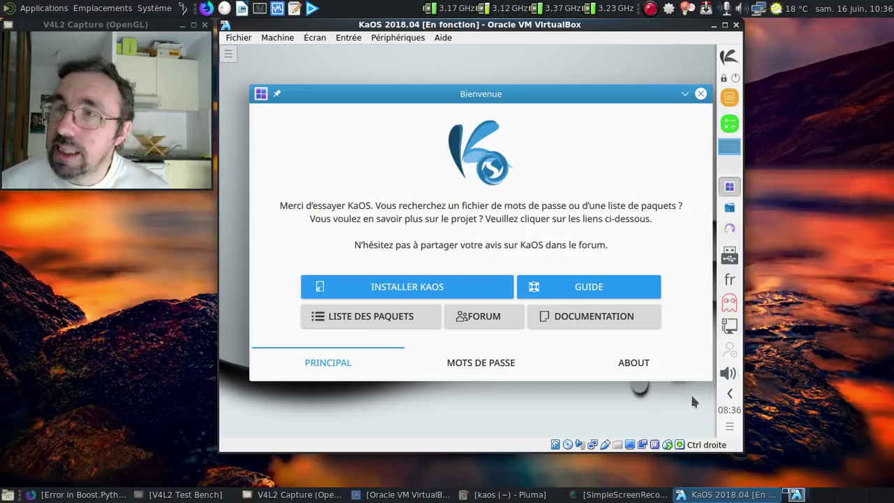
{"action": "left_click", "coordinate": [731, 58]}
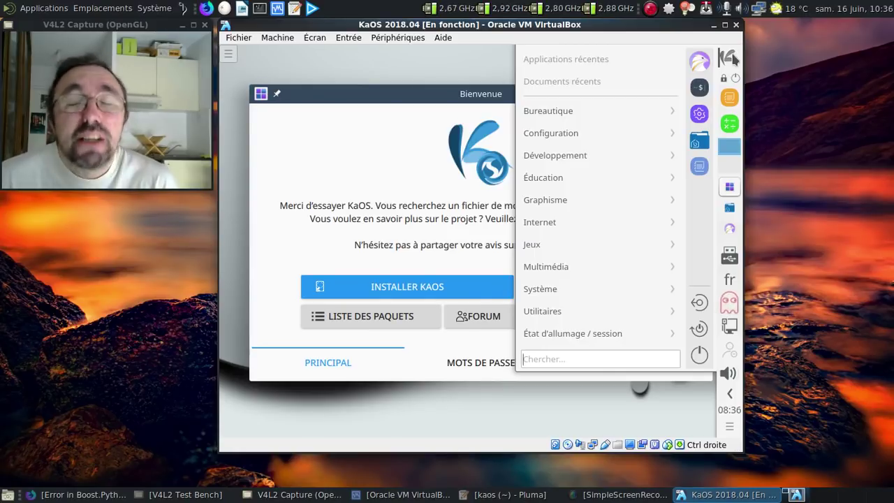
{"action": "left_click", "coordinate": [730, 58]}
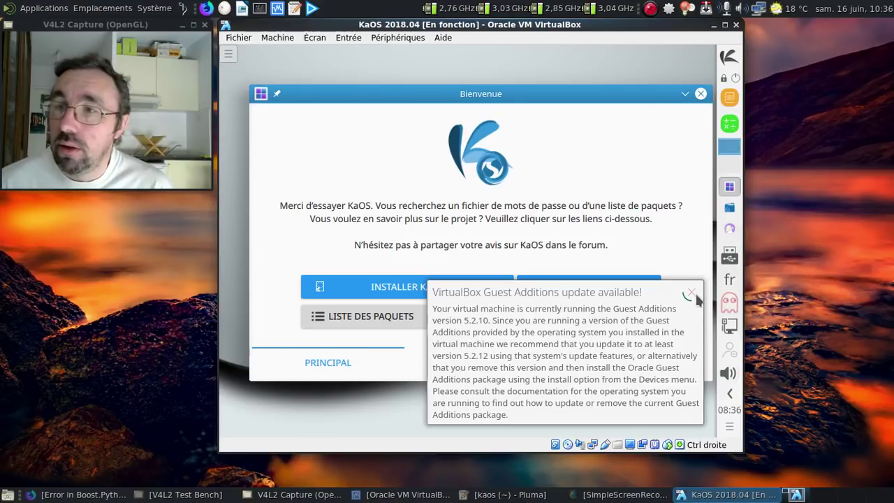
{"action": "left_click", "coordinate": [691, 292]}
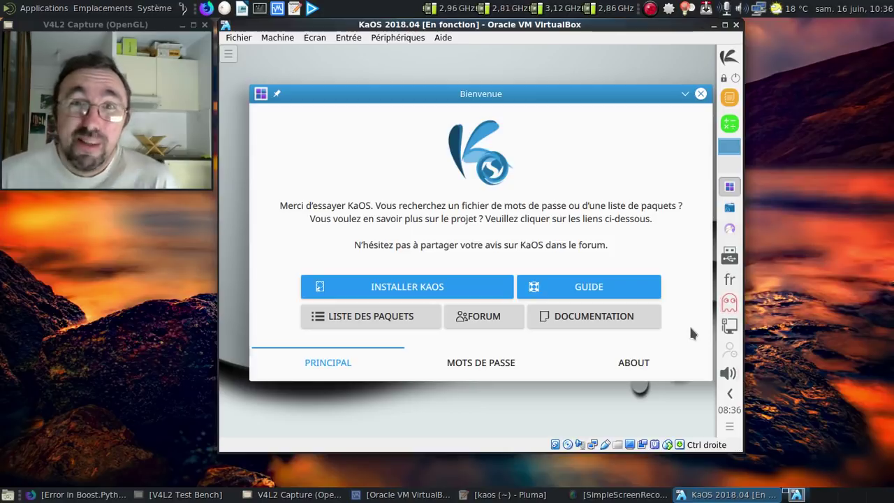
Drag the KaOS panel from the right edge to the bottom of the screen.
{"action": "right_click", "coordinate": [729, 57]}
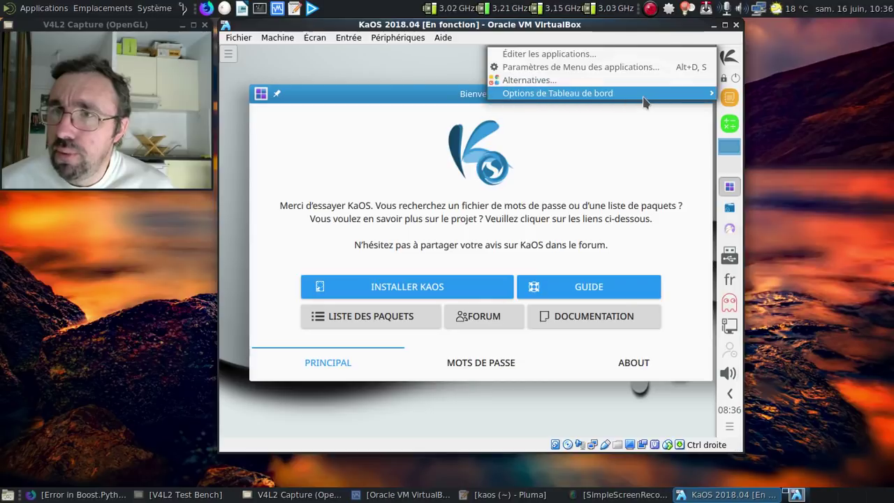
{"action": "mouse_move", "coordinate": [653, 95]}
{"action": "left_click", "coordinate": [459, 132]}
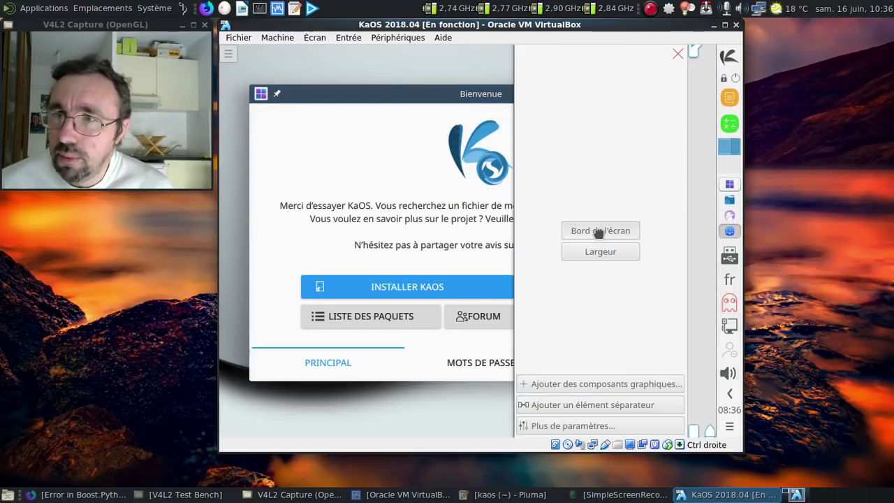
{"action": "left_click_drag", "start_coordinate": [596, 232], "coordinate": [418, 389]}
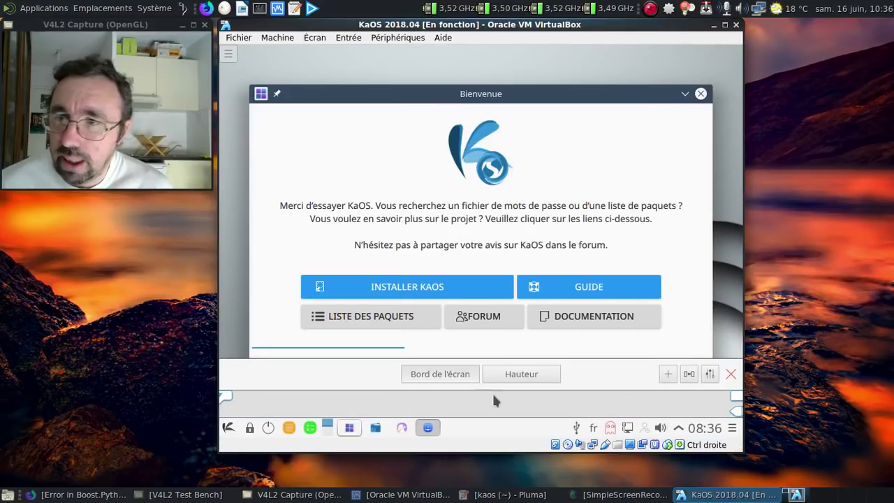
{"action": "left_click", "coordinate": [731, 374]}
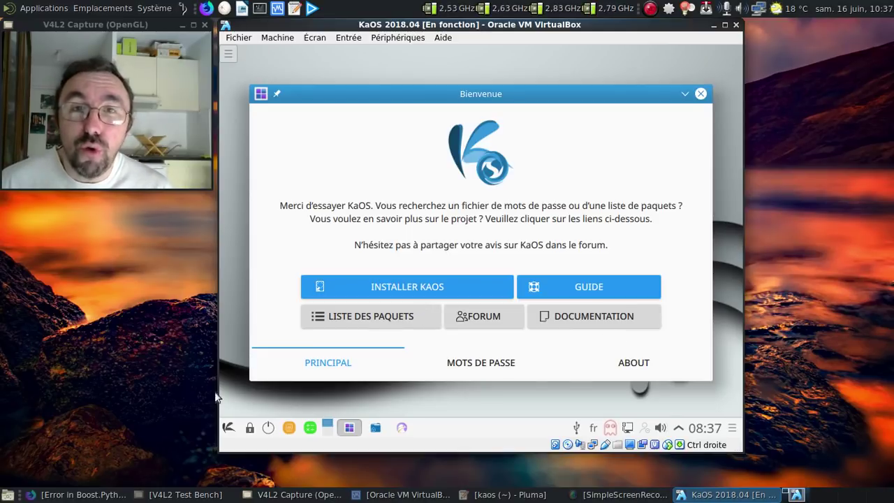
Close the YouTube tab in Firefox Nightly and bring the KaOS VM back to the front.
{"action": "left_click", "coordinate": [73, 494]}
{"action": "key", "text": "ctrl+Tab"}
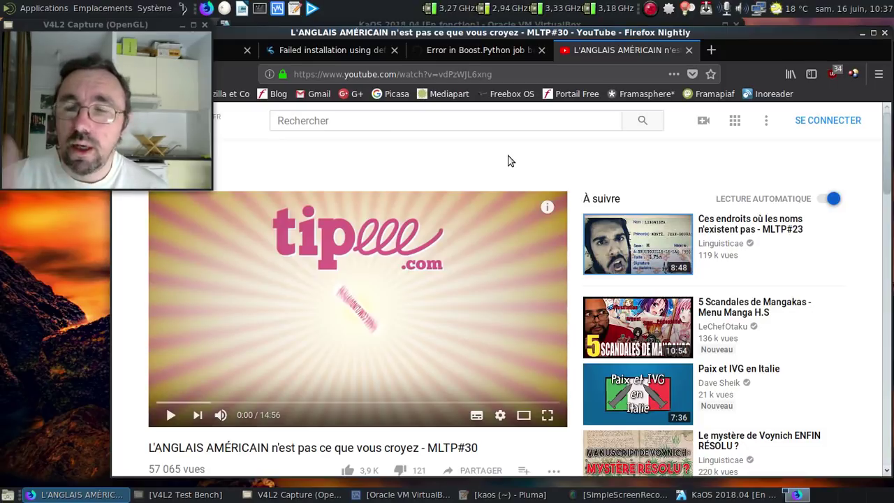
{"action": "left_click", "coordinate": [689, 50]}
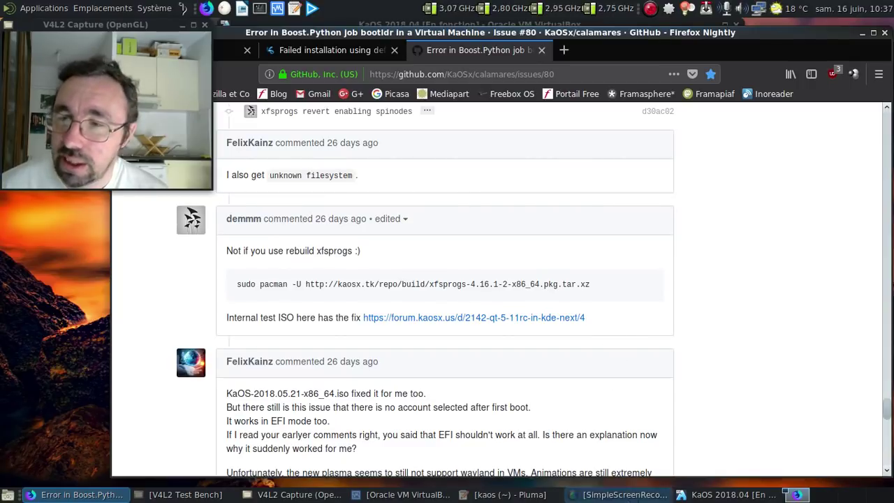
{"action": "left_click", "coordinate": [730, 494]}
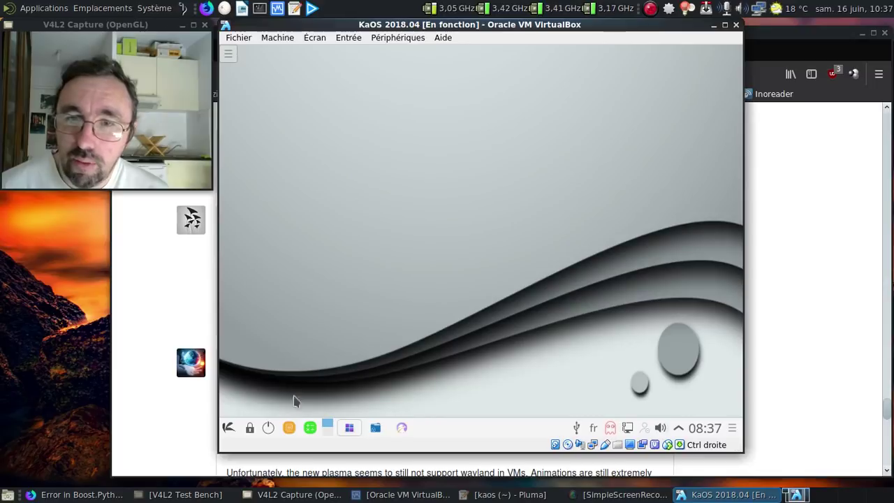
In a KaOS terminal, run sudo pacman -U on the xfsprogs-4.16.1-2-x86_64 package URL.
{"action": "left_click", "coordinate": [227, 428]}
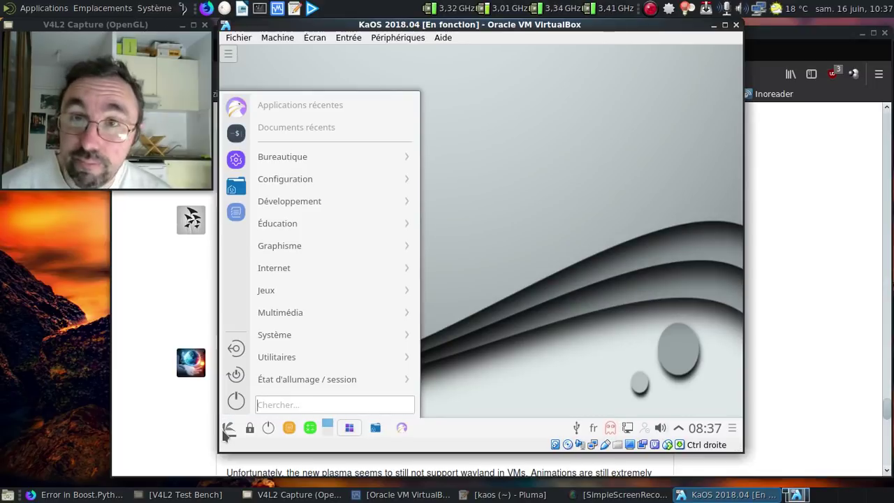
{"action": "left_click", "coordinate": [236, 133]}
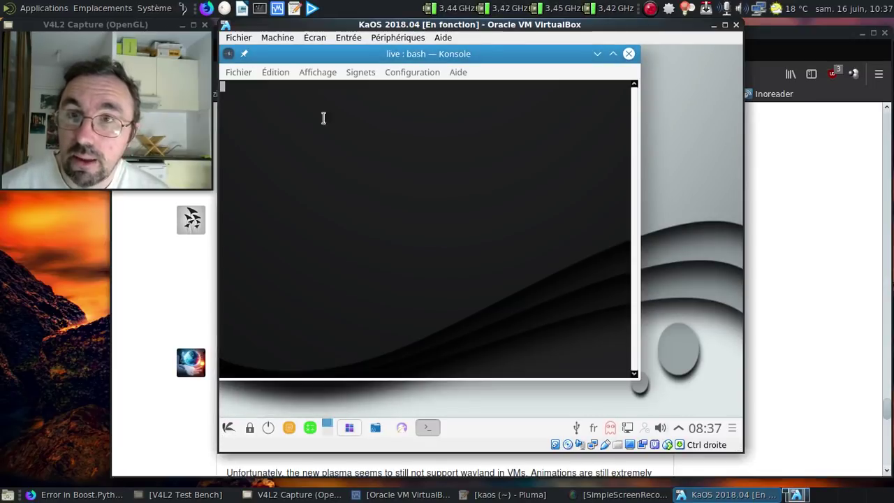
{"action": "left_click_drag", "start_coordinate": [555, 31], "coordinate": [553, 298]}
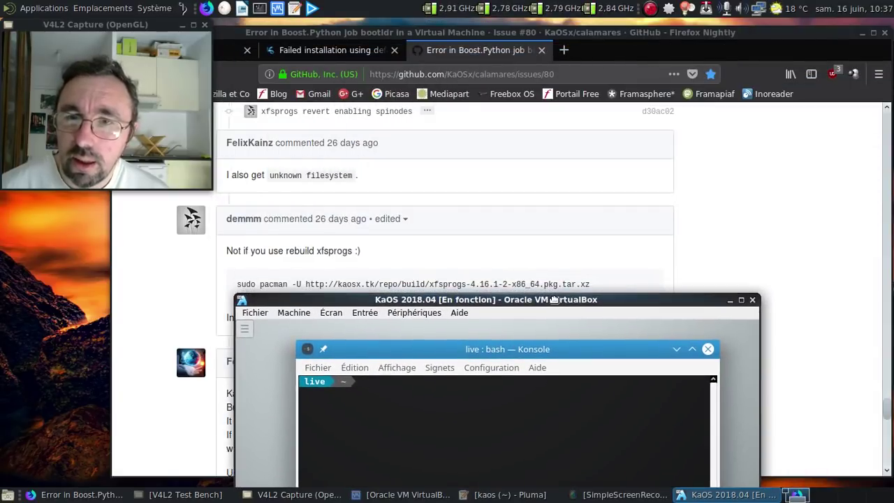
{"action": "type", "text": "udo pacma"}
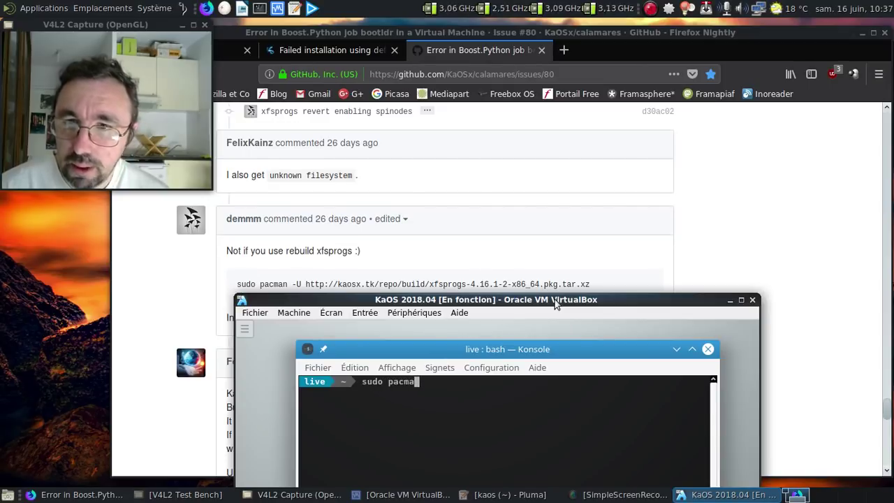
{"action": "type", "text": "n -U httop"}
{"action": "type", "text": "op"}
{"action": "type", "text": ":"}
{"action": "type", "text": "//"}
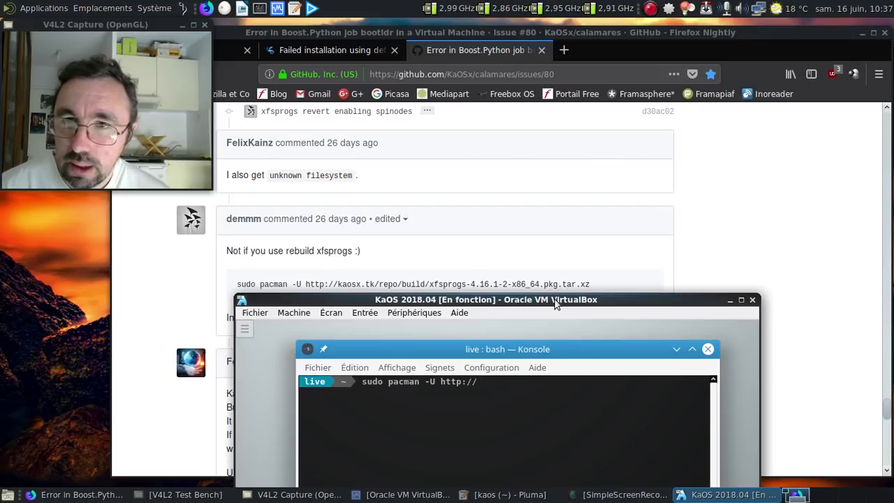
{"action": "type", "text": "kaosx.tk/repo/b"}
{"action": "key", "text": "BackSpace"}
{"action": "type", "text": "ild/xf"}
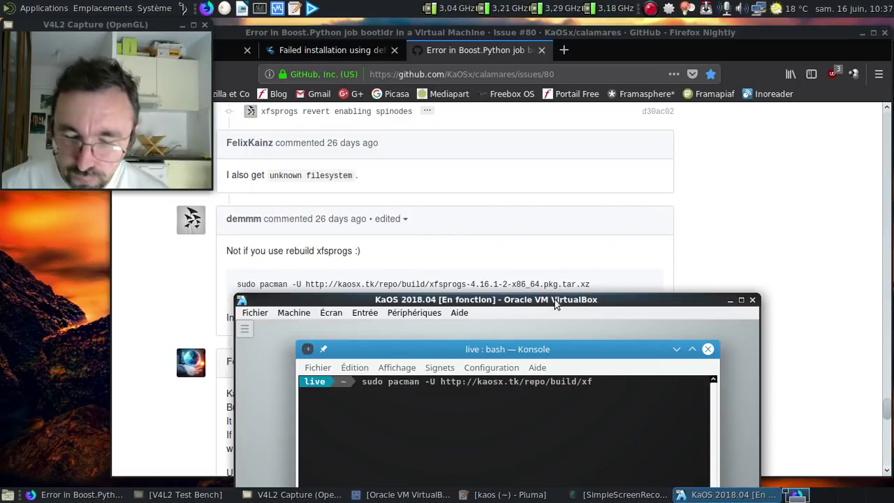
{"action": "type", "text": "sprogs-"}
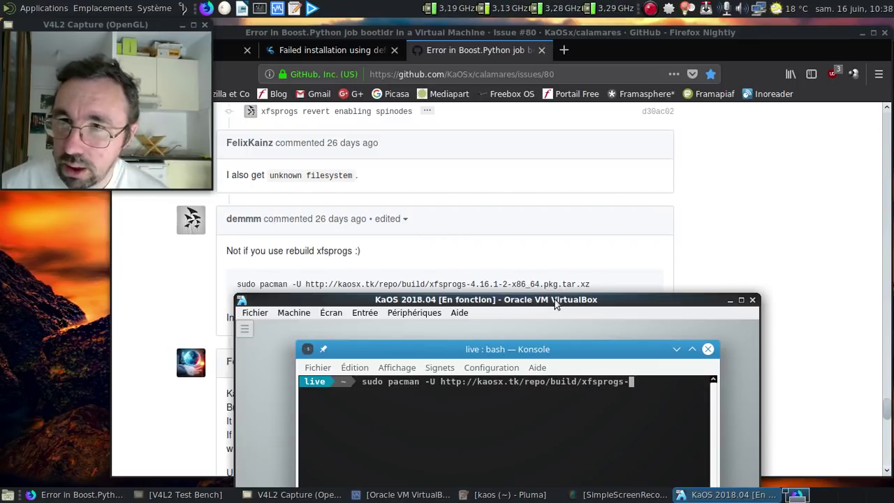
{"action": "type", "text": "4.16.1-2-x86_64.tar.xz"}
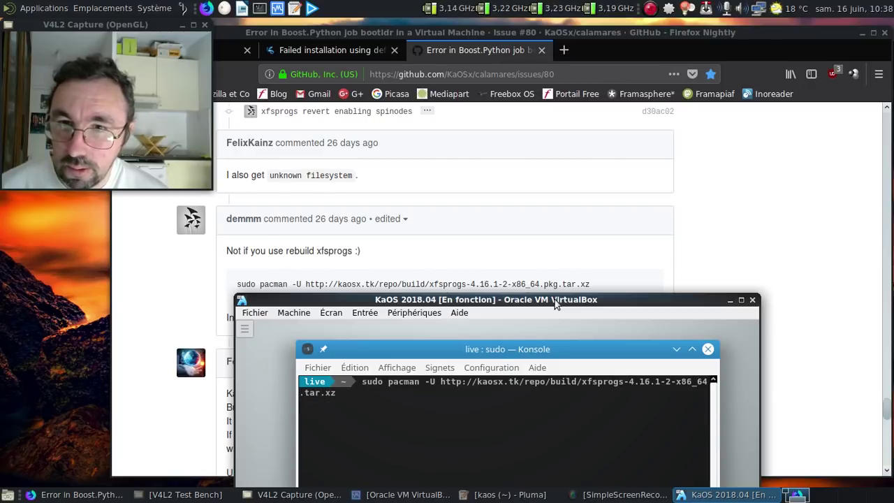
{"action": "key", "text": "Return"}
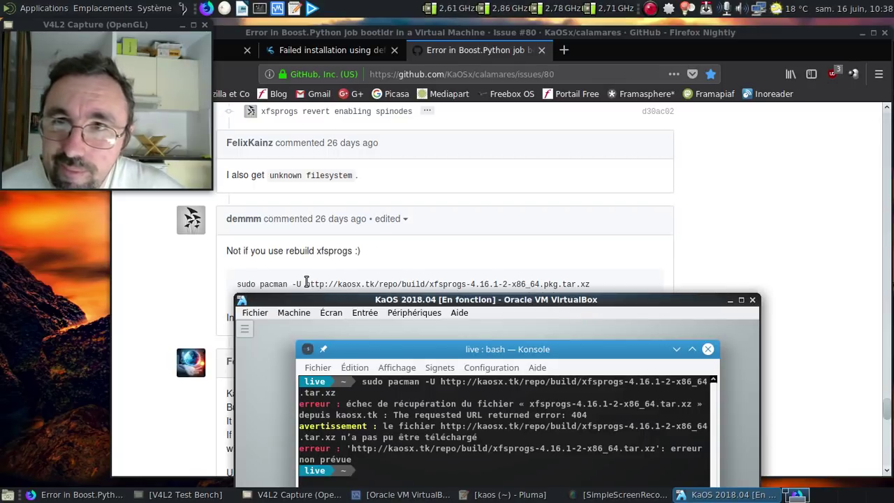
Open the kaosx.tk/repo/build/ URL from the comment in a new Firefox tab.
{"action": "left_click_drag", "start_coordinate": [306, 281], "coordinate": [431, 286]}
{"action": "key", "text": "ctrl+c"}
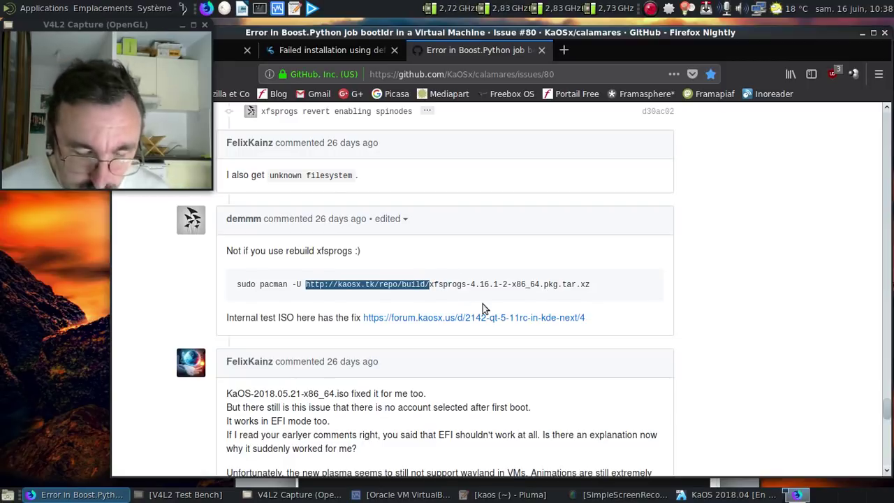
{"action": "left_click", "coordinate": [564, 50]}
{"action": "middle_click", "coordinate": [534, 85]}
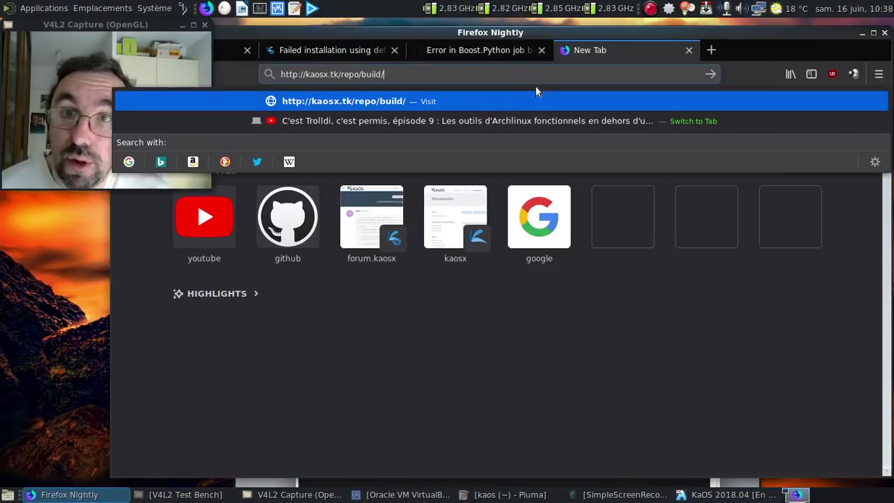
{"action": "key", "text": "Return"}
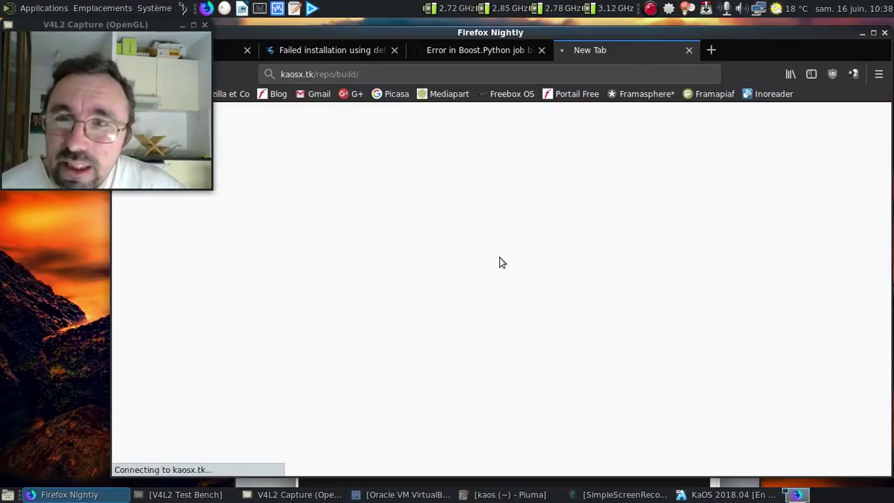
Search the repo build listing for 'xf', find no xfsprogs package, and close Firefox.
{"action": "scroll", "coordinate": [370, 311], "scroll_direction": "down", "scroll_amount": 1}
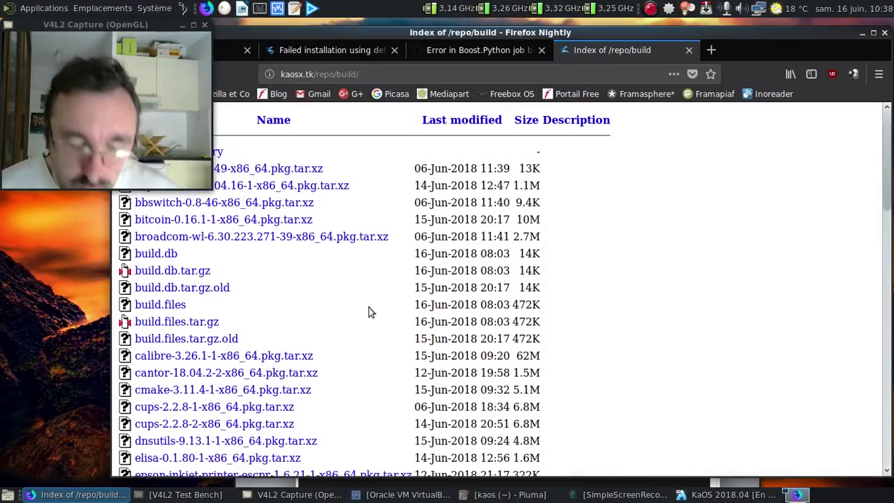
{"action": "key", "text": "ctrl+f"}
{"action": "type", "text": "xdf"}
{"action": "key", "text": "BackSpace"}
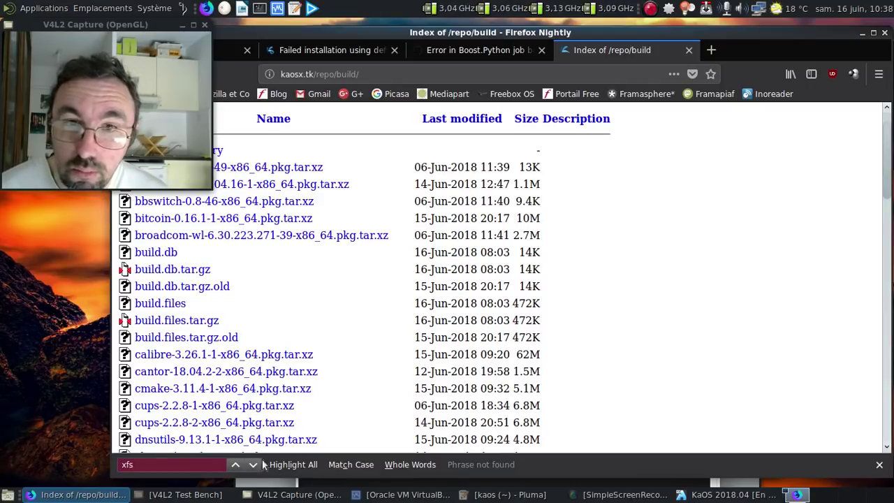
{"action": "left_click_drag", "start_coordinate": [888, 150], "coordinate": [884, 269]}
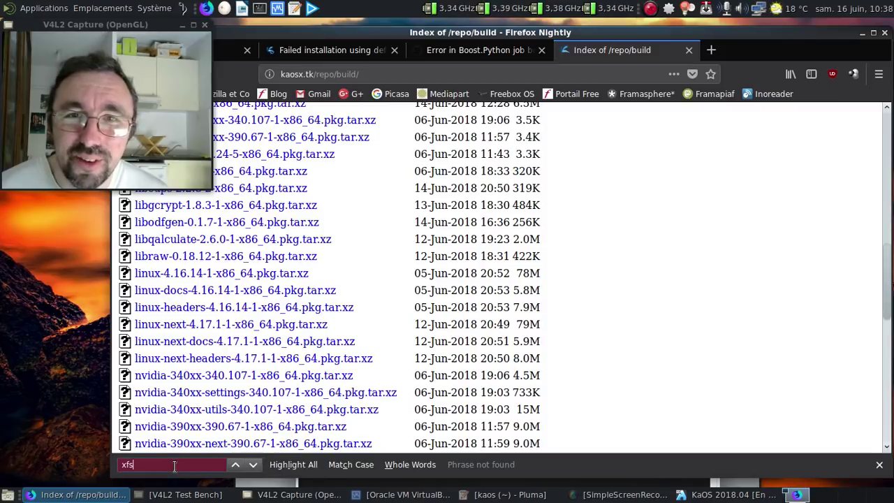
{"action": "key", "text": "Escape"}
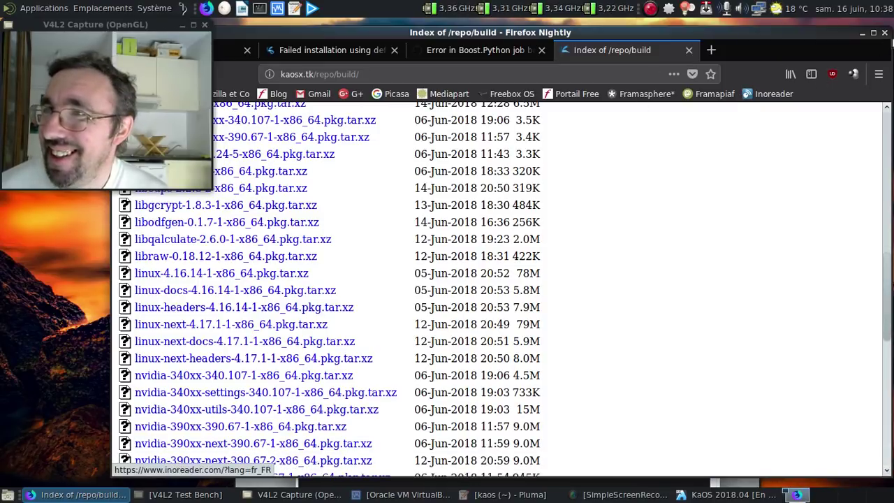
{"action": "left_click", "coordinate": [884, 32]}
Confirm closing Firefox's four tabs, then close the KaOS terminal and the Falkon browser.
{"action": "left_click", "coordinate": [626, 282]}
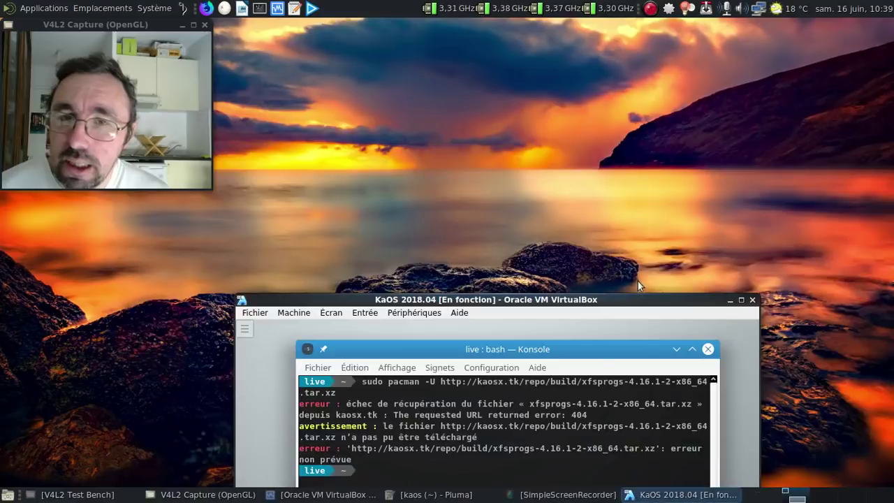
{"action": "left_click_drag", "start_coordinate": [553, 303], "coordinate": [589, 37]}
{"action": "left_click", "coordinate": [690, 112]}
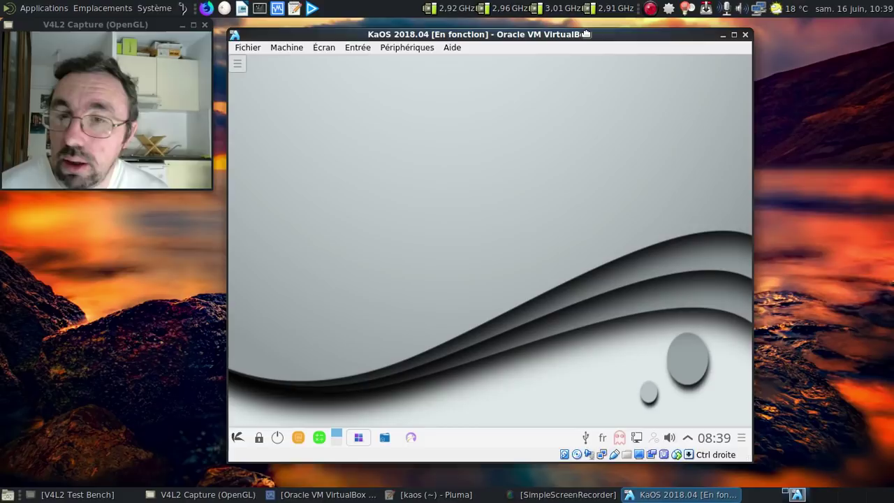
{"action": "left_click", "coordinate": [411, 438]}
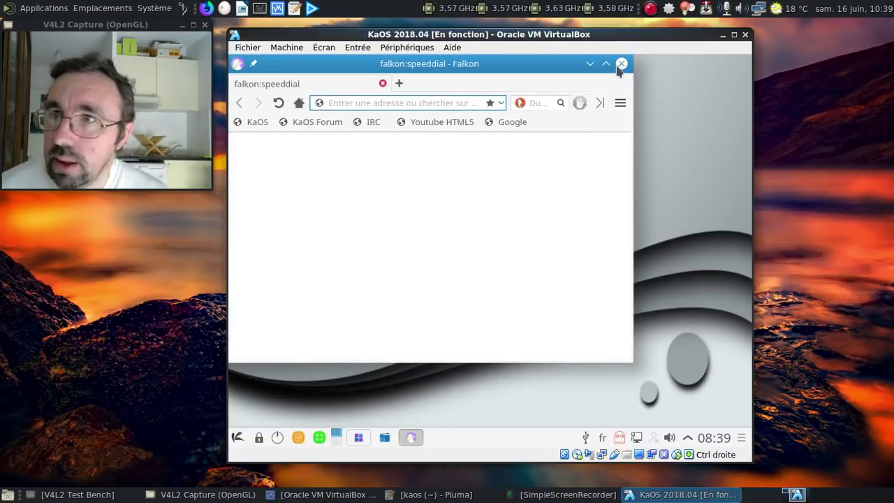
{"action": "left_click", "coordinate": [617, 67]}
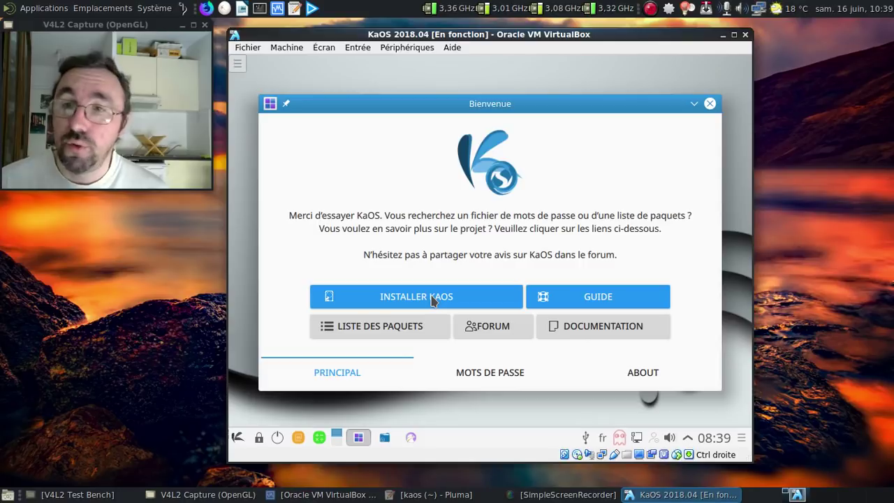
Run the KaOS installer, accept Paris localisation and keyboard defaults, and choose manual partitioning.
{"action": "left_click", "coordinate": [433, 299]}
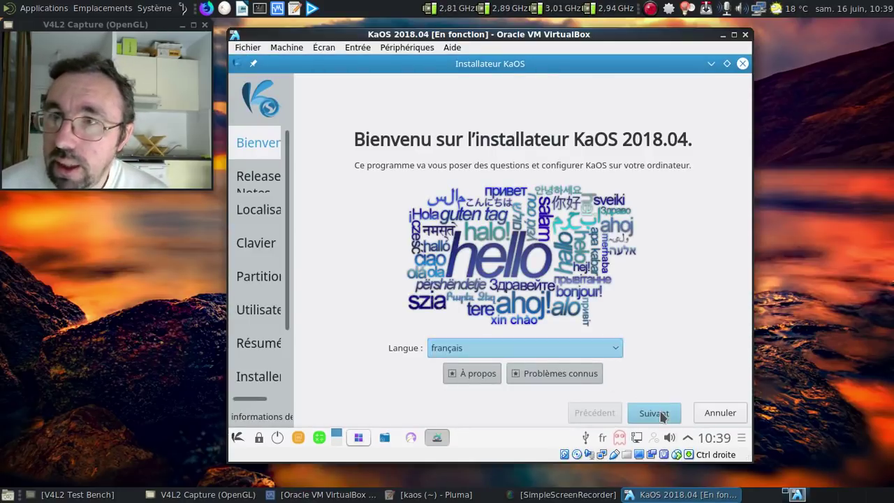
{"action": "left_click", "coordinate": [660, 413]}
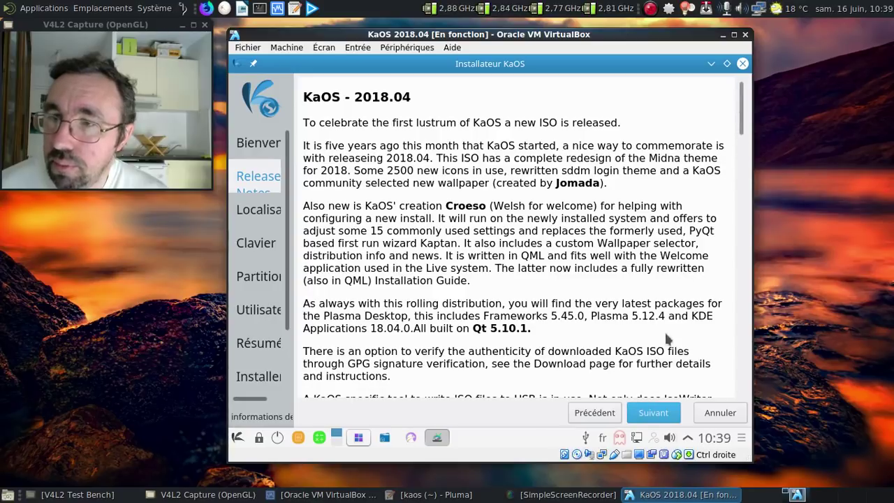
{"action": "left_click", "coordinate": [643, 412]}
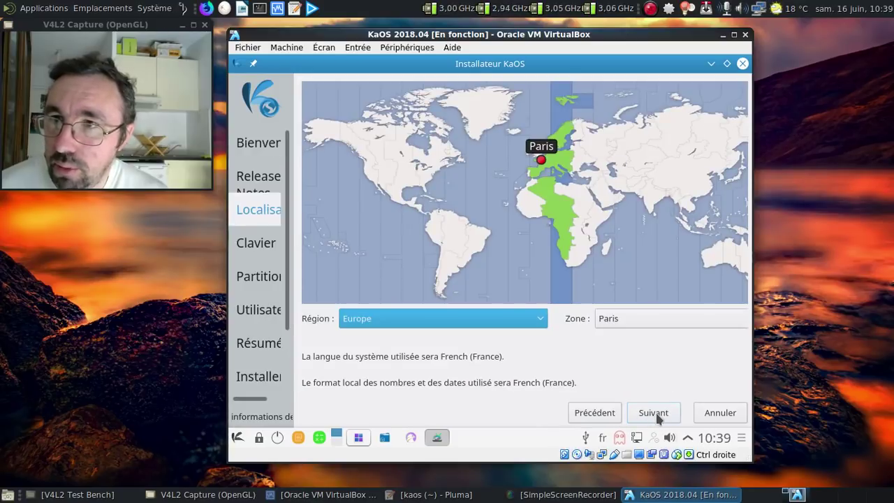
{"action": "left_click", "coordinate": [654, 413]}
{"action": "left_click", "coordinate": [654, 412]}
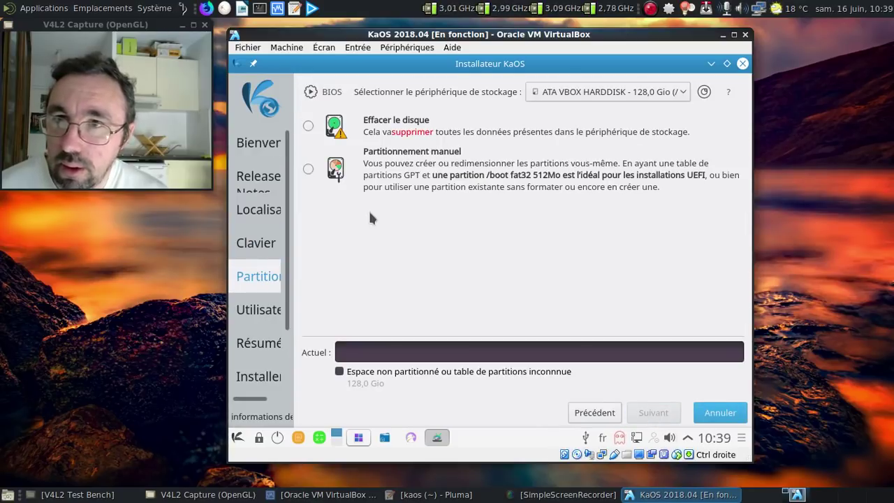
{"action": "left_click", "coordinate": [308, 171]}
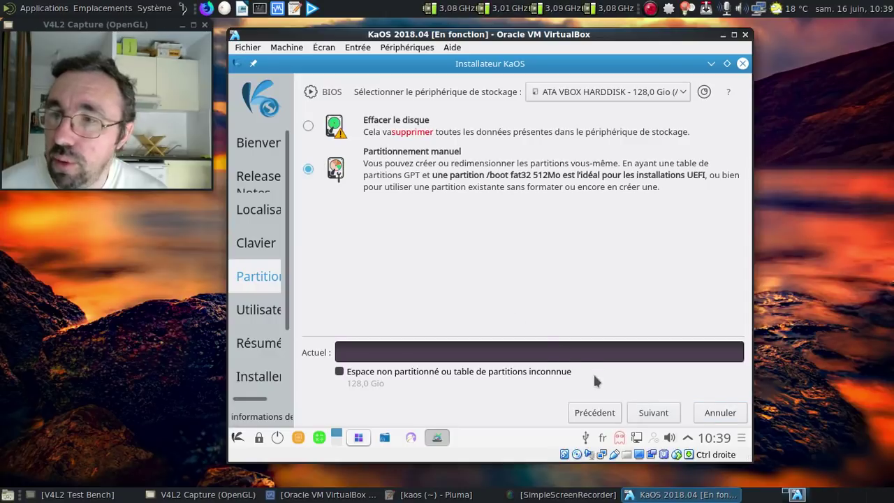
{"action": "left_click", "coordinate": [651, 414]}
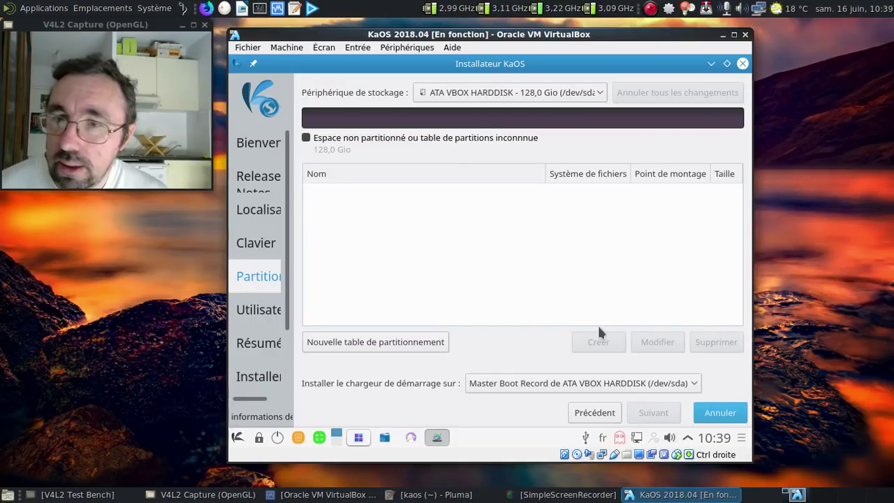
Create an MBR partition table and a 512 MiB ext4 partition mounted at /boot.
{"action": "left_click", "coordinate": [413, 344]}
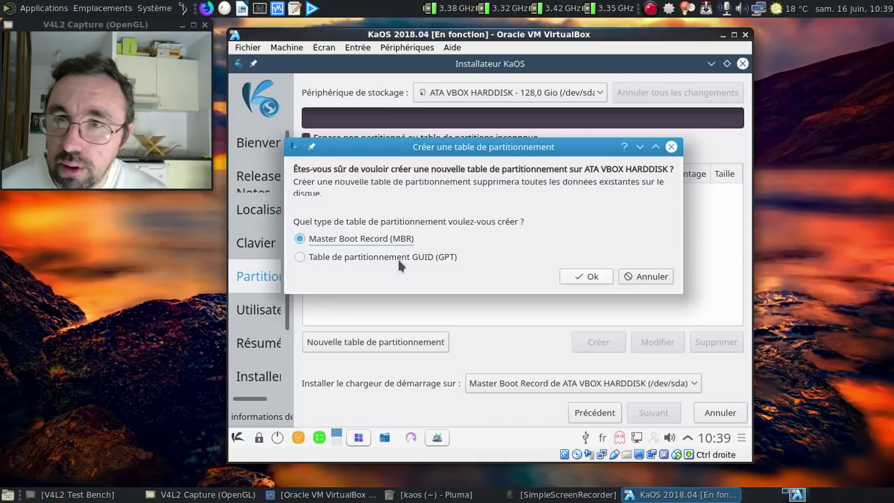
{"action": "left_click", "coordinate": [592, 276]}
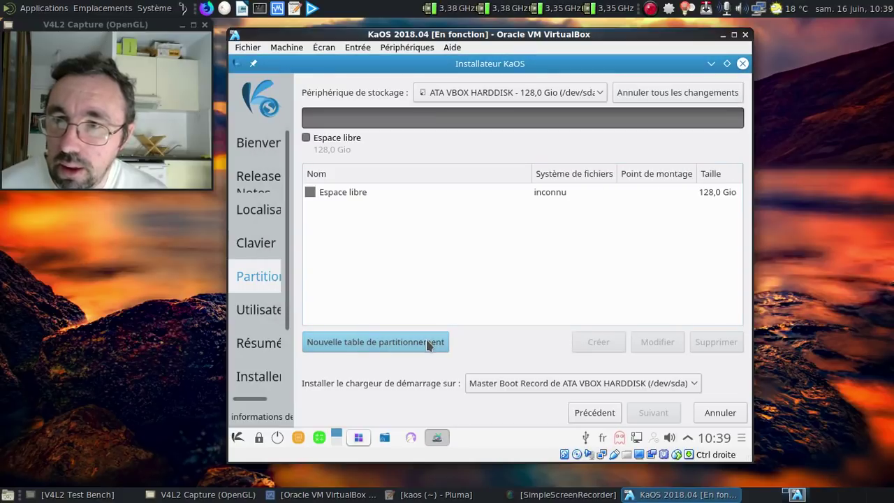
{"action": "left_click", "coordinate": [480, 199]}
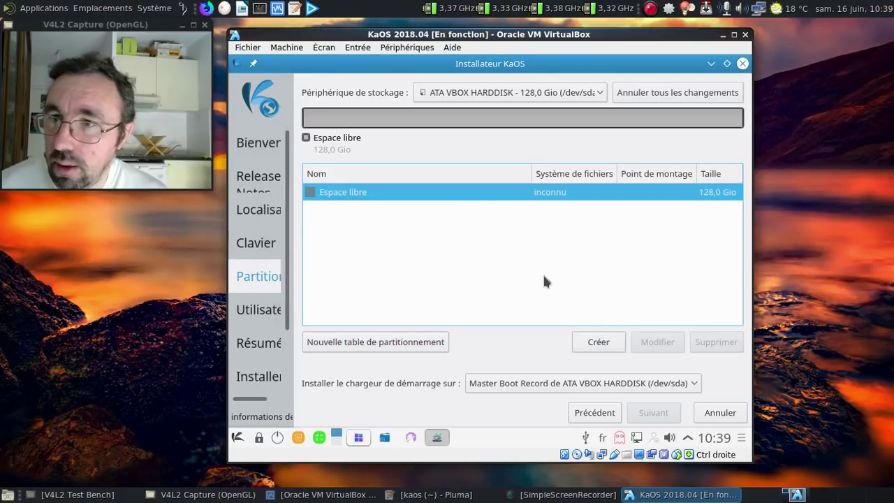
{"action": "left_click", "coordinate": [591, 343]}
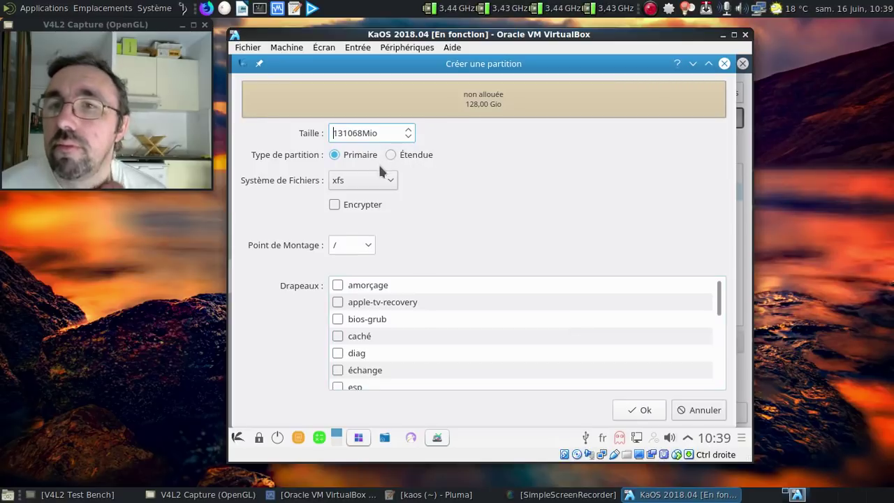
{"action": "left_click", "coordinate": [375, 179]}
{"action": "left_click", "coordinate": [368, 234]}
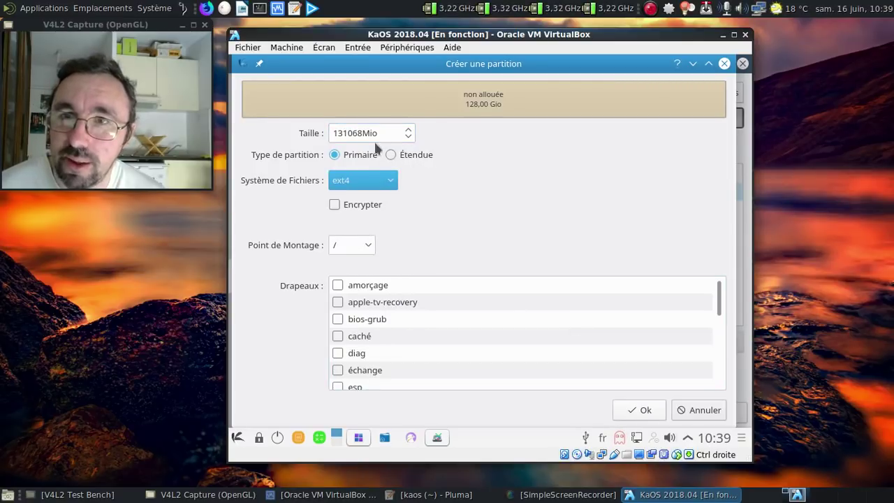
{"action": "left_click_drag", "start_coordinate": [361, 133], "coordinate": [325, 138]}
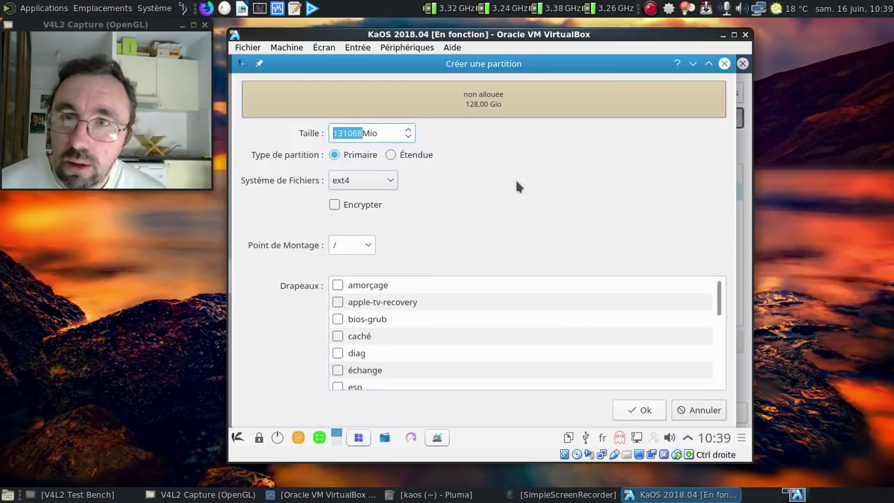
{"action": "type", "text": "512"}
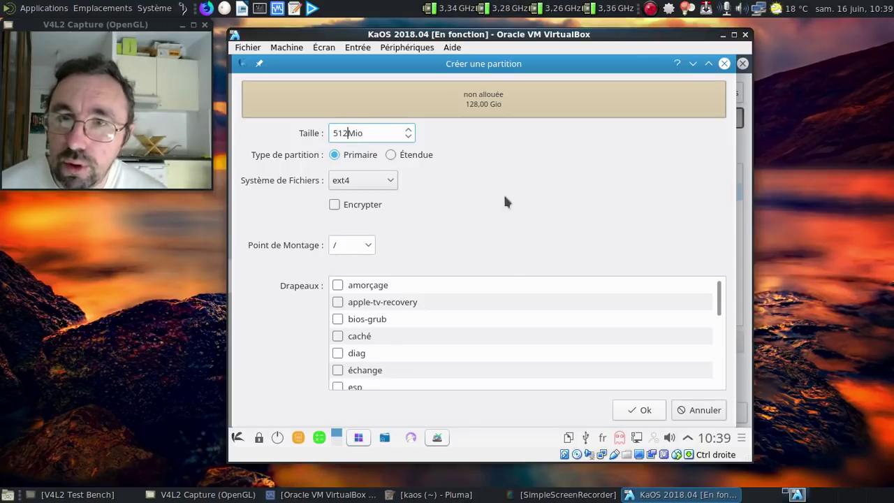
{"action": "left_click", "coordinate": [370, 245]}
{"action": "left_click", "coordinate": [348, 278]}
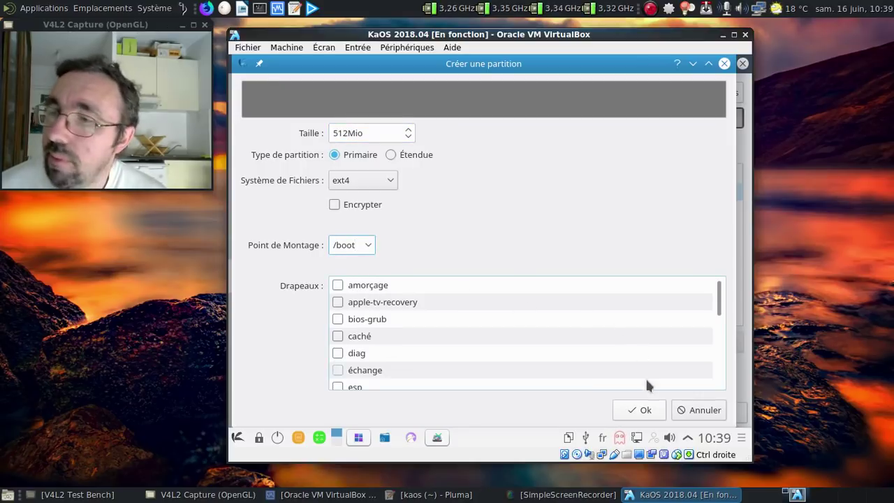
{"action": "left_click", "coordinate": [641, 412]}
Add a 4096 MiB linuxswap partition in the remaining free space.
{"action": "left_click", "coordinate": [383, 213]}
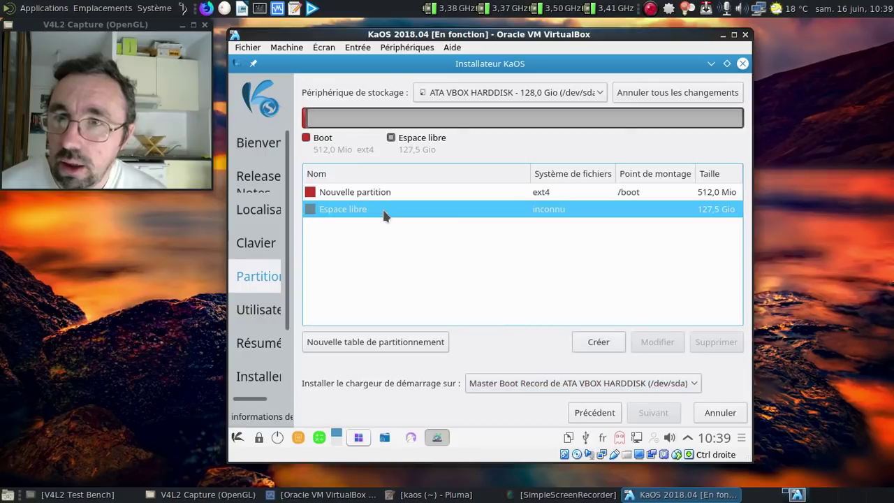
{"action": "left_click", "coordinate": [403, 340]}
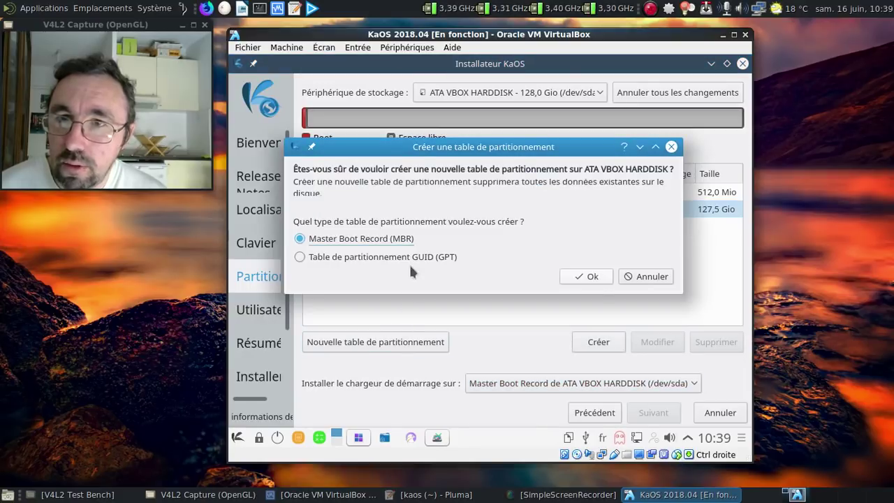
{"action": "left_click", "coordinate": [604, 276]}
{"action": "left_click", "coordinate": [594, 343]}
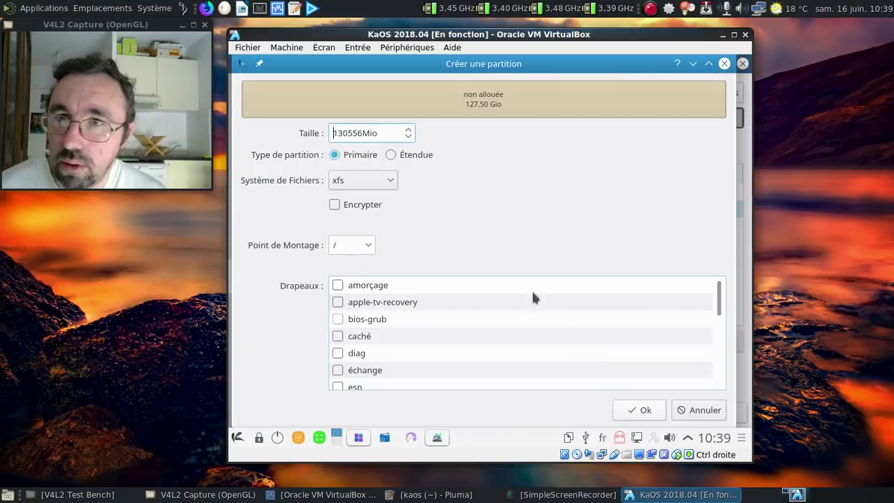
{"action": "left_click_drag", "start_coordinate": [363, 133], "coordinate": [330, 135]}
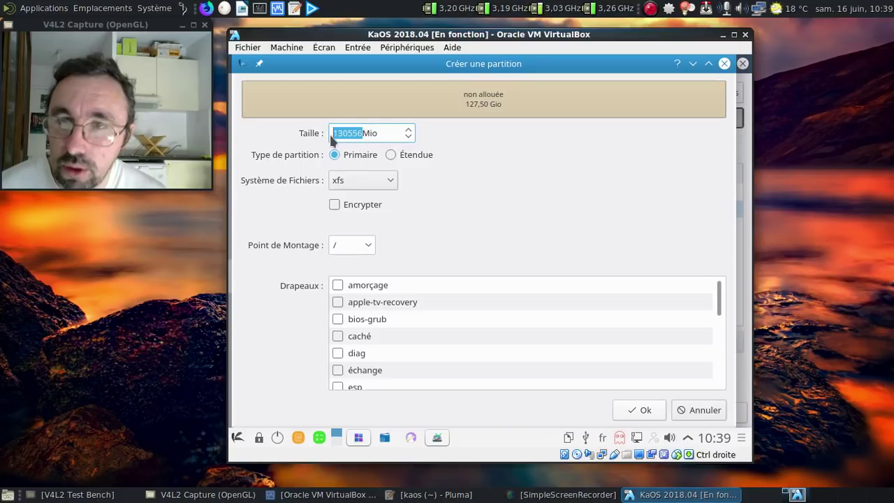
{"action": "type", "text": "4096"}
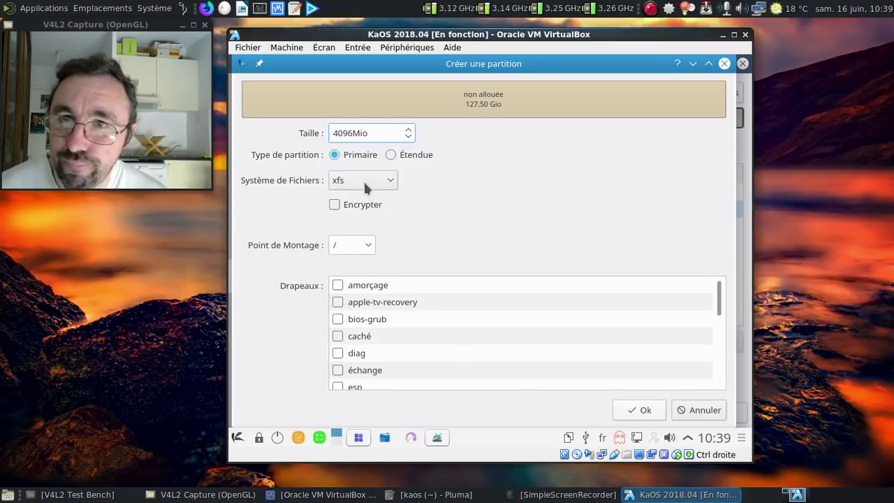
{"action": "left_click", "coordinate": [363, 180]}
{"action": "left_click", "coordinate": [356, 249]}
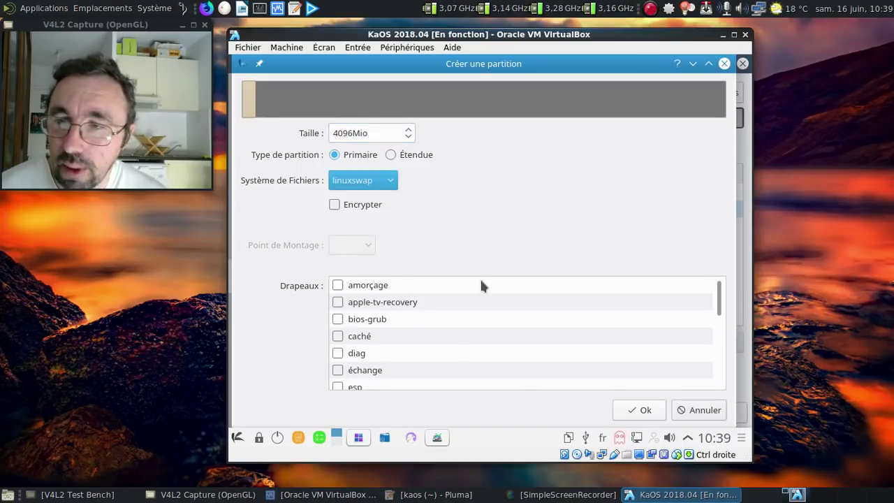
{"action": "left_click", "coordinate": [641, 412]}
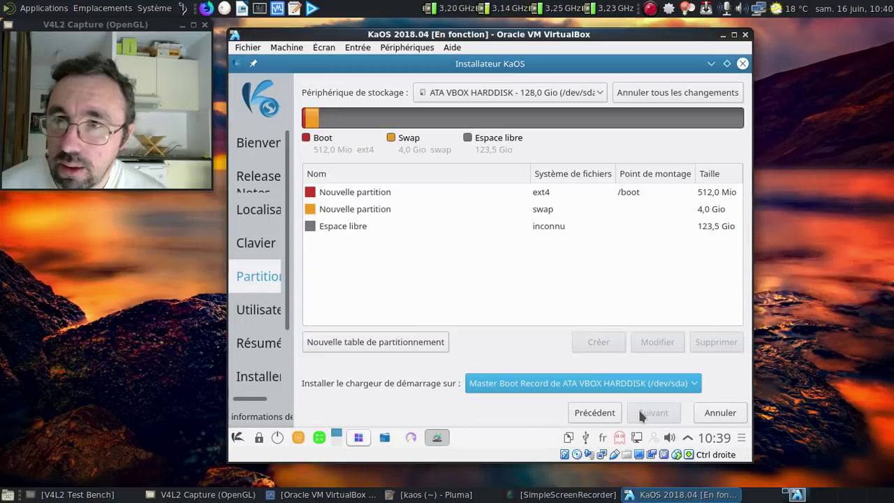
{"action": "left_click", "coordinate": [419, 225]}
Create a 32768 MiB ext4 root partition in the free space.
{"action": "left_click", "coordinate": [598, 342]}
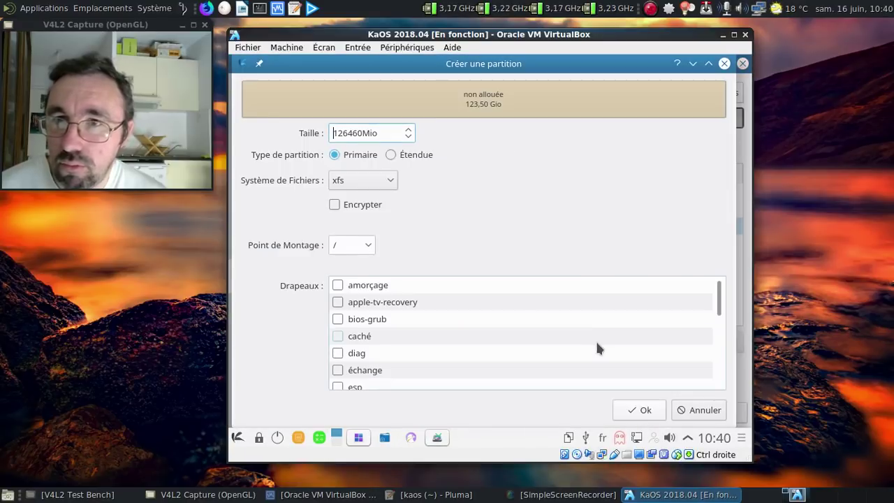
{"action": "left_click_drag", "start_coordinate": [360, 135], "coordinate": [325, 132]}
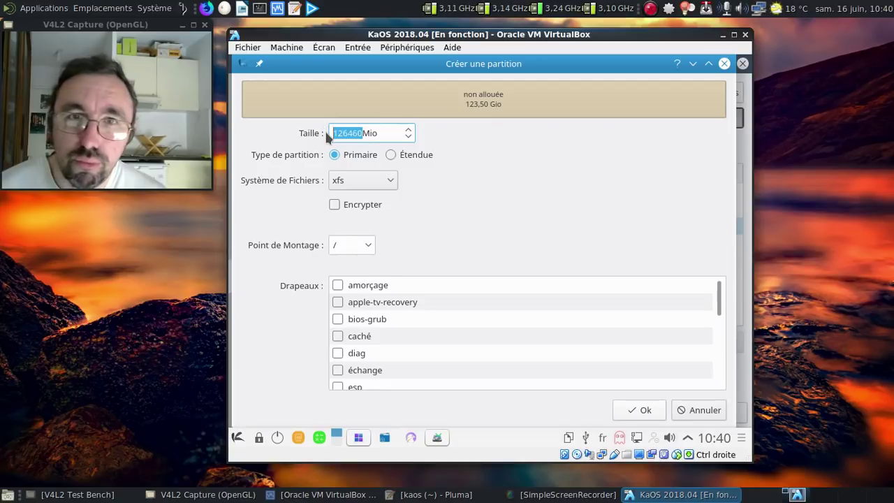
{"action": "type", "text": "32768"}
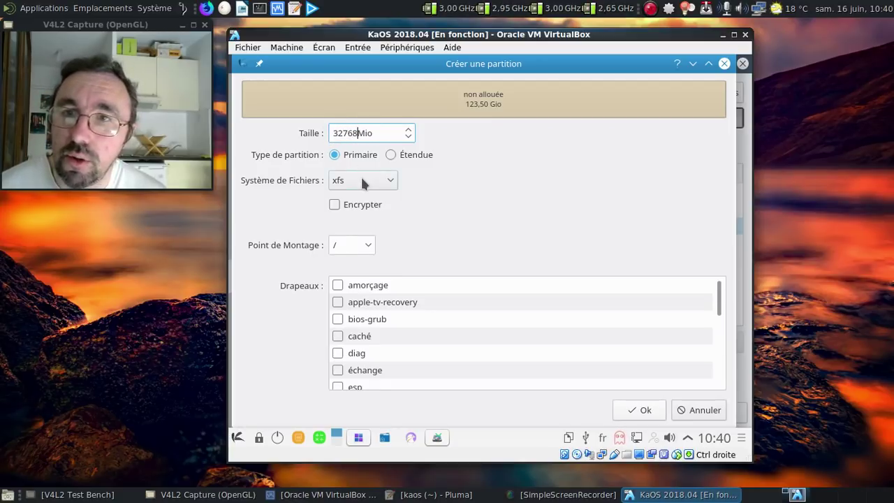
{"action": "left_click", "coordinate": [363, 181]}
{"action": "left_click", "coordinate": [353, 234]}
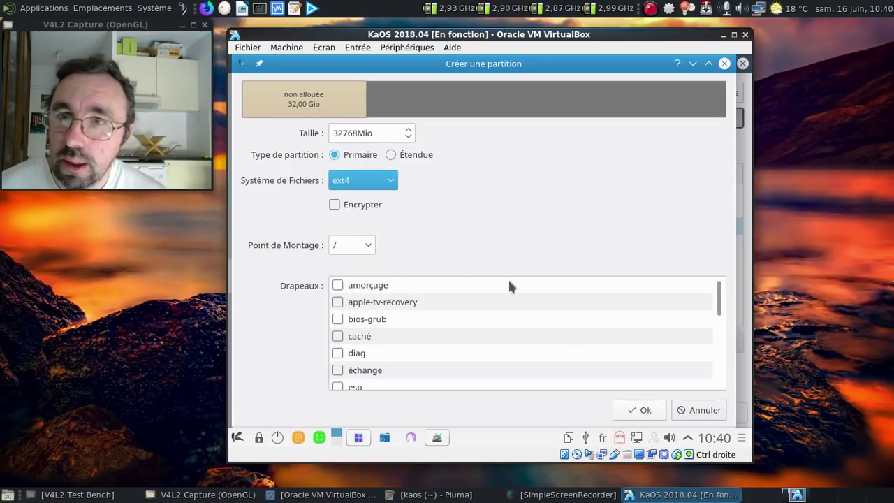
{"action": "left_click", "coordinate": [639, 410]}
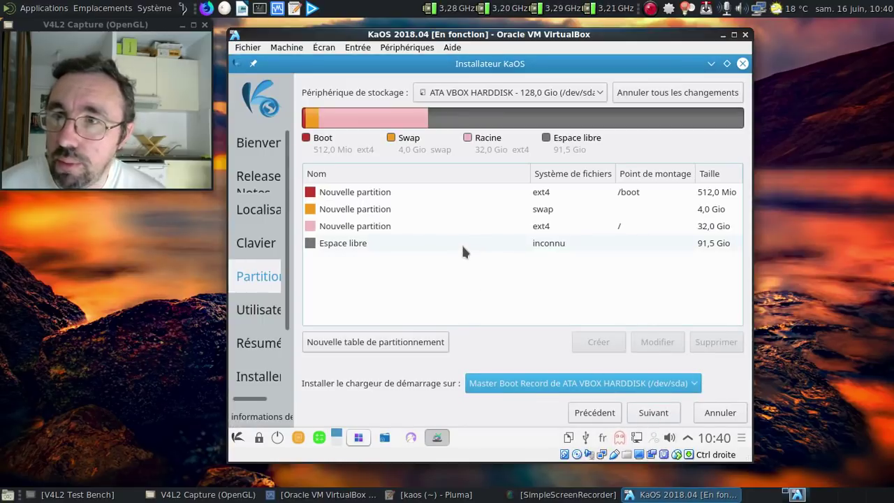
Create an ext4 /home partition from the remaining space and move on to user setup.
{"action": "left_click", "coordinate": [463, 250]}
{"action": "left_click", "coordinate": [595, 341]}
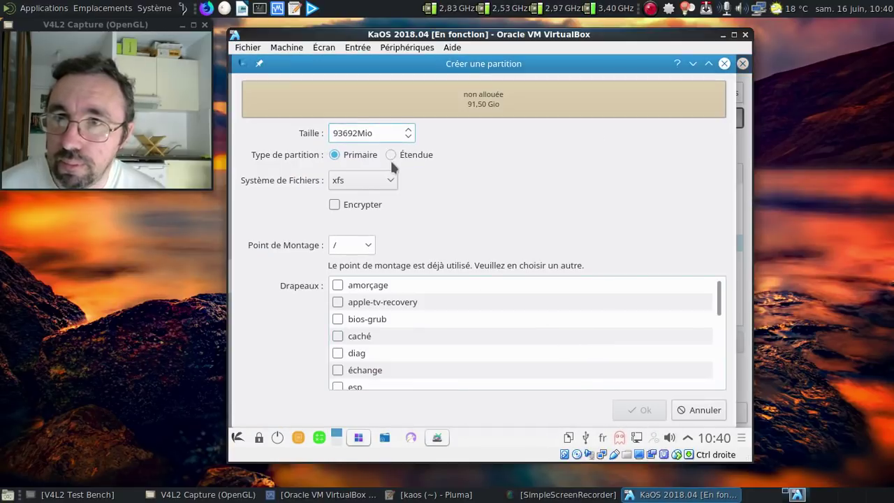
{"action": "left_click", "coordinate": [370, 180]}
{"action": "left_click", "coordinate": [353, 226]}
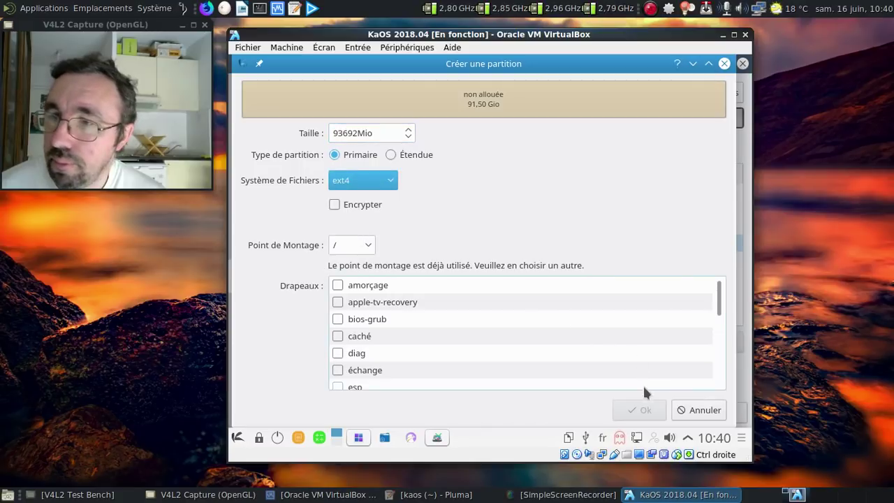
{"action": "left_click", "coordinate": [368, 246]}
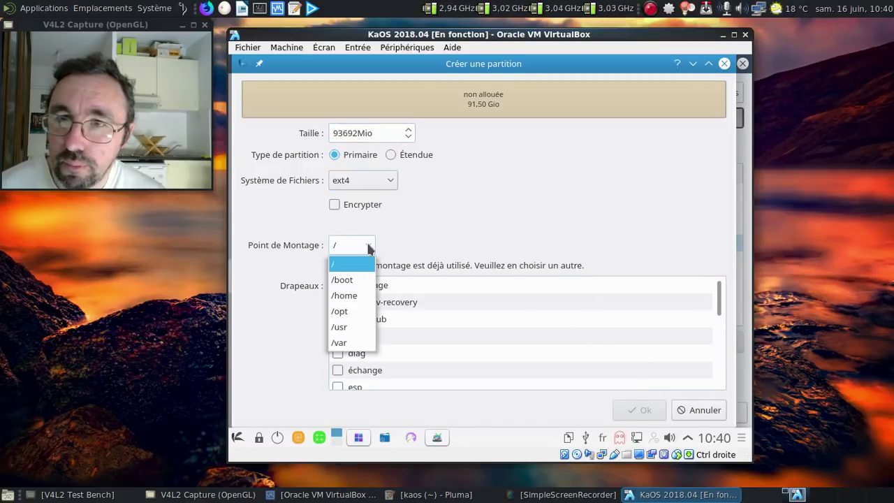
{"action": "left_click", "coordinate": [345, 295]}
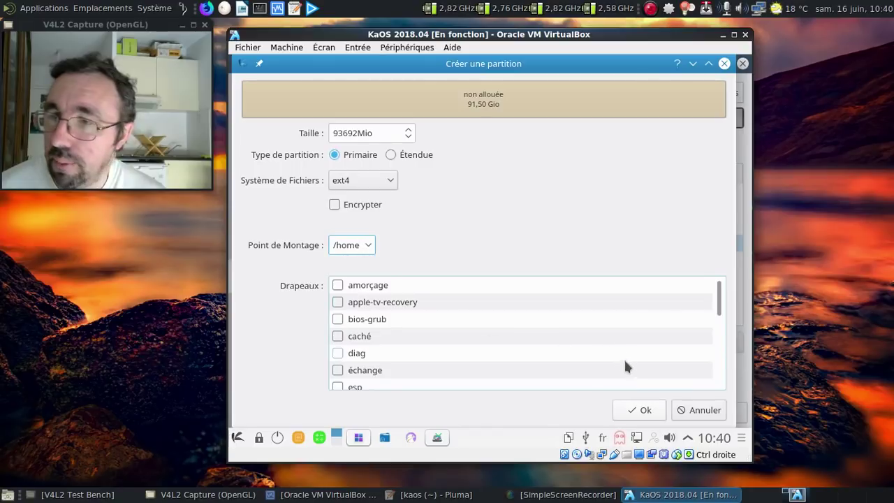
{"action": "left_click", "coordinate": [645, 409]}
{"action": "left_click", "coordinate": [663, 412]}
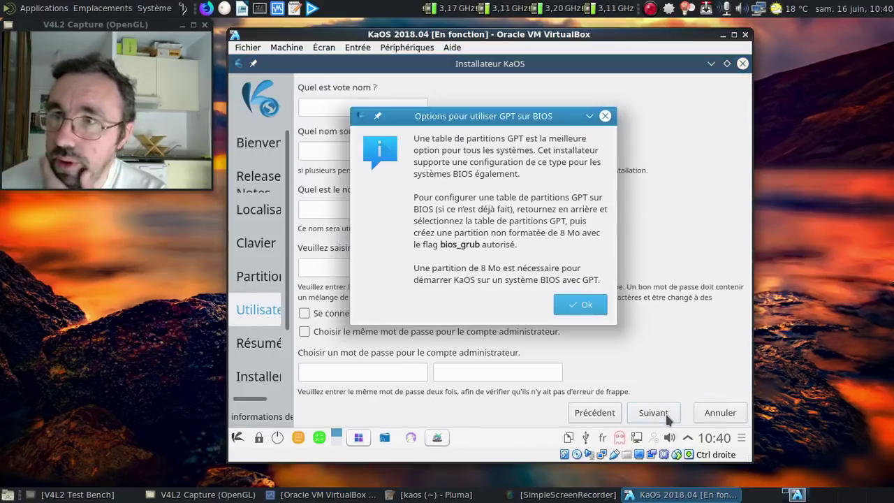
Dismiss the GPT-on-BIOS notice and enter the user's full name and login name.
{"action": "left_click", "coordinate": [583, 305]}
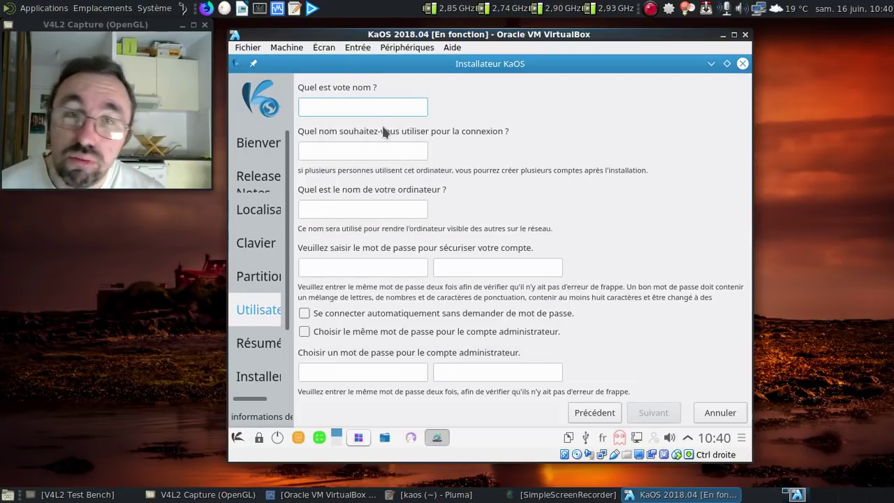
{"action": "type", "text": "Frederic"}
{"action": "key", "text": "BackSpace"}
{"action": "type", "text": "Bezies"}
{"action": "key", "text": "Tab"}
{"action": "type", "text": "fred"}
Enter the computer name and the account password.
{"action": "key", "text": "Tab"}
{"action": "type", "text": "fredo-kaso"}
{"action": "key", "text": "BackSpace"}
{"action": "key", "text": "BackSpace"}
{"action": "type", "text": "os"}
{"action": "key", "text": "Tab"}
{"action": "type", "text": "**************"}
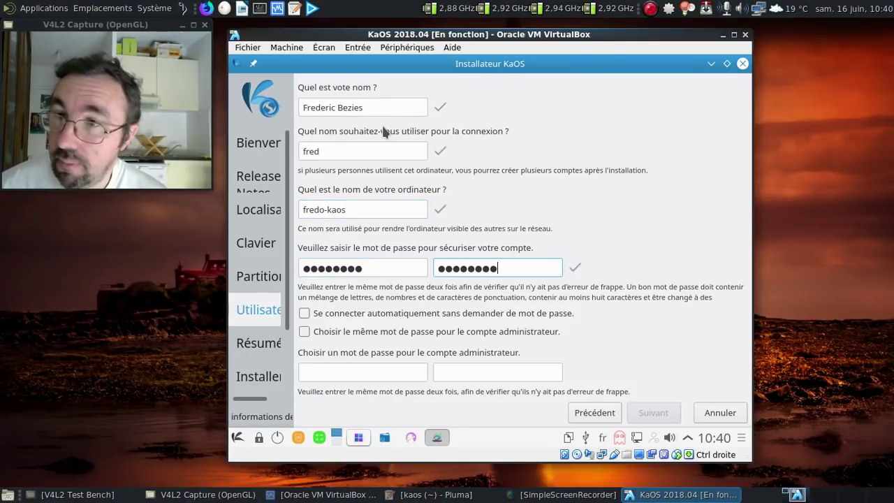
Use the same password for the administrator account and install KaOS now.
{"action": "left_click", "coordinate": [304, 331]}
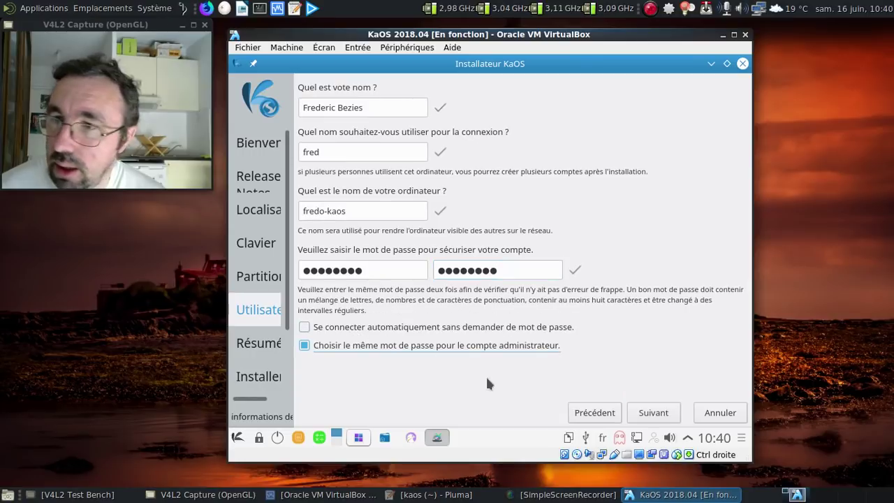
{"action": "left_click", "coordinate": [654, 413]}
{"action": "left_click", "coordinate": [654, 413]}
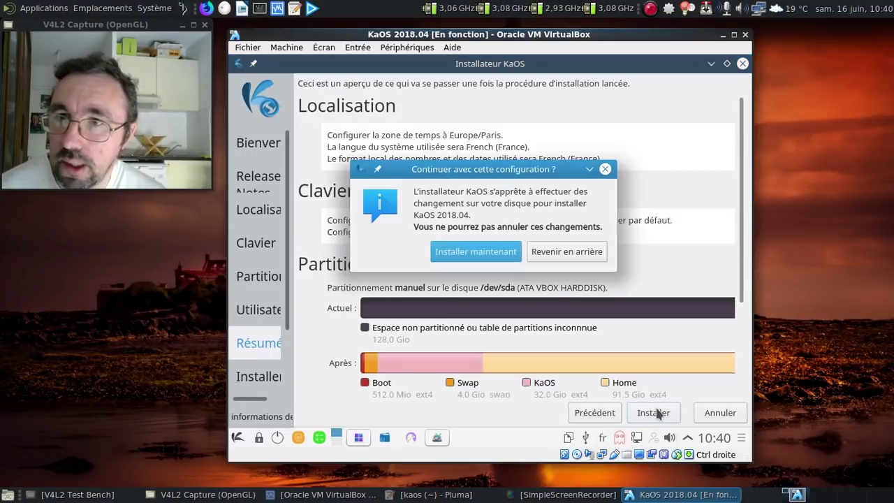
{"action": "left_click", "coordinate": [496, 257]}
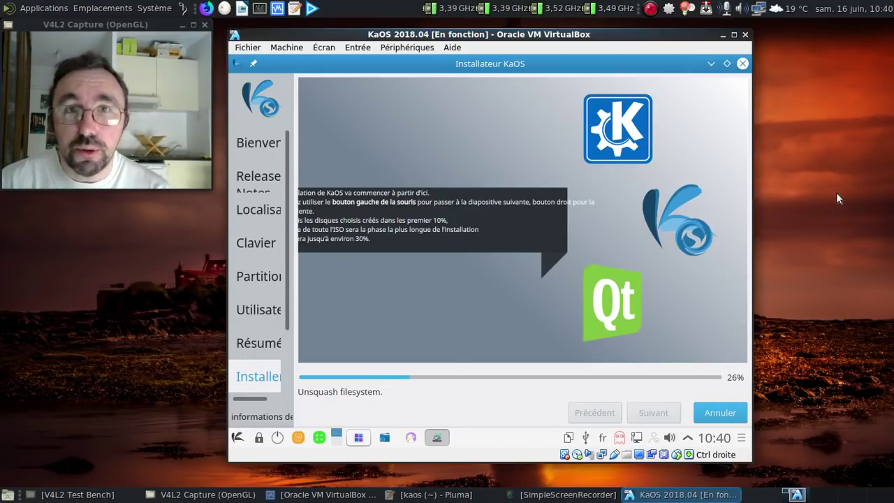
{"action": "right_click", "coordinate": [650, 8]}
{"action": "left_click", "coordinate": [691, 24]}
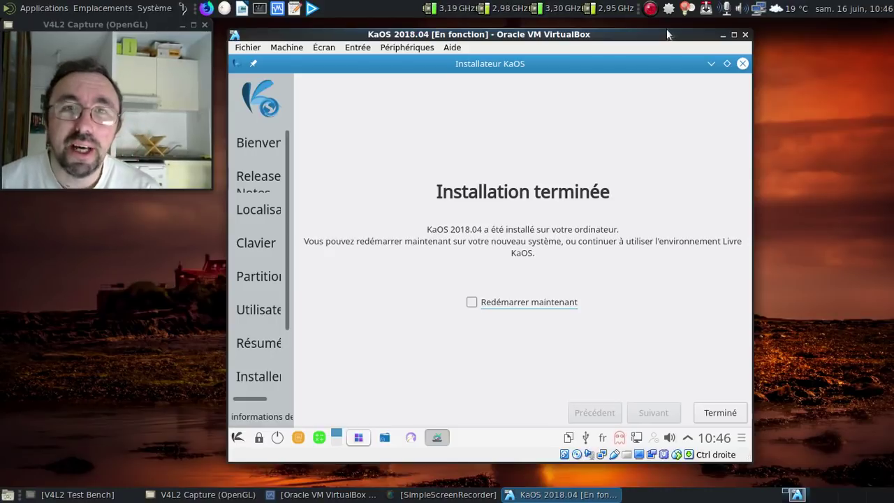
Tick Redémarrer maintenant and finish the installer to reboot the VM.
{"action": "left_click", "coordinate": [489, 303]}
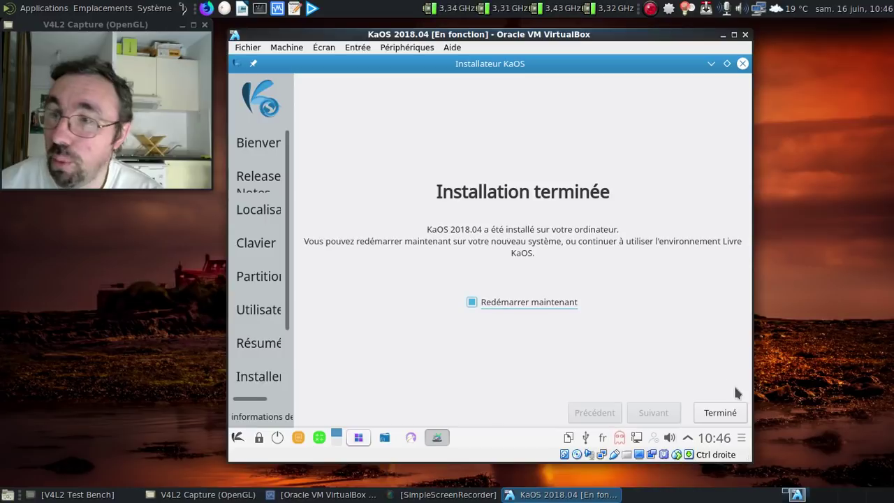
{"action": "left_click", "coordinate": [719, 413]}
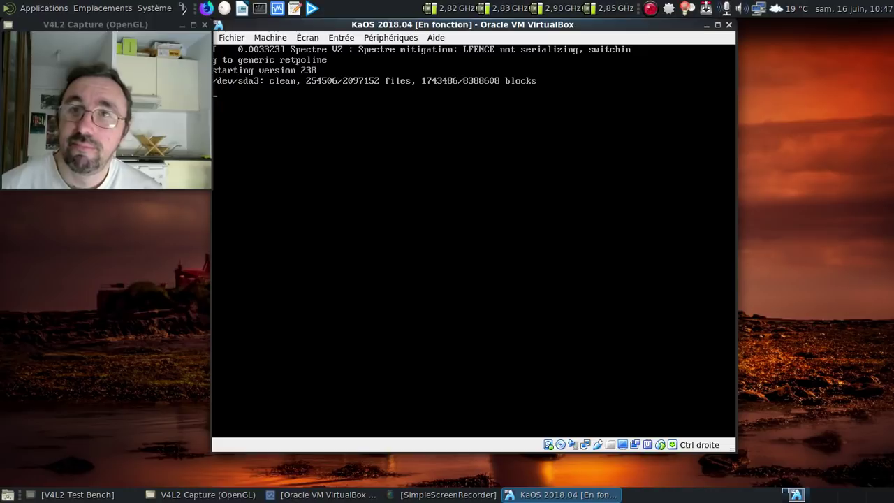
Switch the login layout to French, retry the password several times, then go to tty2.
{"action": "left_click_drag", "start_coordinate": [510, 26], "coordinate": [519, 26]}
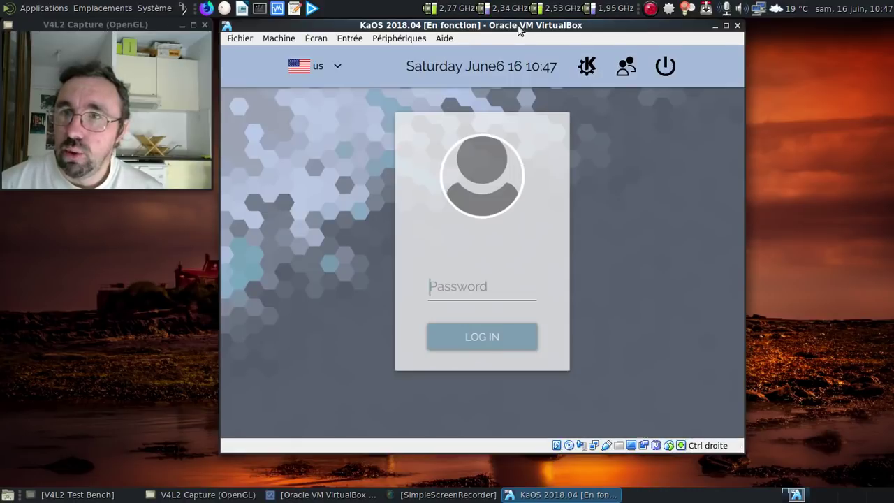
{"action": "type", "text": "*******"}
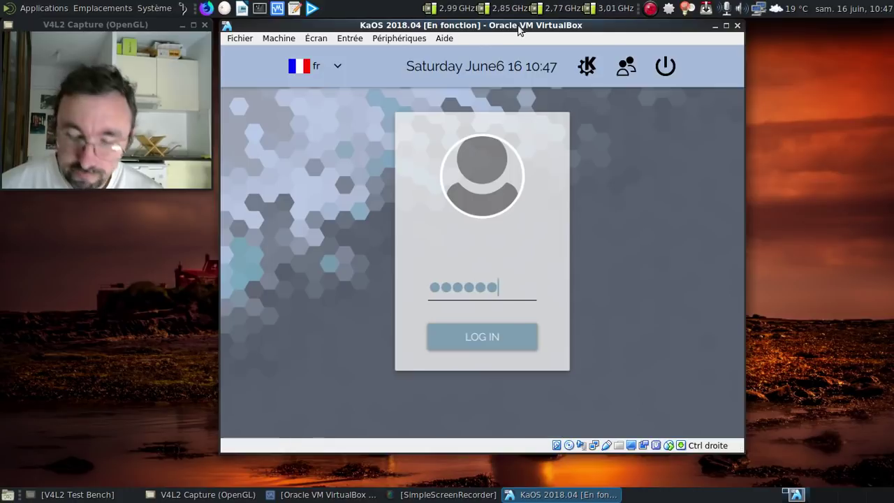
{"action": "type", "text": "*"}
{"action": "key", "text": "Return"}
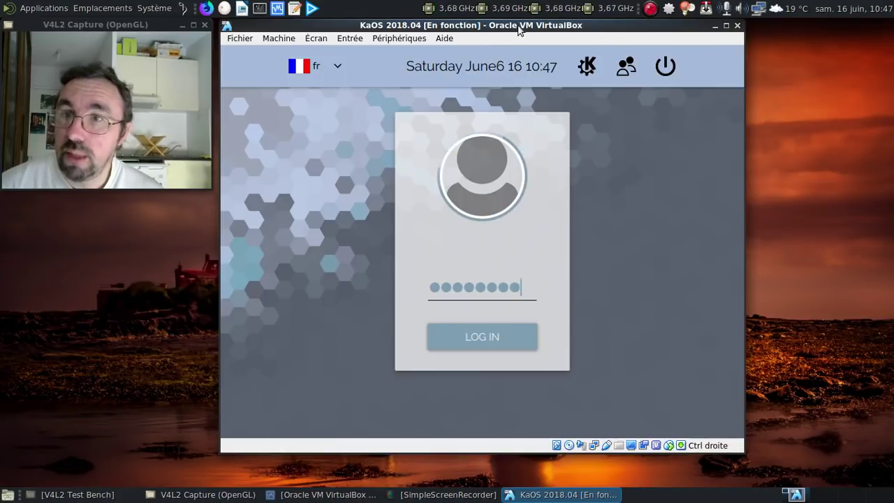
{"action": "type", "text": "********"}
{"action": "key", "text": "Return"}
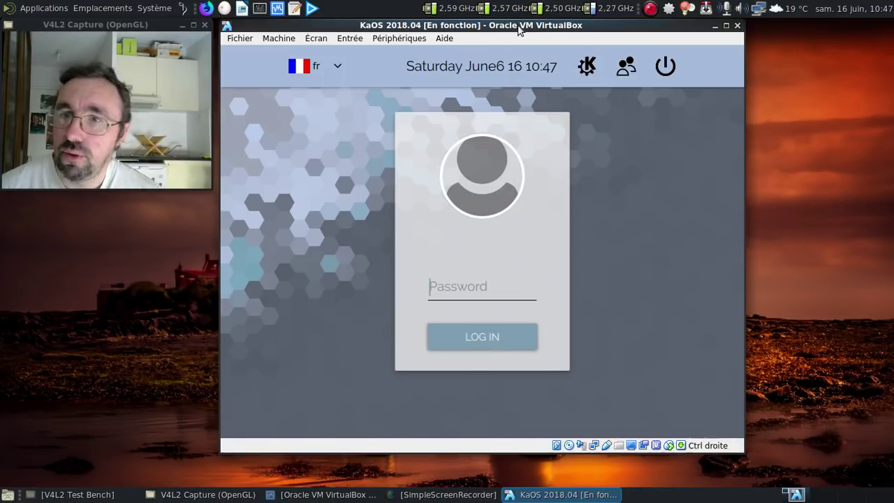
{"action": "type", "text": "*********"}
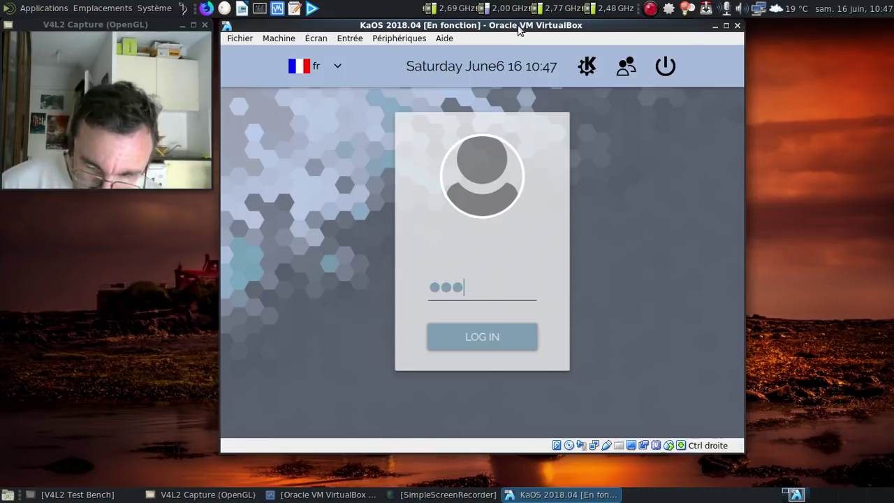
{"action": "key", "text": "Return"}
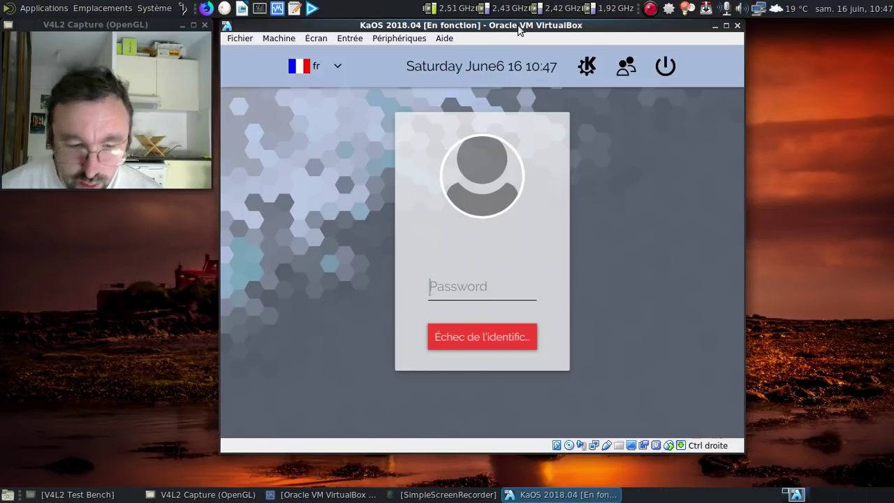
{"action": "key", "text": "ctrl+alt+F2"}
Log in as root on tty2, run passwd to reset the user's password, then return to the graphical login.
{"action": "type", "text": "root"}
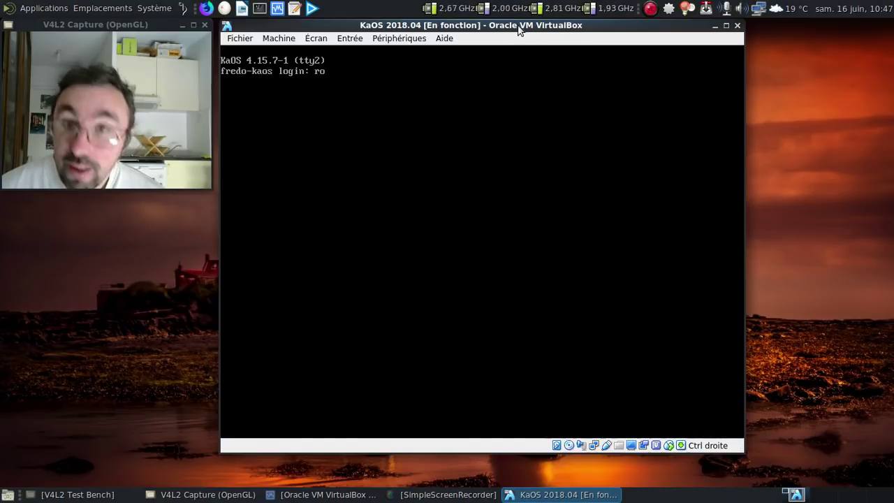
{"action": "key", "text": "Return"}
{"action": "key", "text": "Return"}
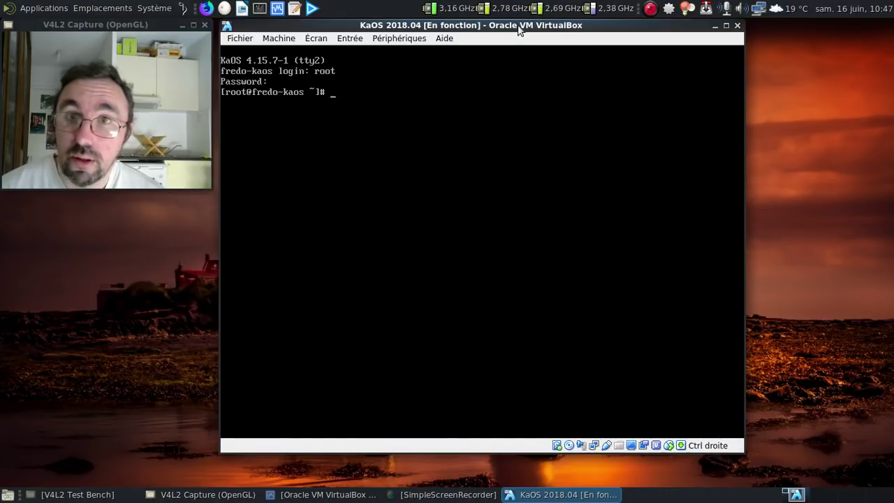
{"action": "type", "text": "passwd"}
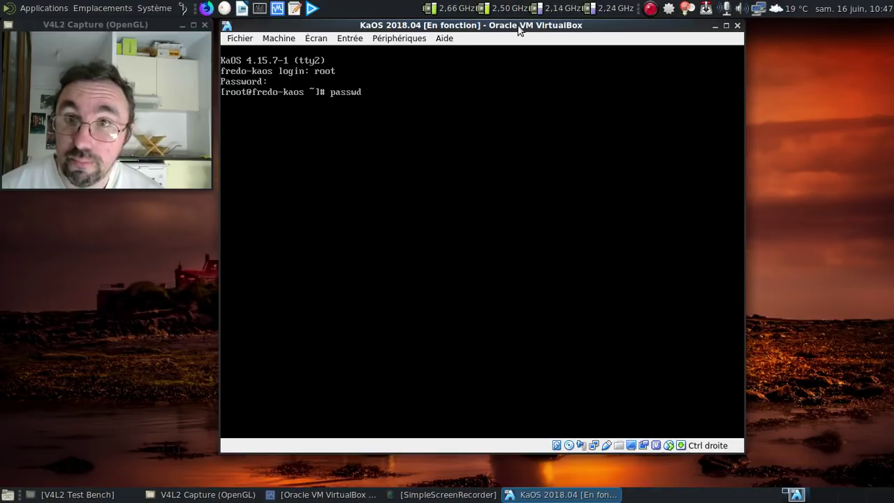
{"action": "type", "text": " fred"}
{"action": "key", "text": "Return"}
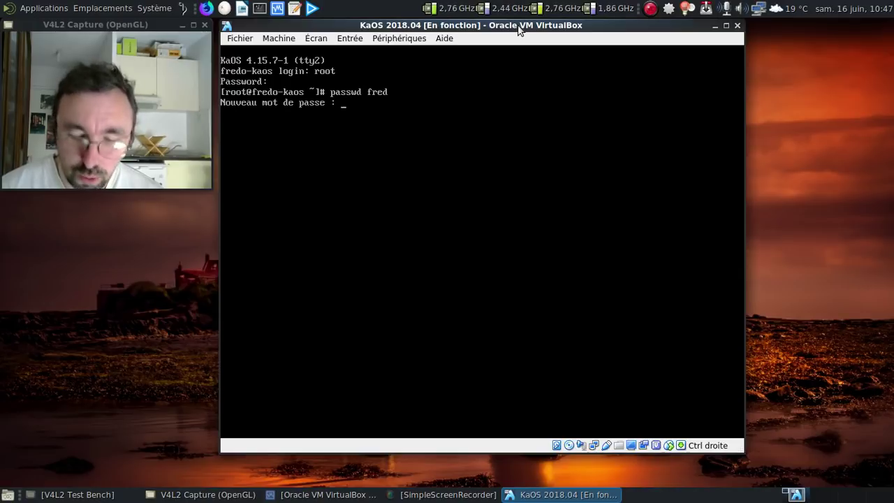
{"action": "key", "text": "Return"}
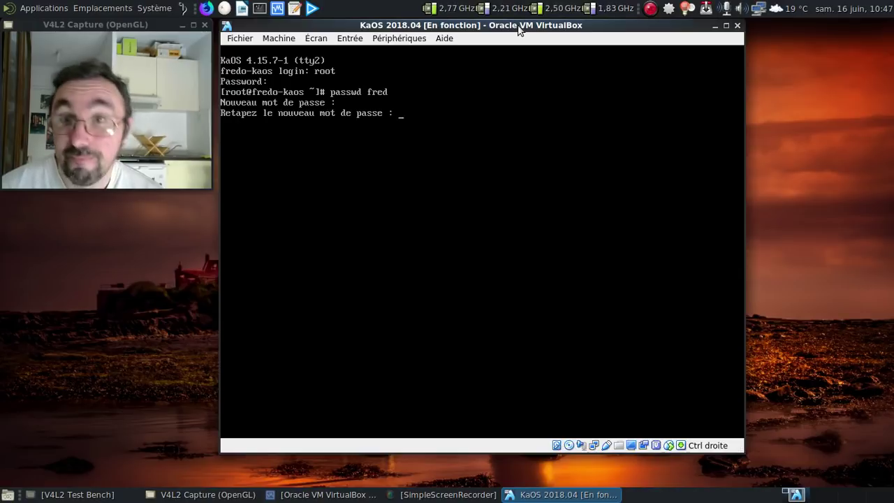
{"action": "key", "text": "Return"}
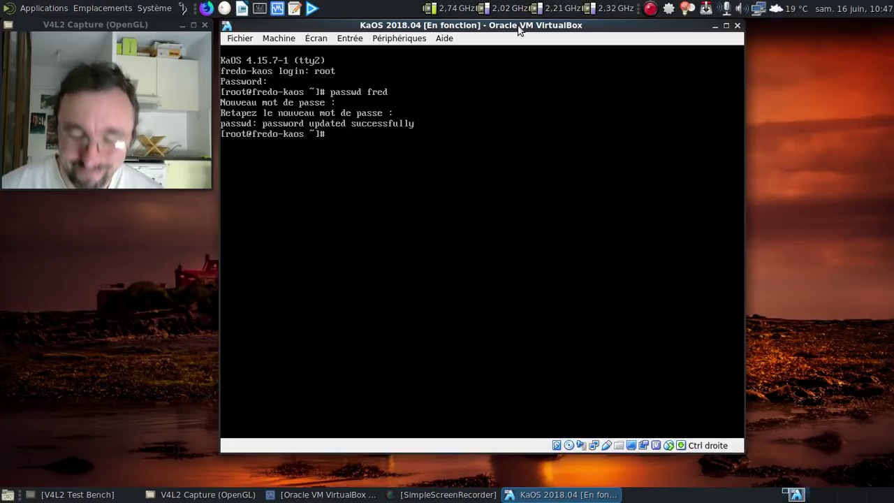
{"action": "type", "text": "exit"}
{"action": "key", "text": "Return"}
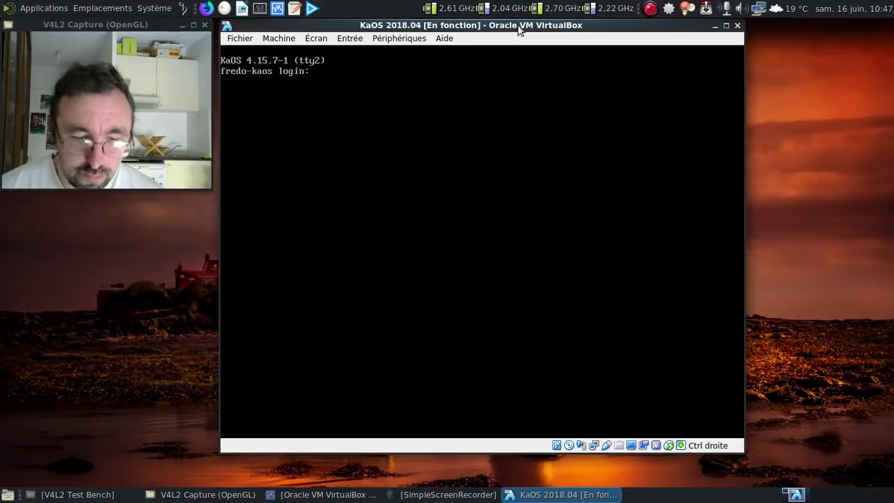
{"action": "key", "text": "ctrl+alt+F1"}
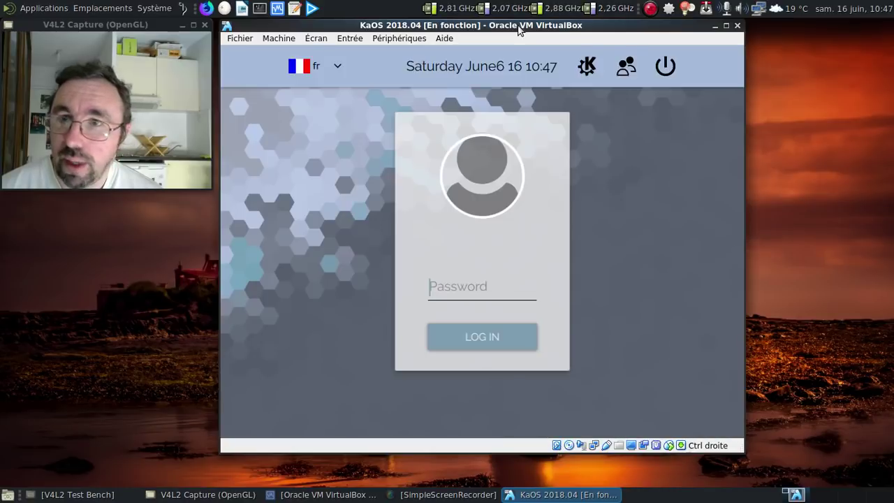
Select the user account on the SDDM screen and log in with the new password.
{"action": "type", "text": "live"}
{"action": "key", "text": "BackSpace"}
{"action": "key", "text": "BackSpace"}
{"action": "key", "text": "BackSpace"}
{"action": "key", "text": "BackSpace"}
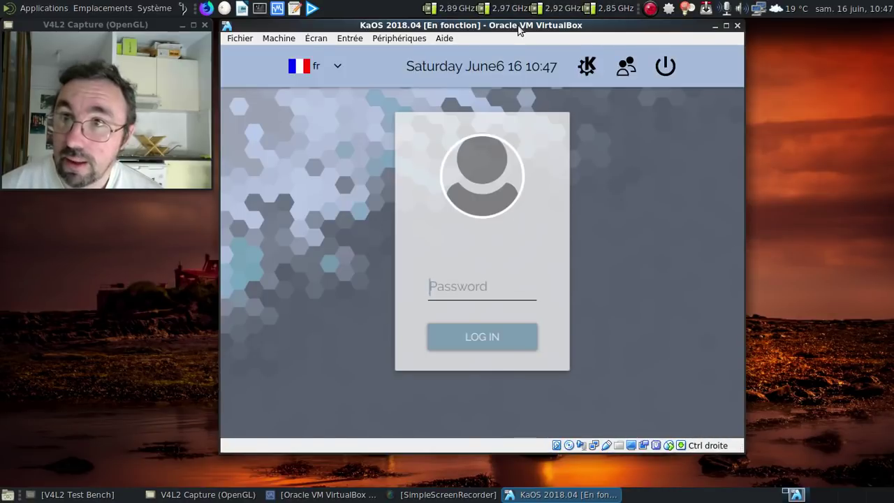
{"action": "type", "text": "password"}
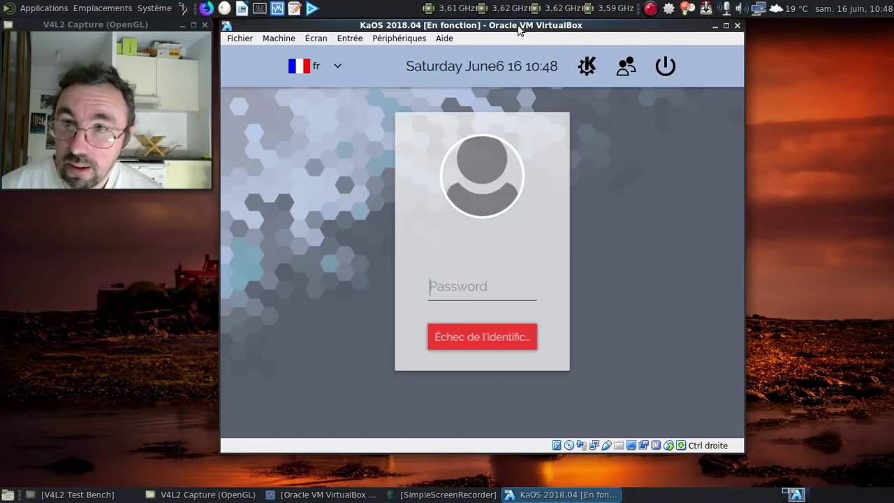
{"action": "left_click", "coordinate": [625, 66]}
{"action": "left_click", "coordinate": [485, 230]}
{"action": "type", "text": "********"}
{"action": "key", "text": "Return"}
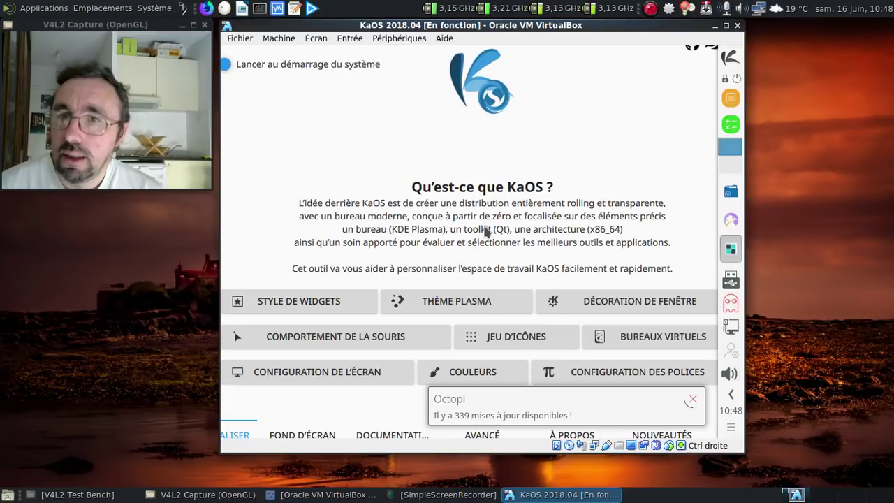
Close the Octopi updates notification and switch the VM to fullscreen.
{"action": "left_click", "coordinate": [691, 405]}
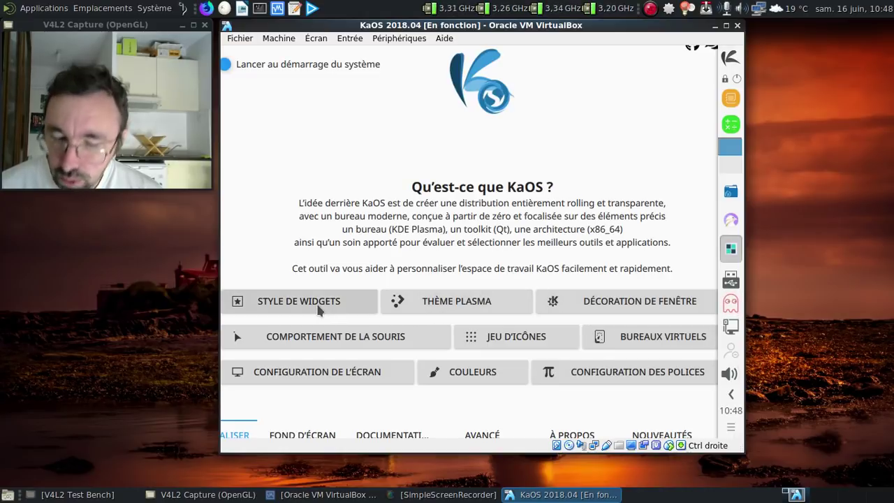
{"action": "key", "text": "ctrl+f"}
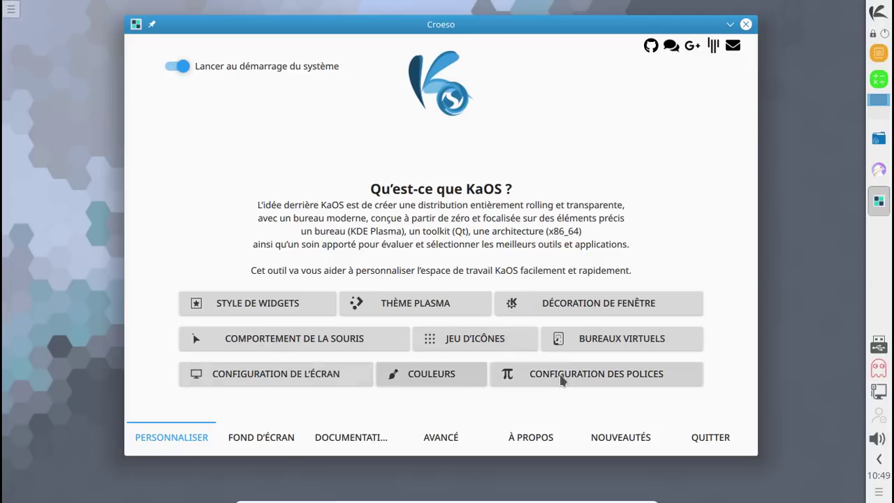
Open and close the widget style, Plasma theme and window decoration settings in Croeso.
{"action": "left_click", "coordinate": [274, 304]}
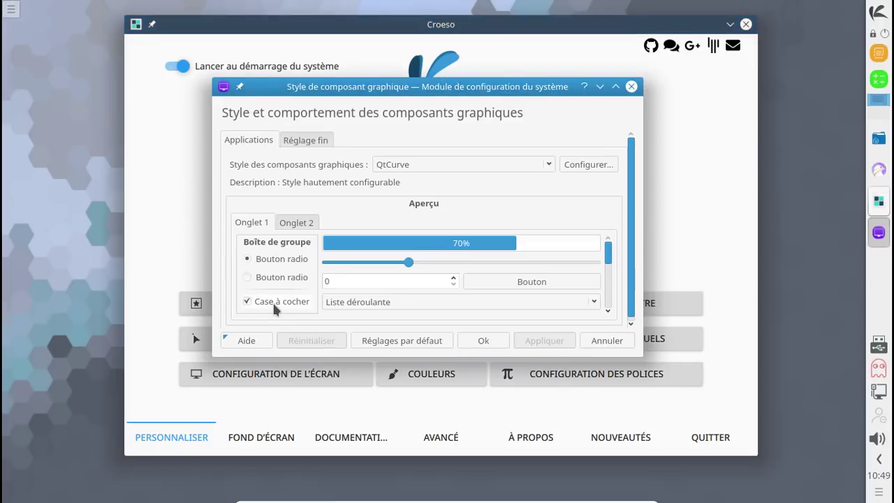
{"action": "left_click", "coordinate": [631, 86]}
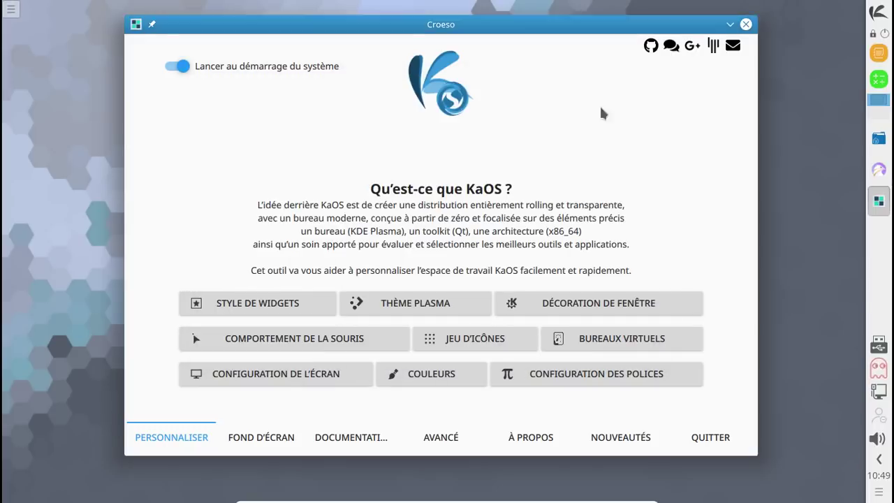
{"action": "left_click", "coordinate": [384, 310]}
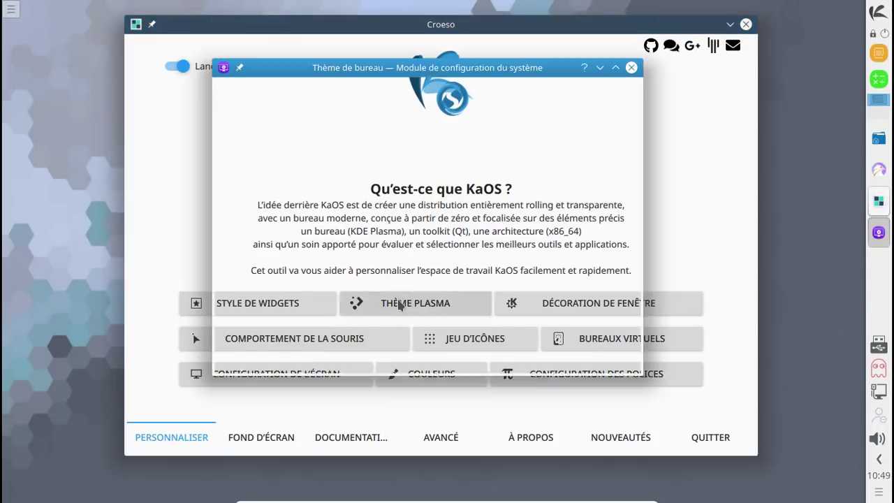
{"action": "left_click", "coordinate": [632, 68]}
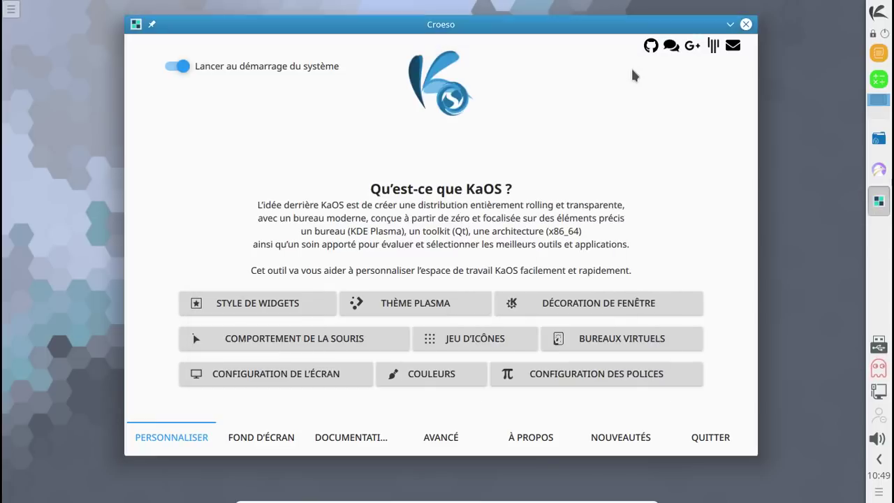
{"action": "left_click", "coordinate": [566, 305]}
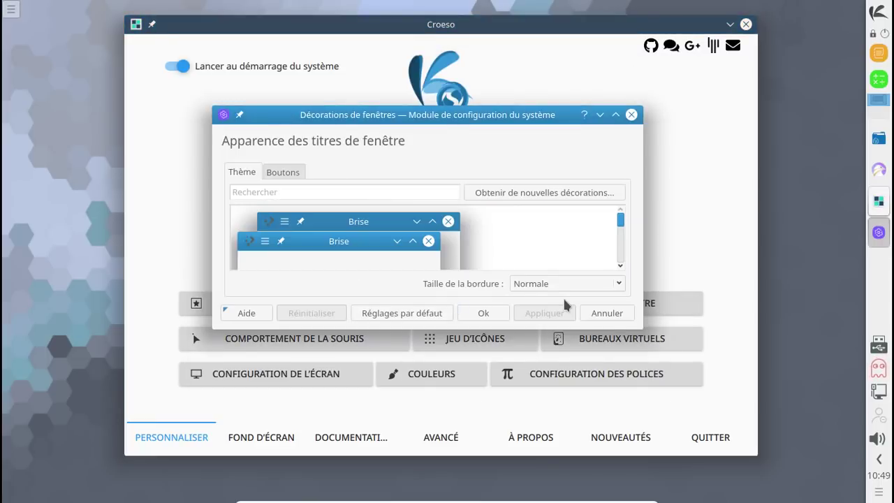
{"action": "left_click", "coordinate": [631, 116]}
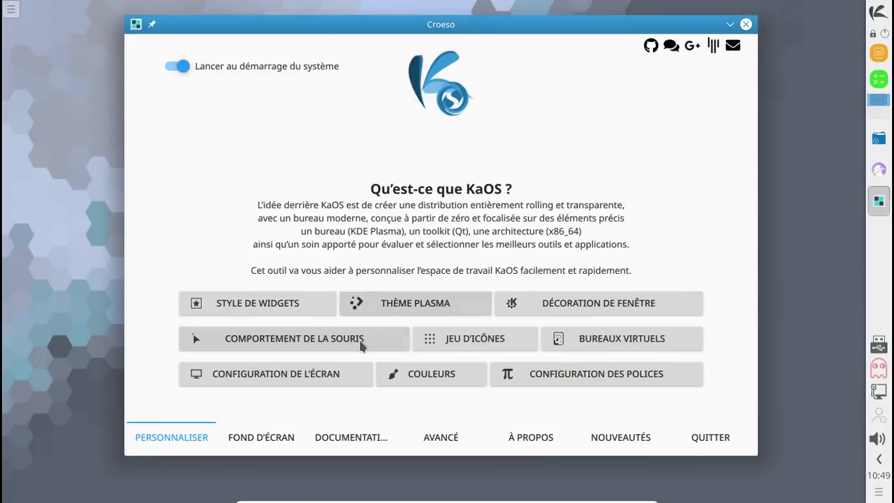
Open and close the virtual desktops and display settings, then show the wallpaper browser.
{"action": "left_click", "coordinate": [564, 341]}
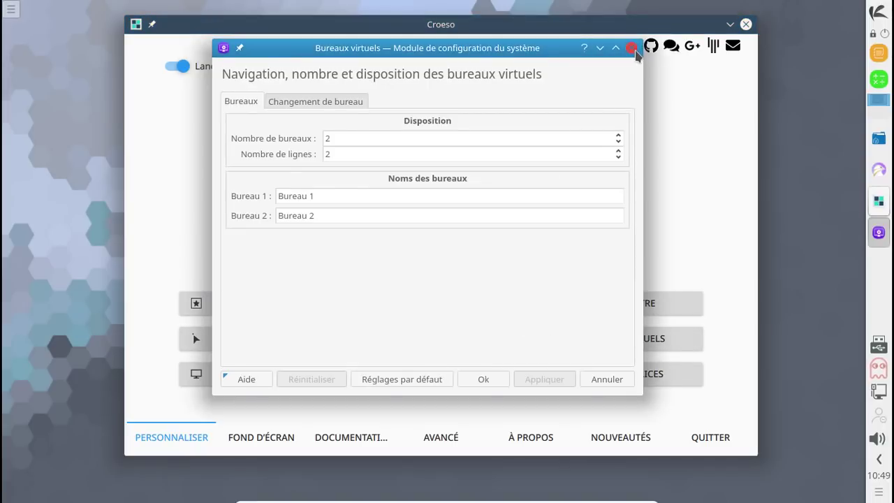
{"action": "left_click", "coordinate": [631, 47]}
{"action": "left_click", "coordinate": [323, 380]}
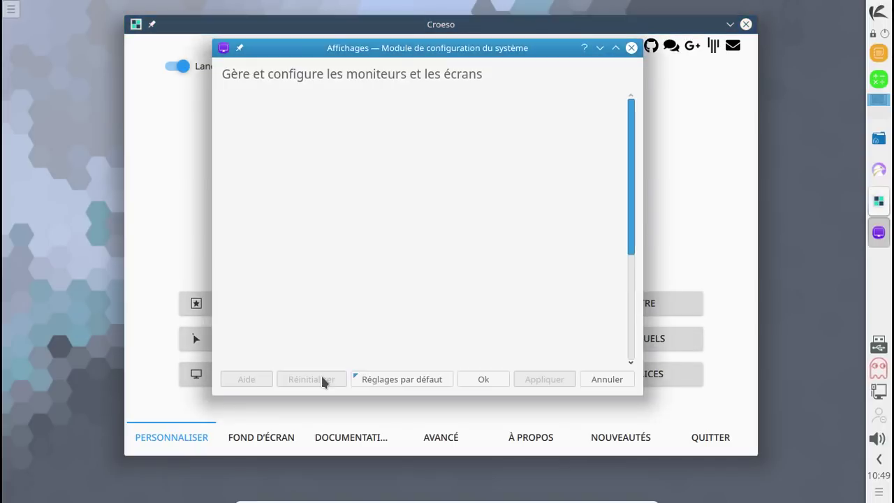
{"action": "left_click", "coordinate": [631, 48]}
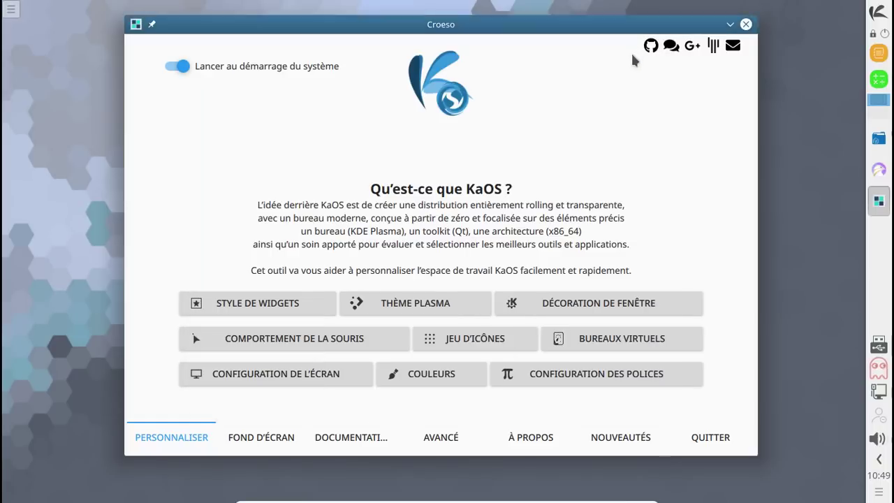
{"action": "left_click", "coordinate": [279, 438]}
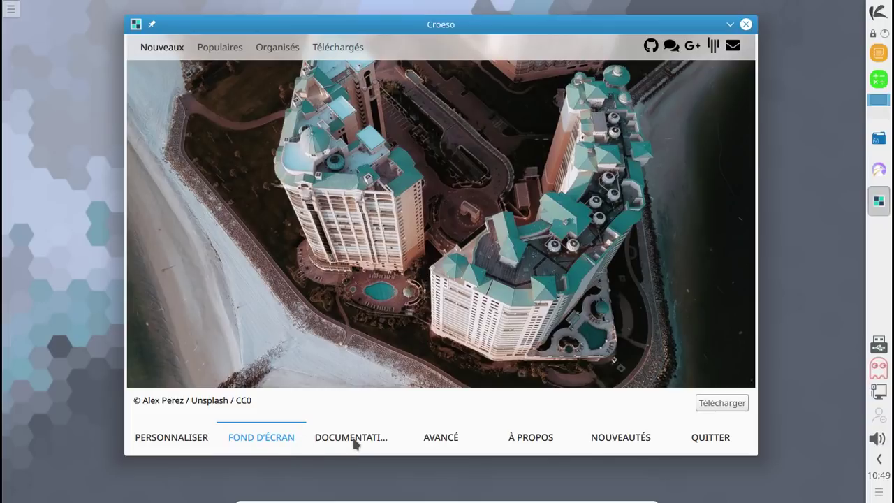
Browse Croeso's Documentation, Avancé, À propos and Nouveautés pages.
{"action": "left_click", "coordinate": [353, 440]}
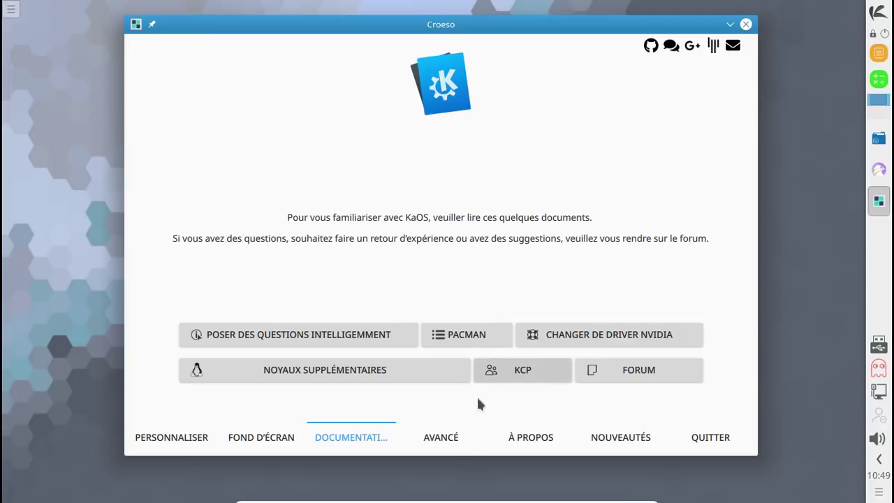
{"action": "left_click", "coordinate": [450, 441]}
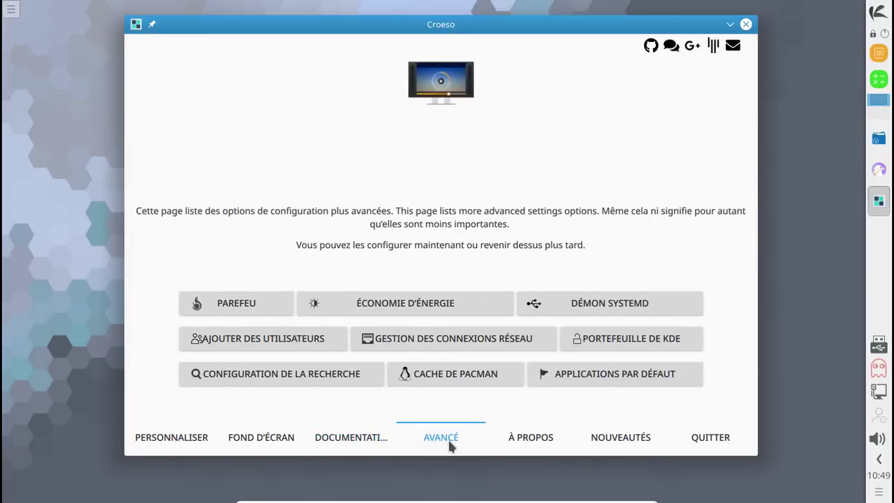
{"action": "left_click", "coordinate": [539, 438]}
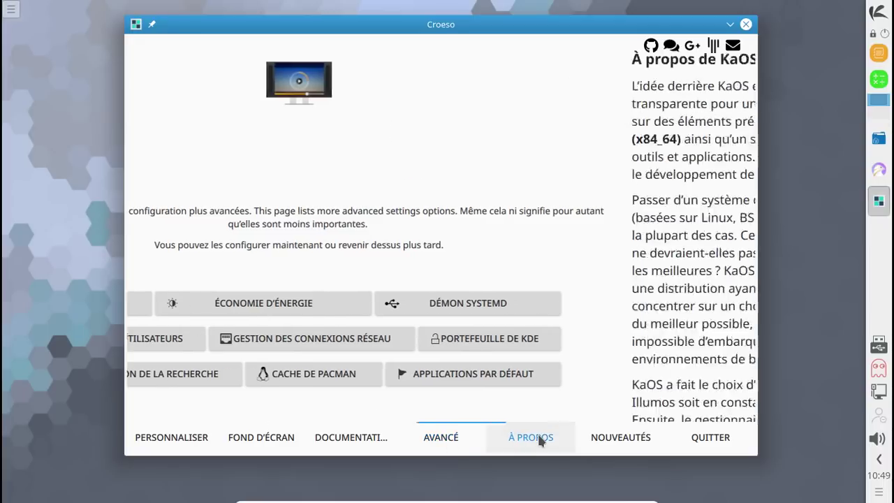
{"action": "scroll", "coordinate": [538, 145], "scroll_direction": "down", "scroll_amount": 3}
{"action": "scroll", "coordinate": [538, 145], "scroll_direction": "down", "scroll_amount": 2}
{"action": "scroll", "coordinate": [637, 326], "scroll_direction": "down", "scroll_amount": 3}
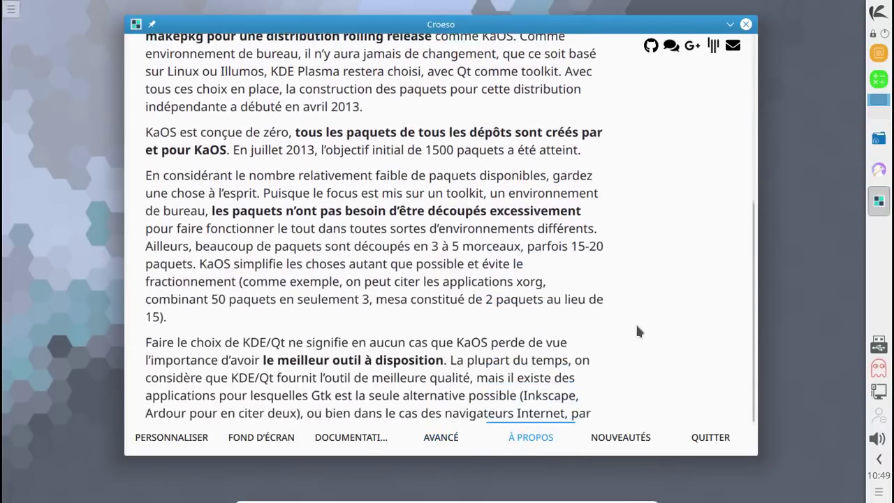
{"action": "left_click", "coordinate": [626, 436]}
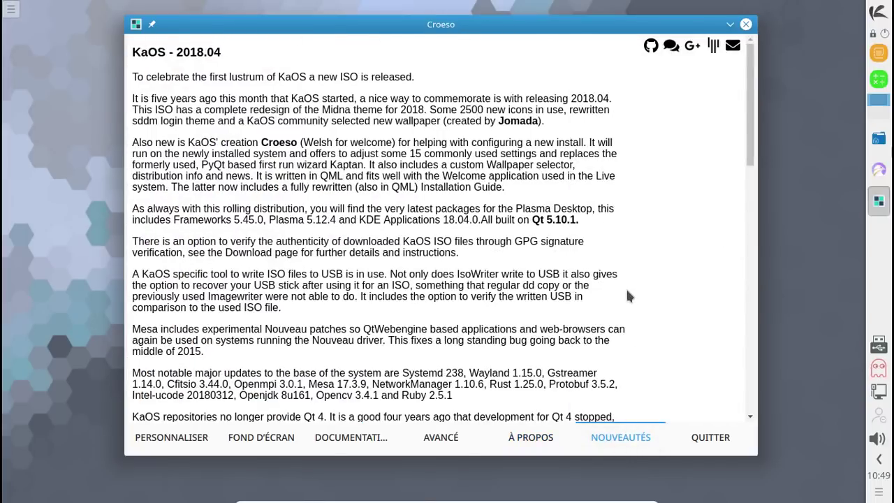
{"action": "scroll", "coordinate": [626, 293], "scroll_direction": "down", "scroll_amount": 5}
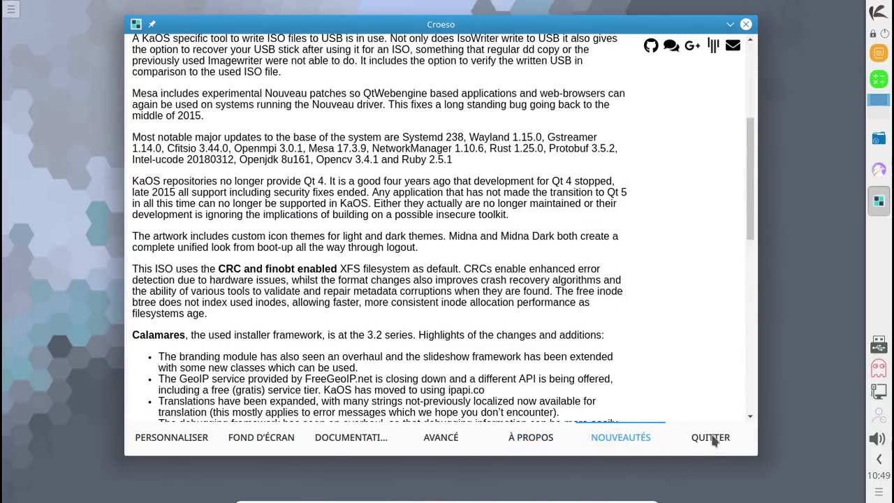
Quit Croeso, then open and close the application launcher.
{"action": "left_click", "coordinate": [712, 437]}
{"action": "left_click", "coordinate": [881, 16]}
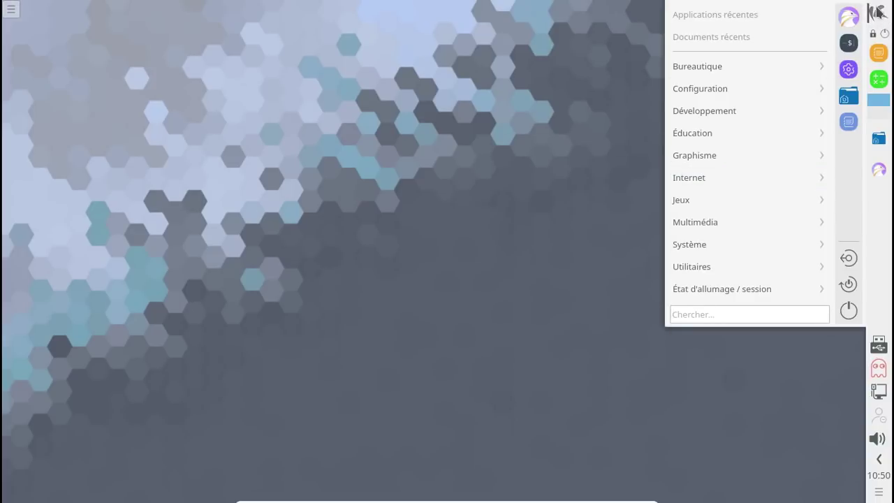
{"action": "left_click", "coordinate": [644, 55]}
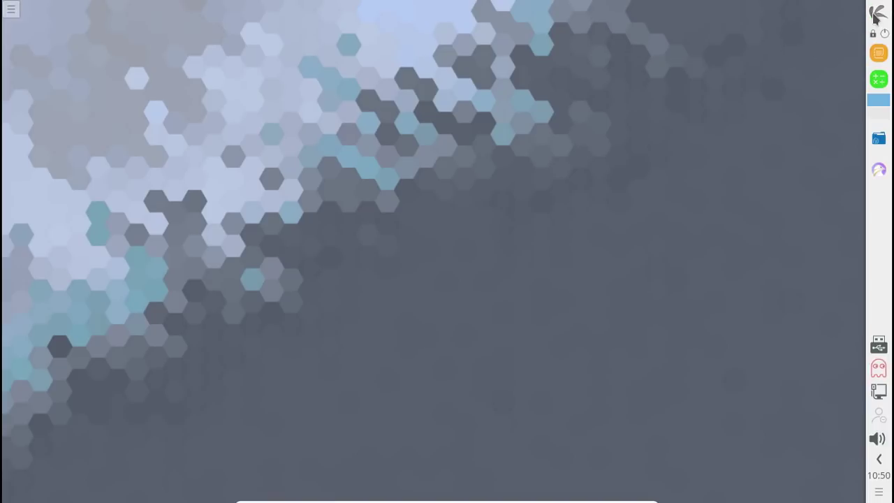
Relocate the Plasma panel from the right edge to the bottom edge in panel edit mode.
{"action": "right_click", "coordinate": [875, 14]}
{"action": "mouse_move", "coordinate": [800, 59]}
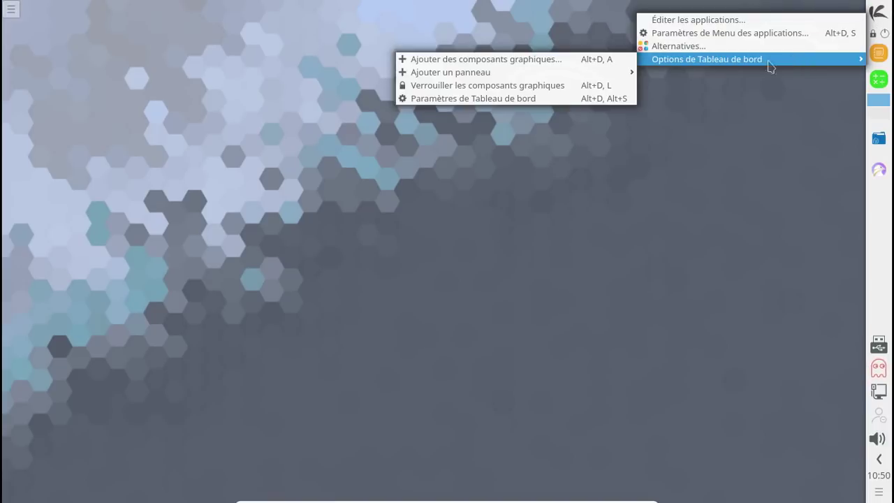
{"action": "left_click", "coordinate": [590, 98]}
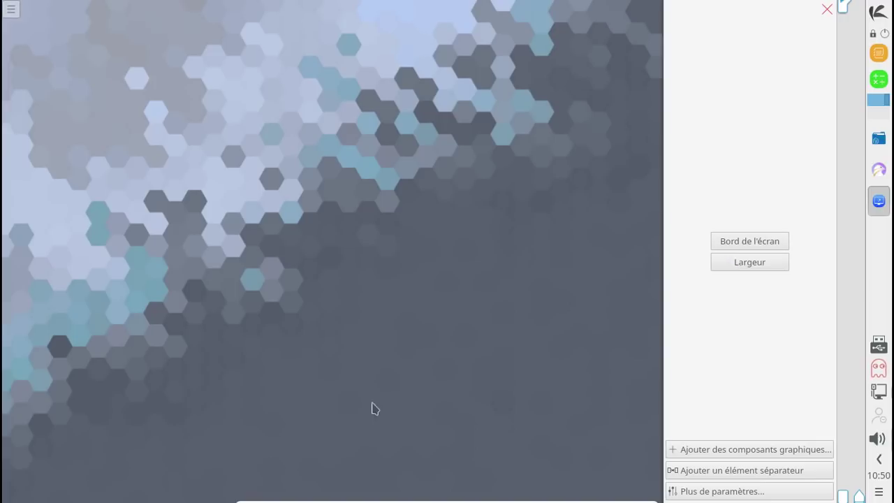
{"action": "left_click_drag", "start_coordinate": [723, 241], "coordinate": [455, 483]}
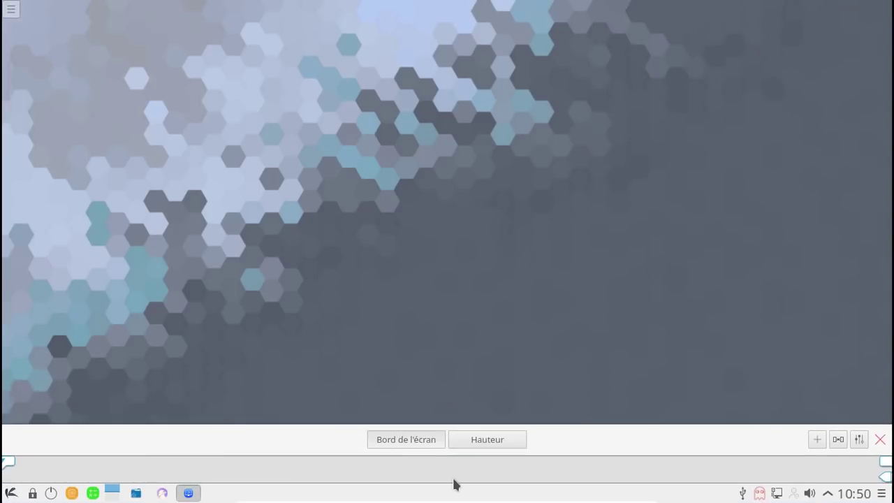
{"action": "left_click", "coordinate": [879, 440]}
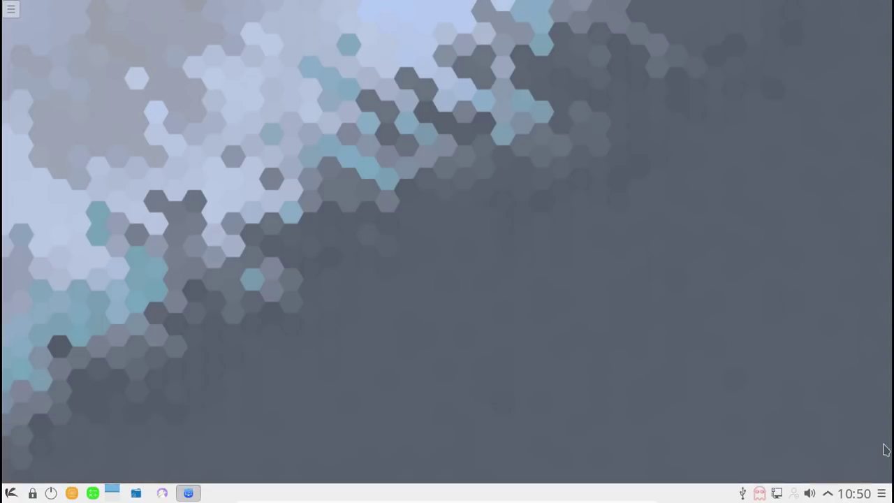
Launch the Octopi package manager from the launcher's Système menu.
{"action": "left_click", "coordinate": [10, 493]}
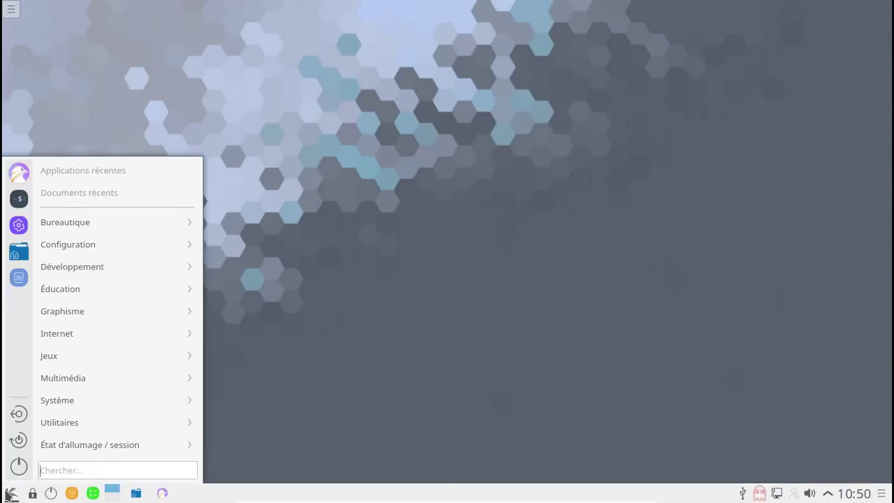
{"action": "left_click", "coordinate": [370, 414]}
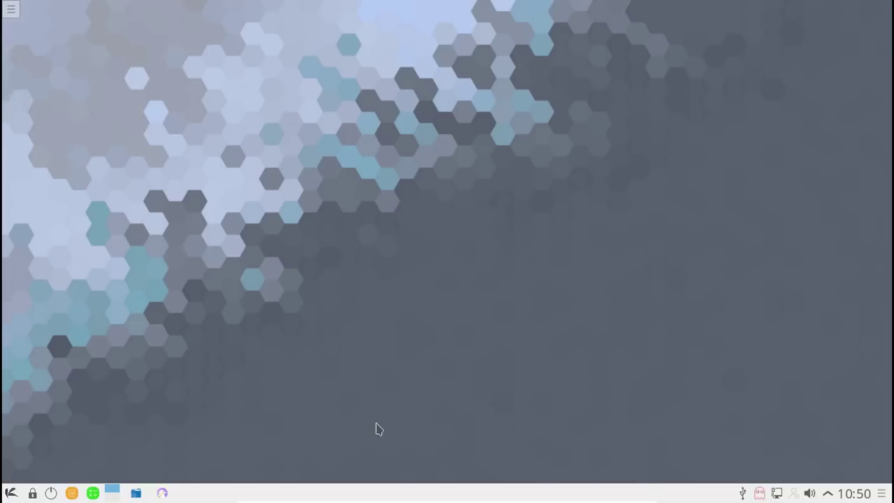
{"action": "left_click", "coordinate": [14, 494]}
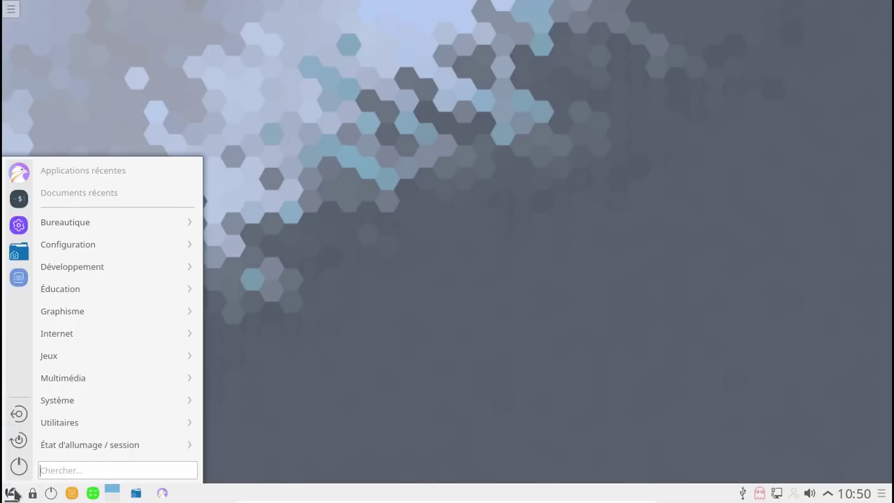
{"action": "mouse_move", "coordinate": [121, 445]}
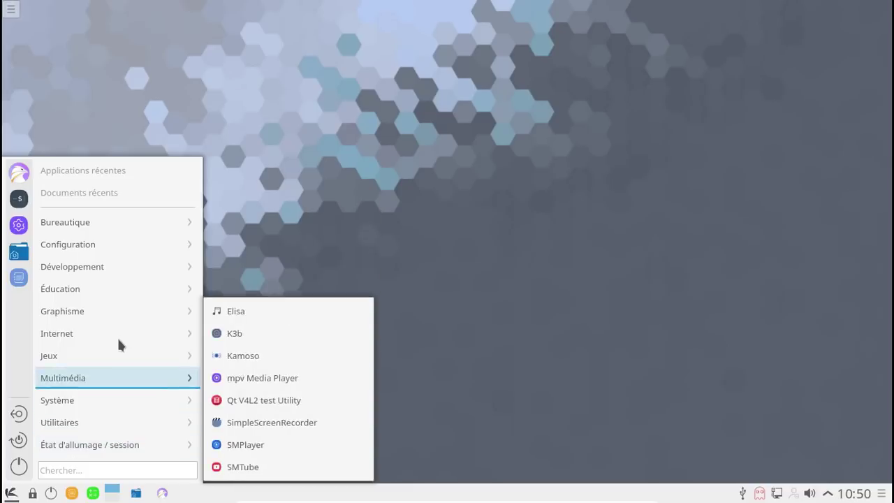
{"action": "mouse_move", "coordinate": [111, 399]}
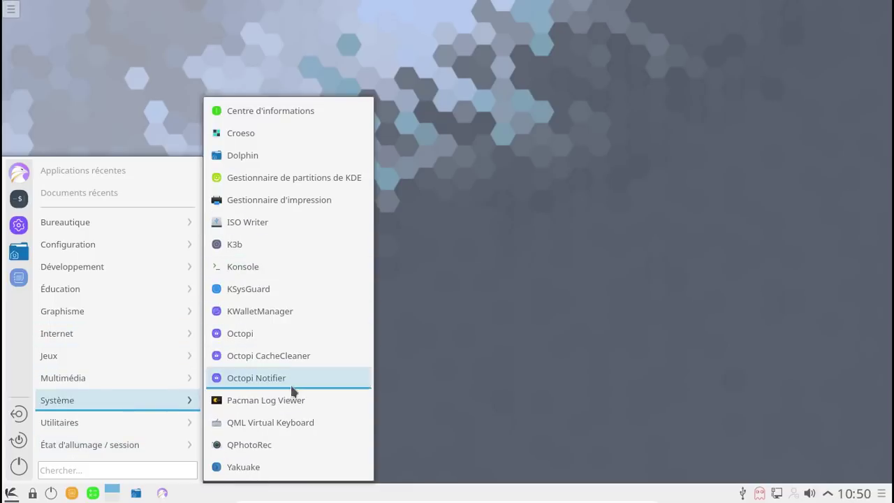
{"action": "left_click", "coordinate": [274, 341]}
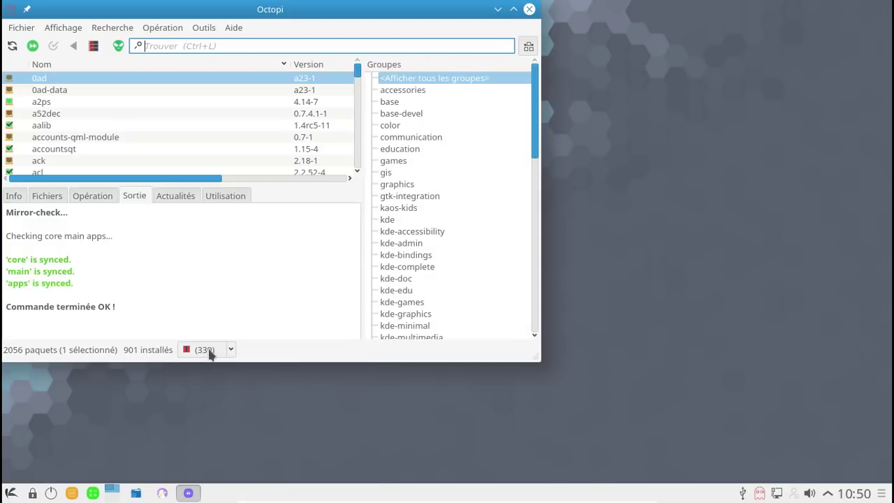
List Octopi's 339 outdated packages and scroll through their installed and available versions.
{"action": "left_click", "coordinate": [209, 353]}
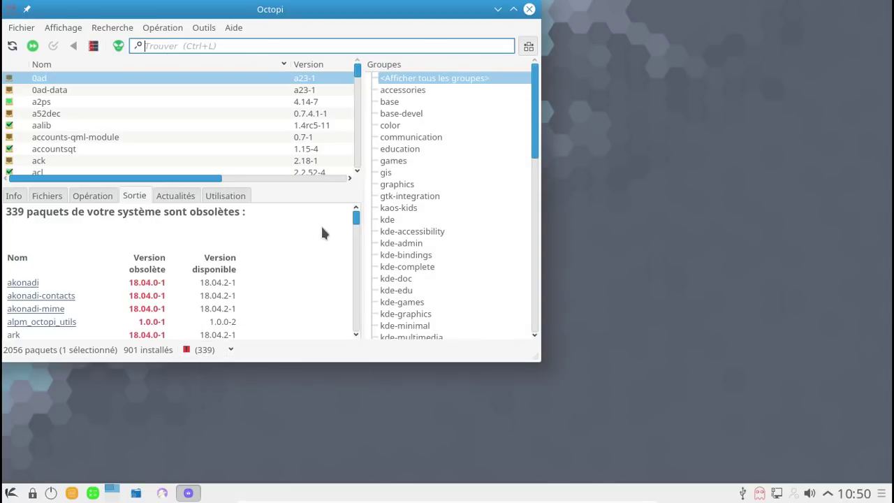
{"action": "scroll", "coordinate": [325, 225], "scroll_direction": "down", "scroll_amount": 2}
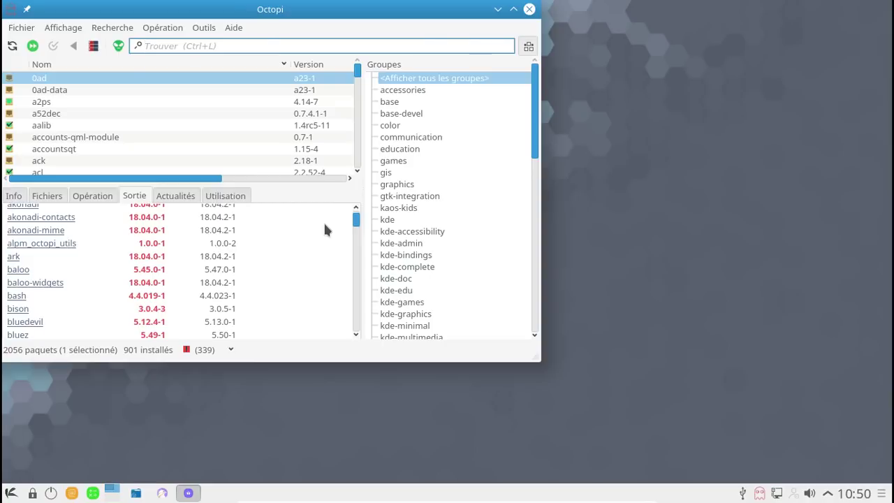
{"action": "scroll", "coordinate": [325, 225], "scroll_direction": "down", "scroll_amount": 1}
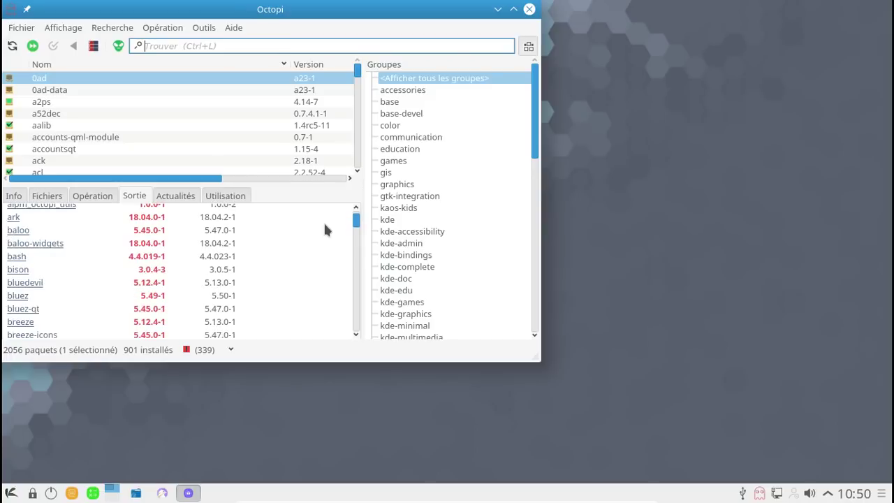
{"action": "scroll", "coordinate": [324, 225], "scroll_direction": "down", "scroll_amount": 1}
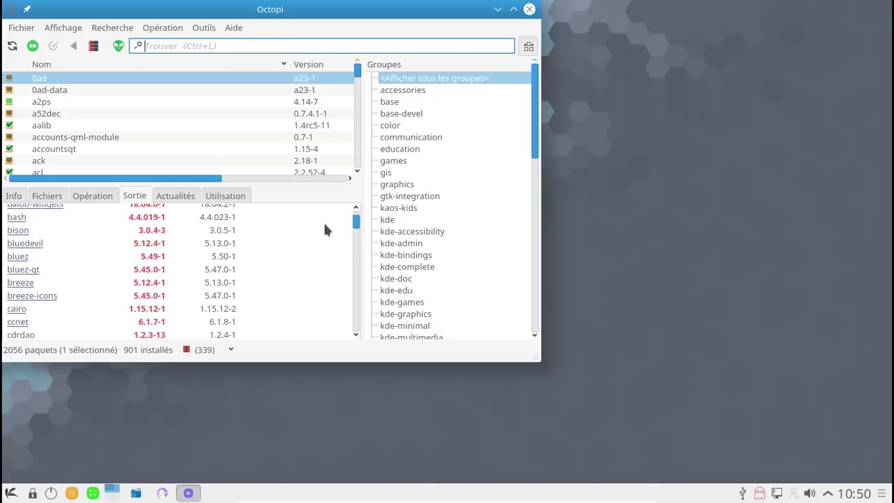
{"action": "scroll", "coordinate": [323, 220], "scroll_direction": "down", "scroll_amount": 1}
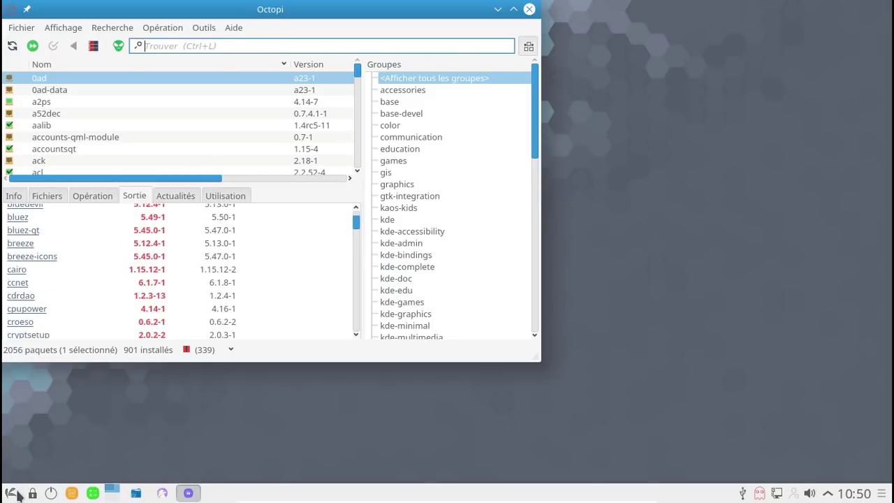
{"action": "left_click", "coordinate": [14, 493]}
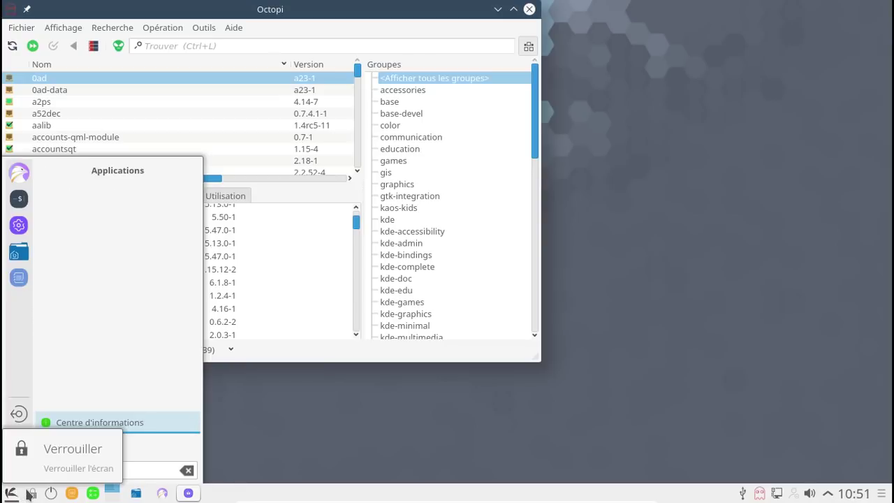
{"action": "key", "text": "Return"}
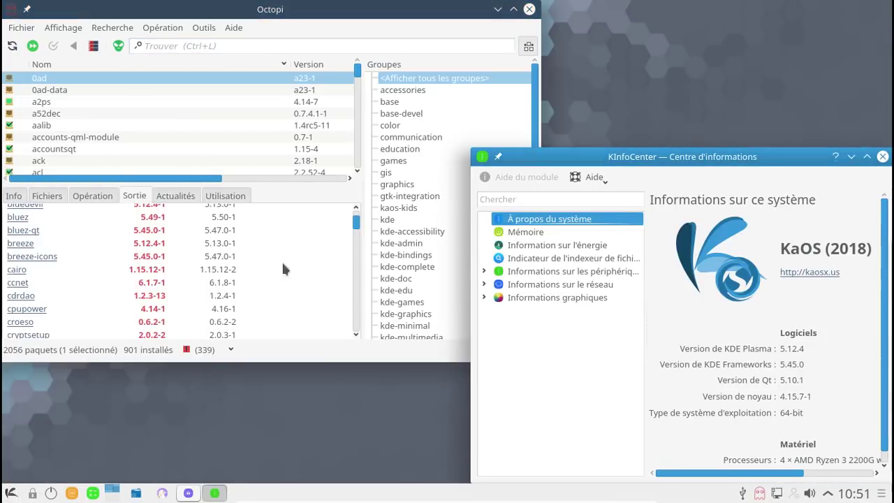
{"action": "left_click_drag", "start_coordinate": [636, 158], "coordinate": [372, 53]}
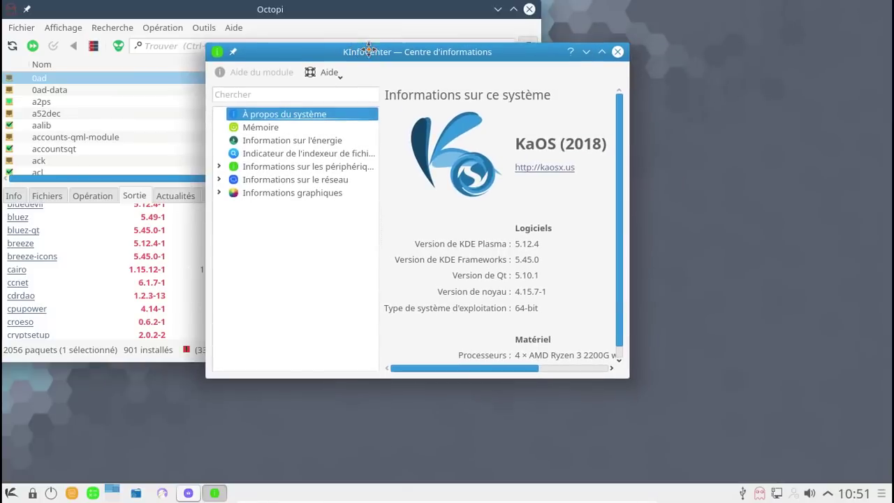
{"action": "left_click_drag", "start_coordinate": [628, 377], "coordinate": [784, 432]}
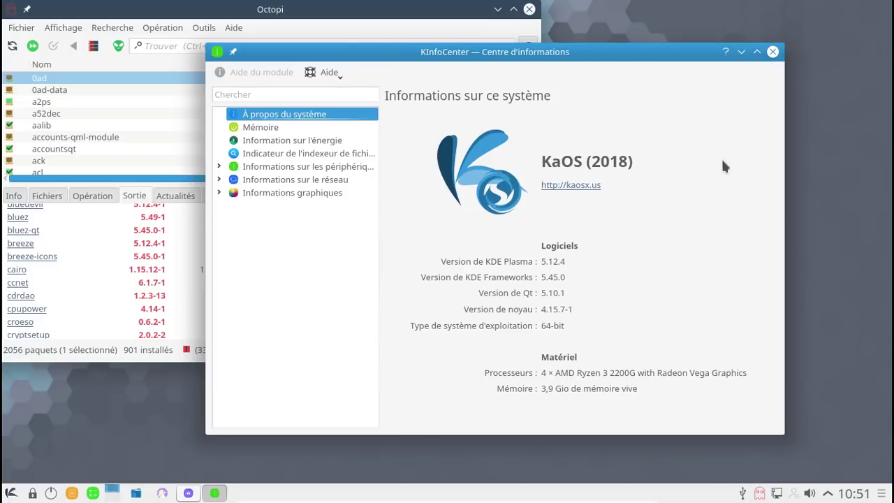
Close the system information window and start the full system upgrade in a terminal with the admin password.
{"action": "left_click", "coordinate": [771, 53]}
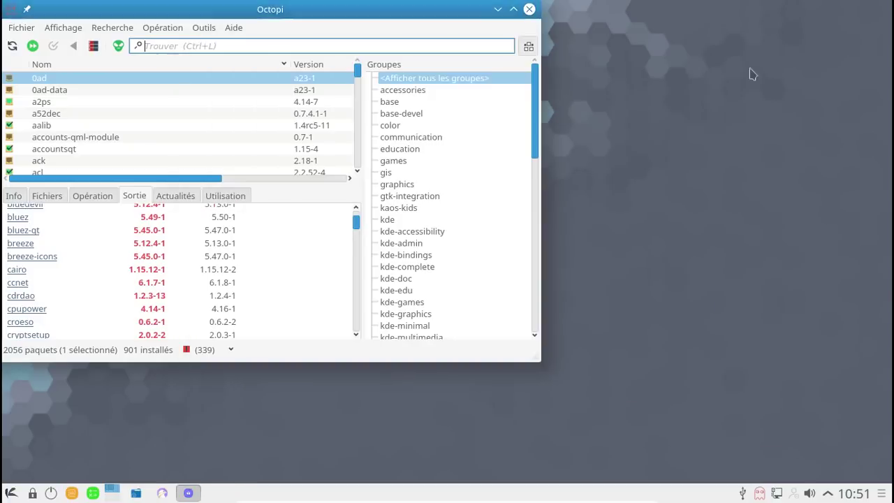
{"action": "left_click_drag", "start_coordinate": [375, 9], "coordinate": [554, 26]}
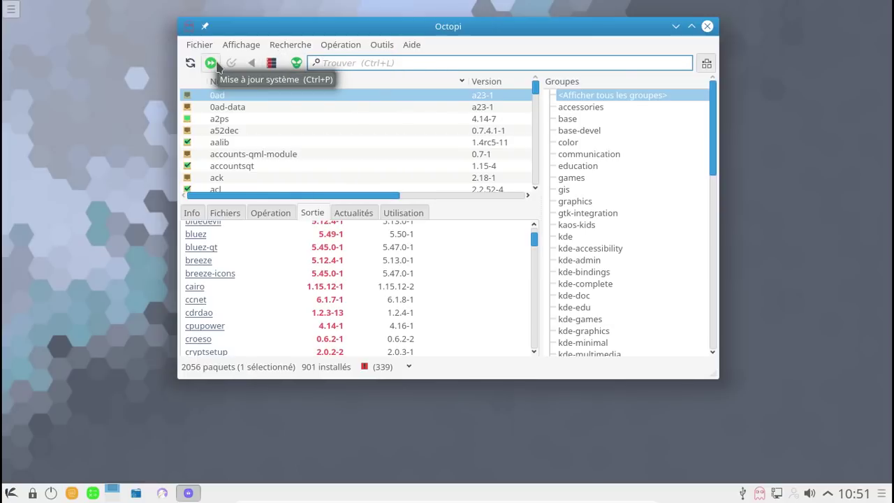
{"action": "left_click", "coordinate": [217, 63]}
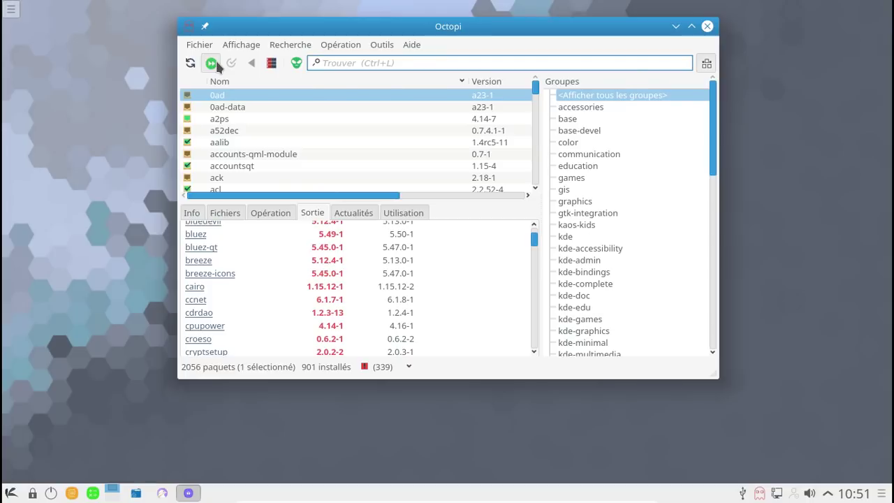
{"action": "left_click", "coordinate": [527, 178]}
{"action": "type", "text": "*********"}
{"action": "key", "text": "Return"}
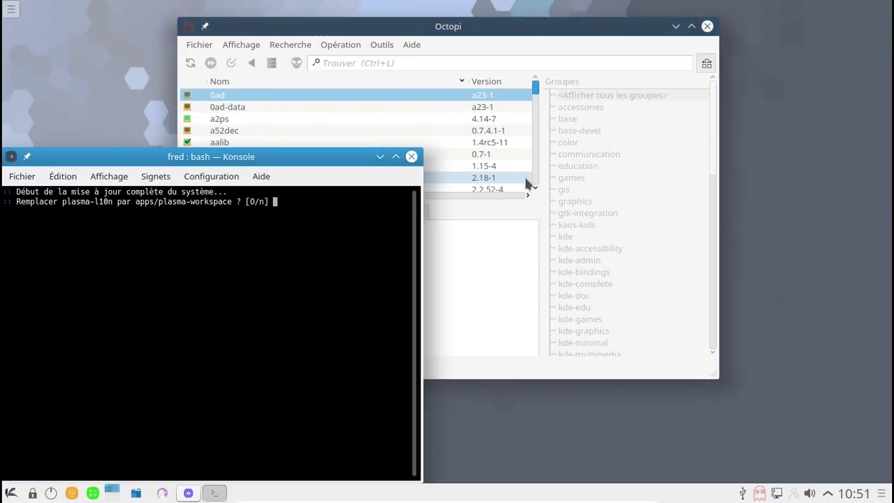
Accept replacing plasma-l10n and the installation, then close Konsole and Octopi once finished.
{"action": "left_click_drag", "start_coordinate": [289, 156], "coordinate": [421, 118]}
{"action": "key", "text": "Return"}
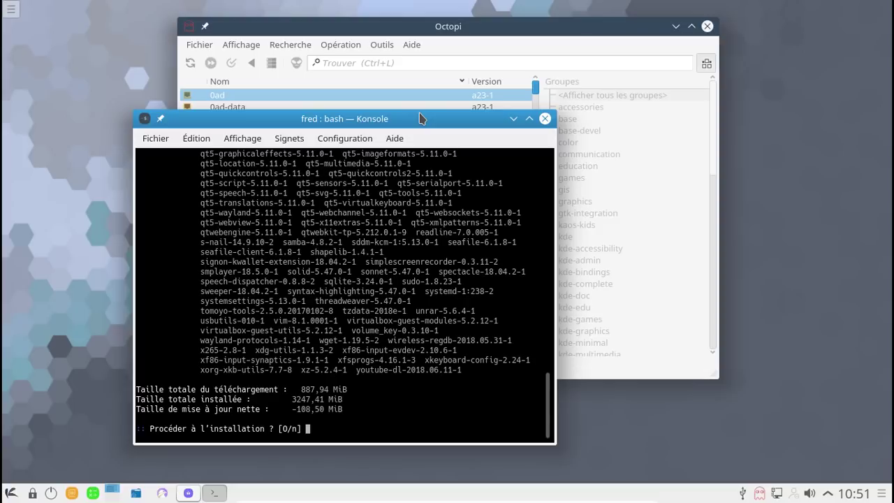
{"action": "key", "text": "Return"}
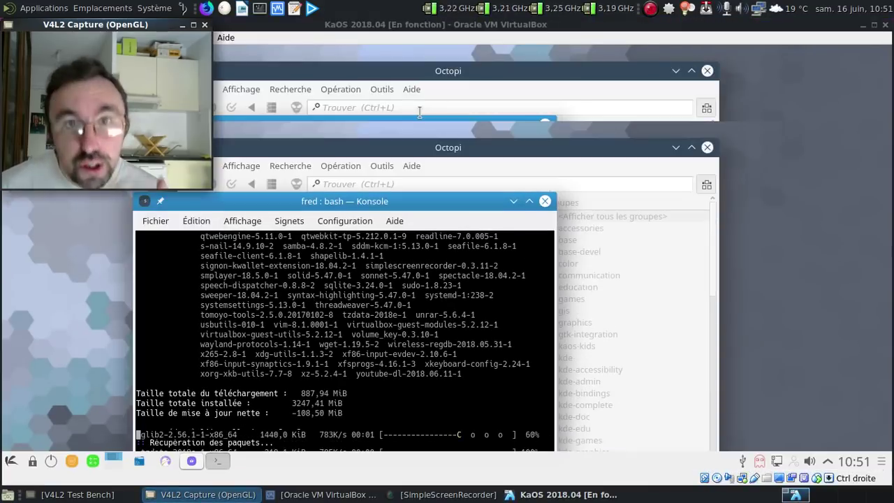
{"action": "left_click", "coordinate": [655, 14]}
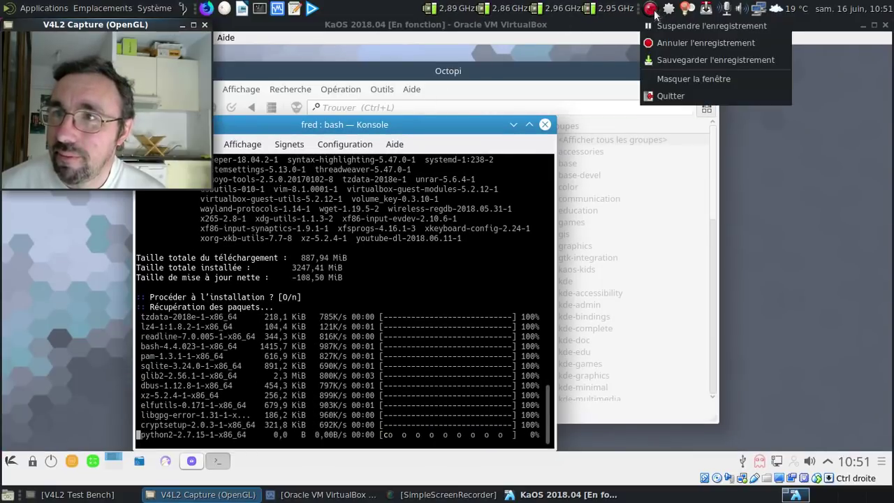
{"action": "left_click", "coordinate": [678, 59]}
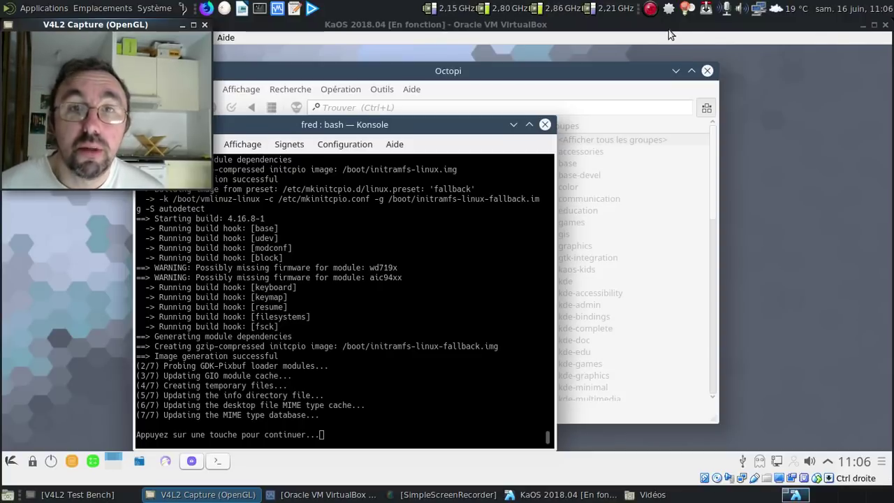
{"action": "left_click", "coordinate": [473, 147]}
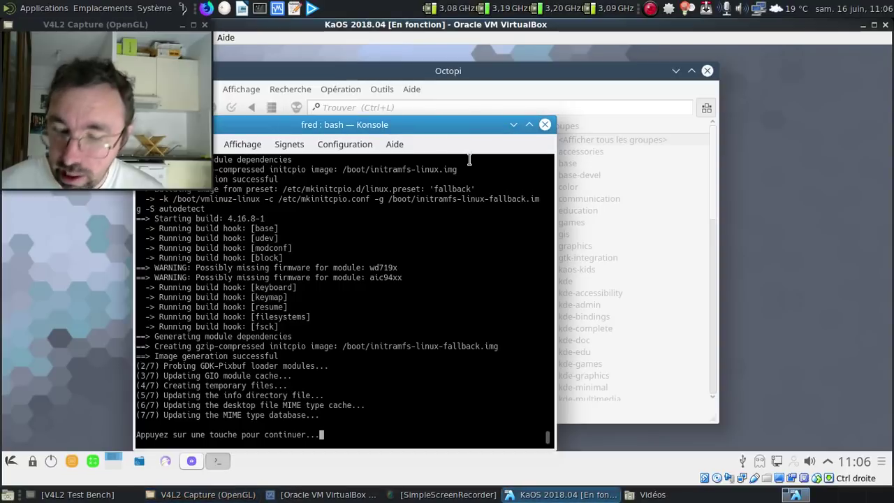
{"action": "key", "text": "Return"}
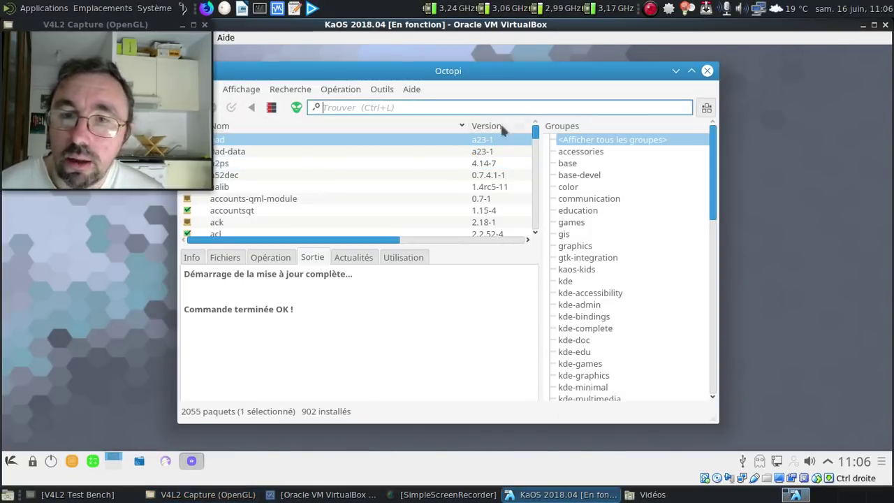
{"action": "left_click", "coordinate": [707, 72]}
Switch the VM to full screen and restart KaOS, booting the default GRUB entry.
{"action": "key", "text": "ctrl+f"}
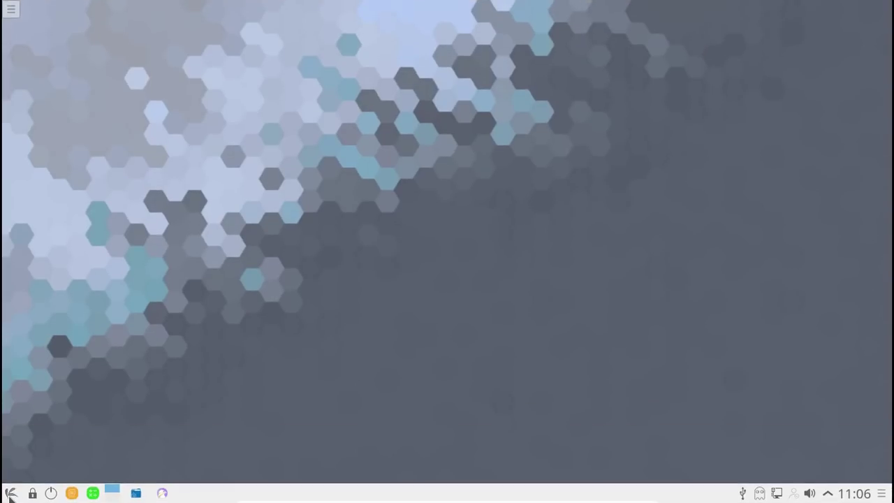
{"action": "left_click", "coordinate": [10, 493]}
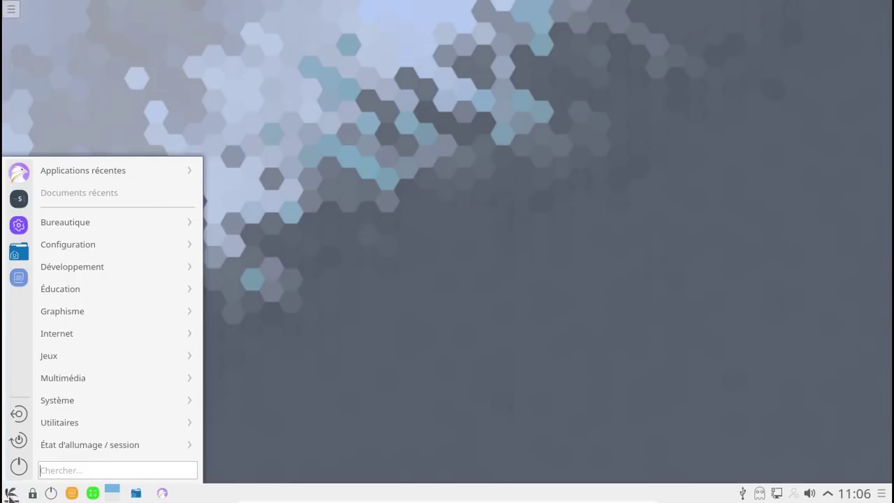
{"action": "left_click", "coordinate": [19, 447]}
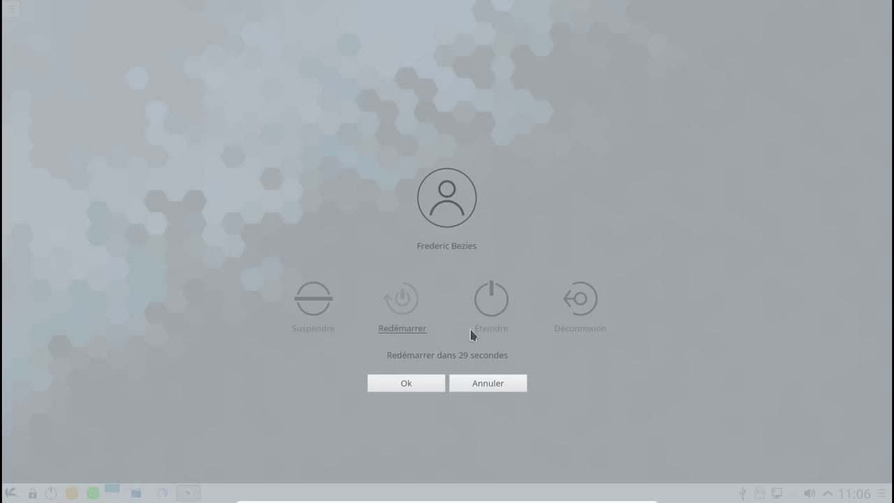
{"action": "left_click", "coordinate": [411, 305]}
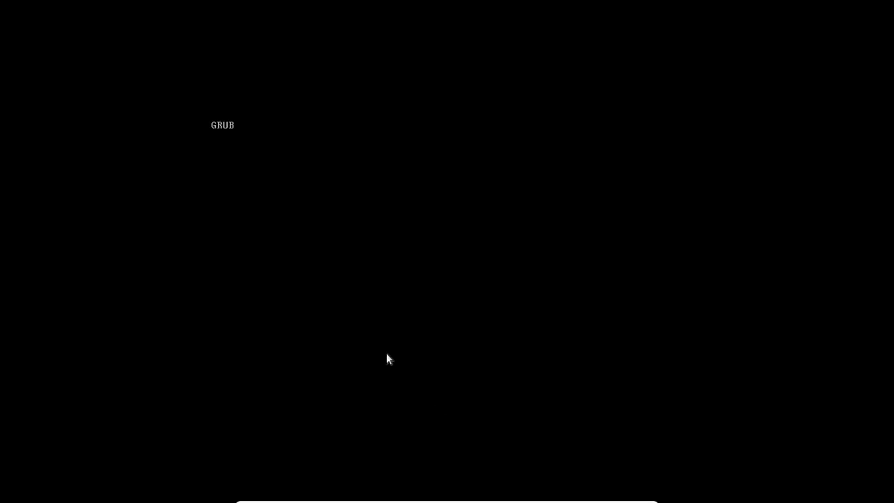
{"action": "key", "text": "Return"}
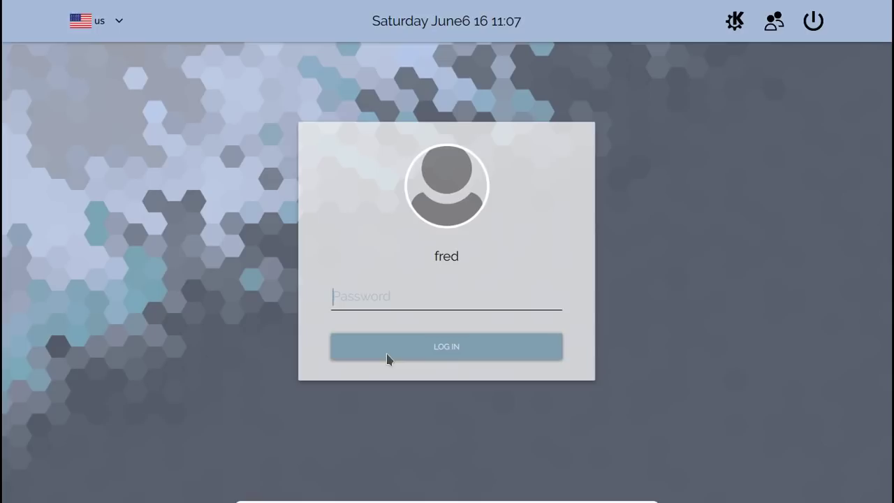
Enter the account password at the login screen with the fr layout and log in.
{"action": "type", "text": "********"}
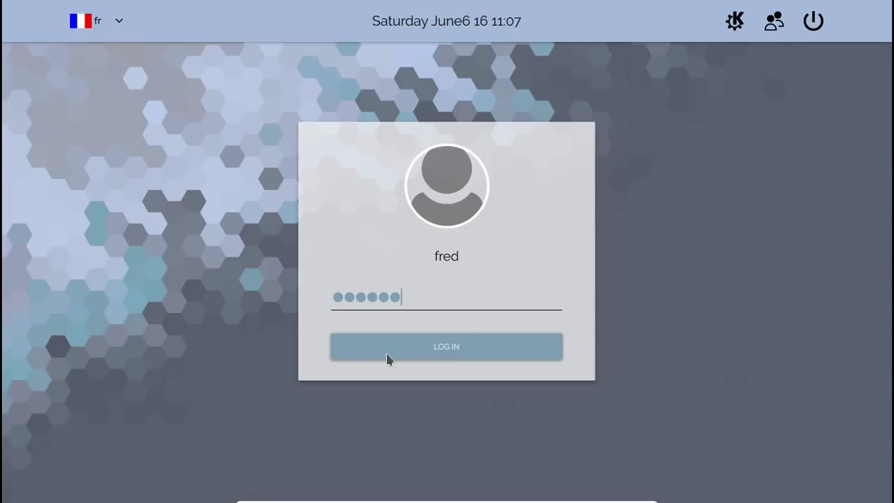
{"action": "key", "text": "Return"}
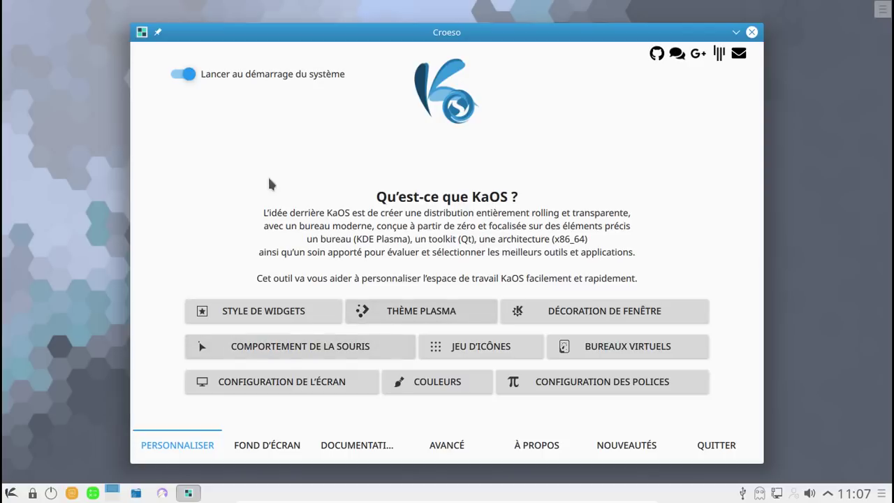
Move the Croeso window up-left and open its FOND D'ÉCRAN wallpaper browser.
{"action": "left_click_drag", "start_coordinate": [371, 37], "coordinate": [341, 21]}
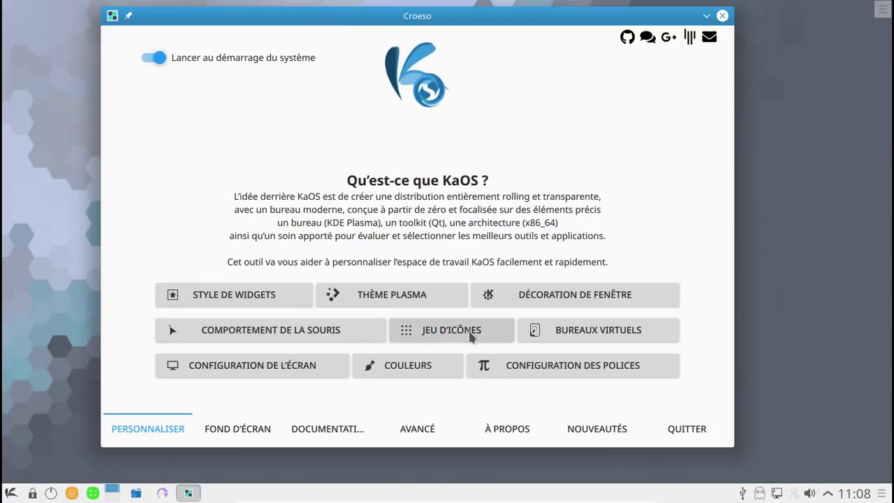
{"action": "left_click", "coordinate": [251, 429]}
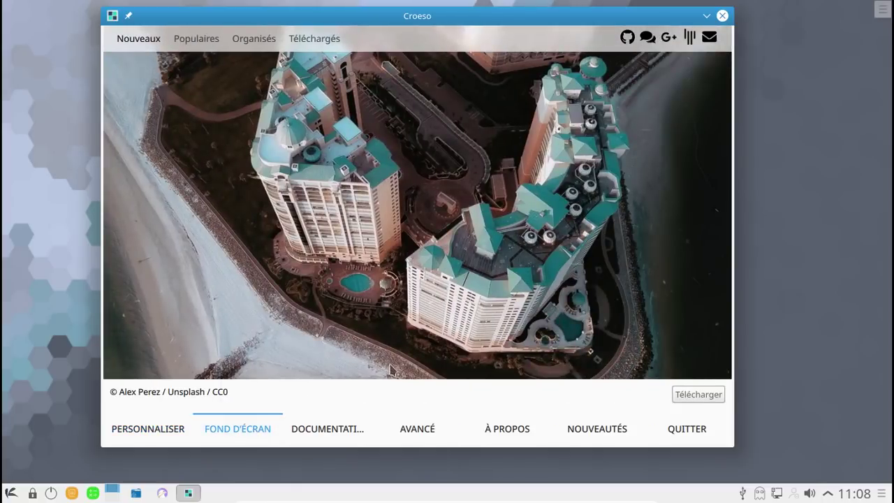
{"action": "left_click_drag", "start_coordinate": [539, 308], "coordinate": [447, 294]}
Browse the Populaires, Organisés, Téléchargés and Nouveaux wallpapers, then open the KCP guide from DOCUMENTATION.
{"action": "left_click", "coordinate": [184, 40]}
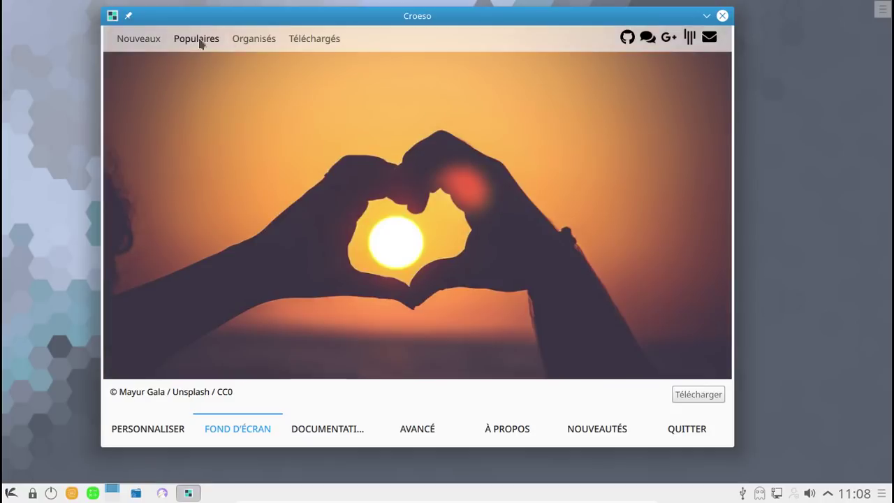
{"action": "left_click", "coordinate": [254, 38]}
{"action": "left_click", "coordinate": [316, 40]}
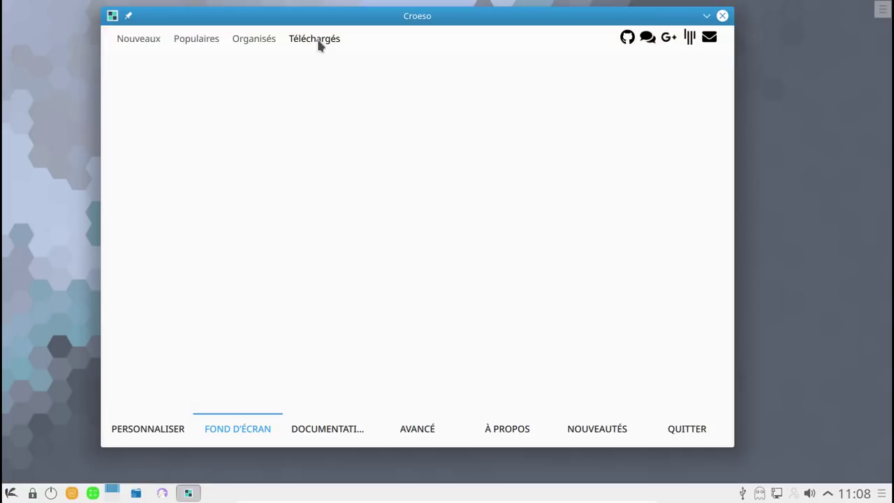
{"action": "left_click", "coordinate": [241, 42]}
{"action": "left_click", "coordinate": [187, 40]}
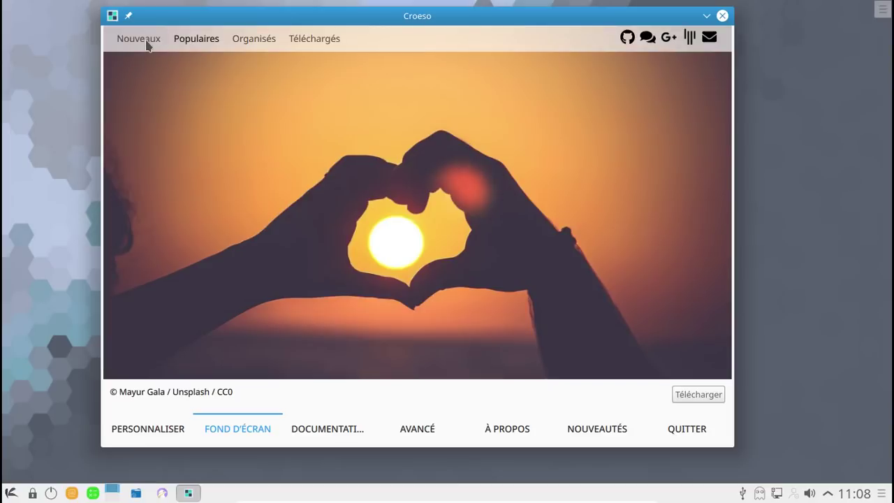
{"action": "left_click", "coordinate": [146, 41]}
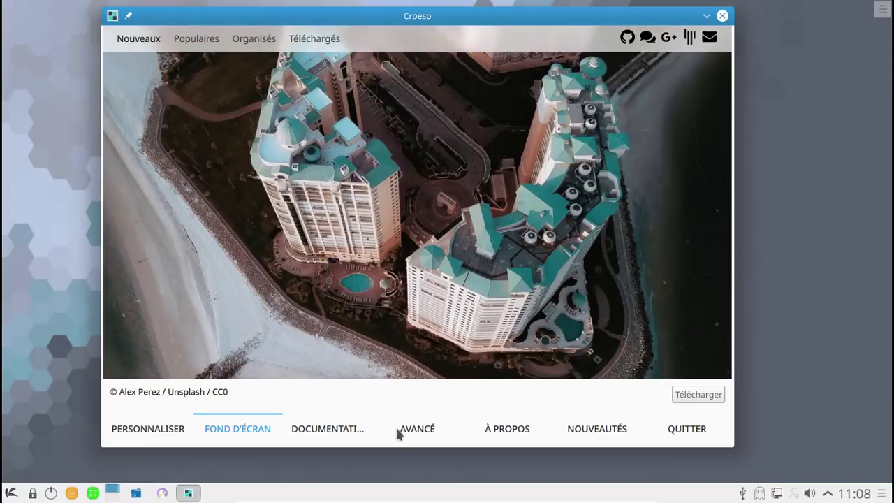
{"action": "left_click", "coordinate": [349, 431]}
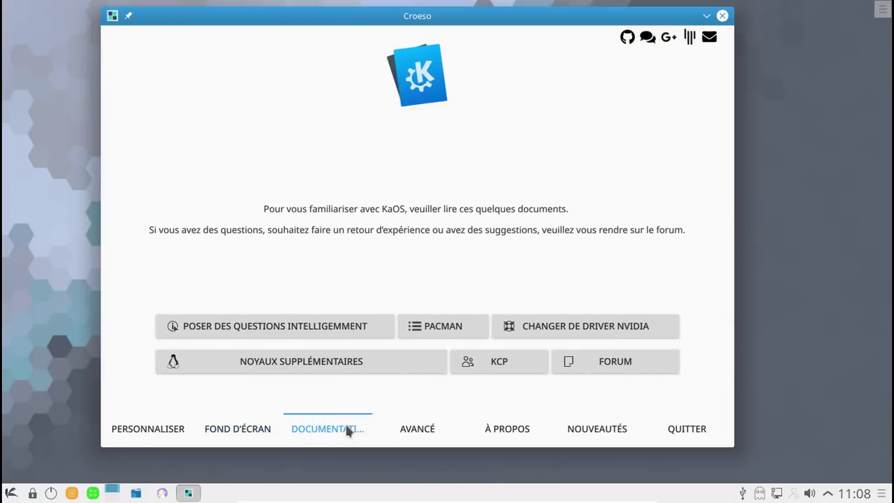
{"action": "left_click", "coordinate": [515, 361]}
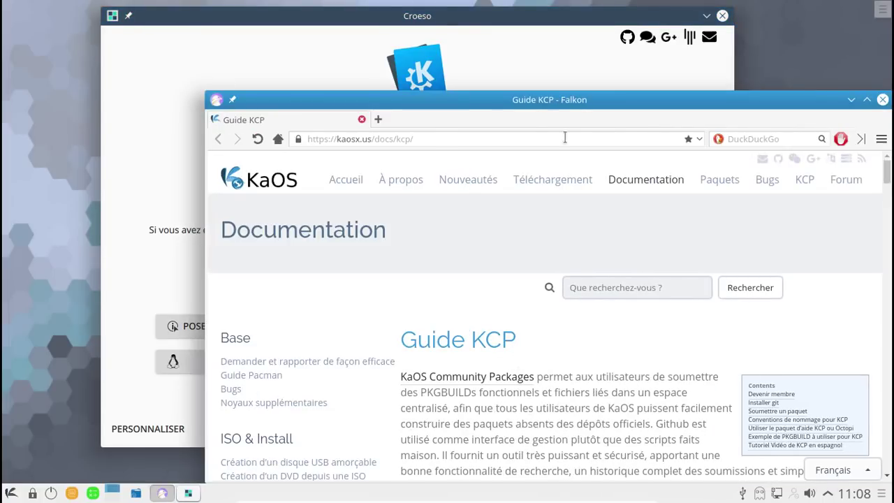
Maximize Falkon, skim the top of the Guide KCP, then restore the window size.
{"action": "double_click", "coordinate": [549, 100]}
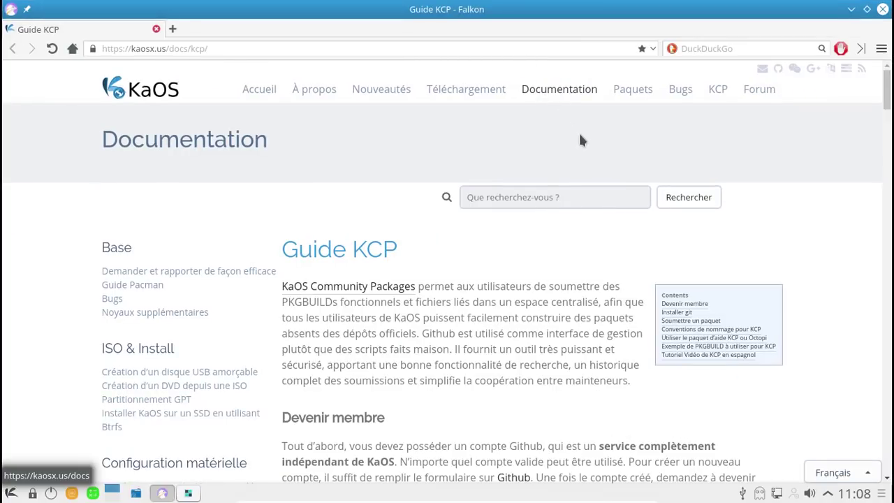
{"action": "scroll", "coordinate": [598, 350], "scroll_direction": "down", "scroll_amount": 2}
{"action": "scroll", "coordinate": [598, 349], "scroll_direction": "down", "scroll_amount": 3}
{"action": "scroll", "coordinate": [598, 350], "scroll_direction": "up", "scroll_amount": 3}
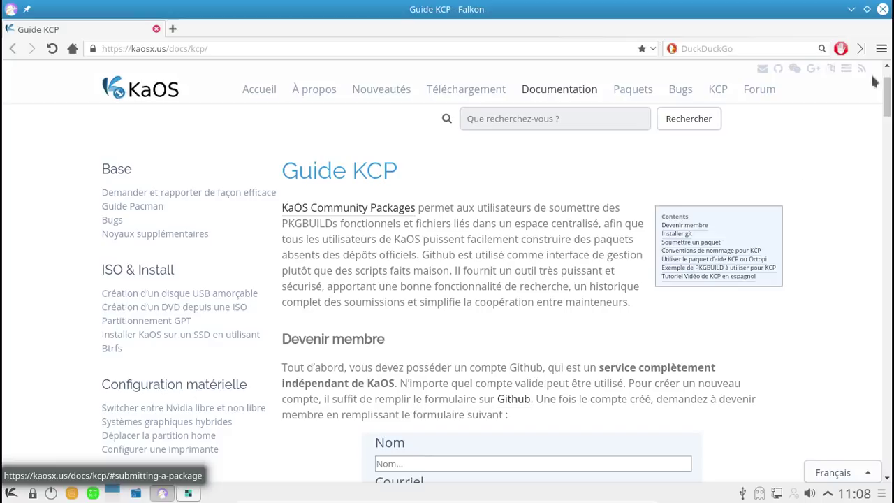
{"action": "left_click", "coordinate": [866, 9]}
{"action": "scroll", "coordinate": [692, 231], "scroll_direction": "down", "scroll_amount": 1}
{"action": "left_click_drag", "start_coordinate": [655, 105], "coordinate": [592, 48]}
Scroll down the Guide KCP to the section on installing the kcp helper with pacman.
{"action": "scroll", "coordinate": [659, 190], "scroll_direction": "down", "scroll_amount": 15}
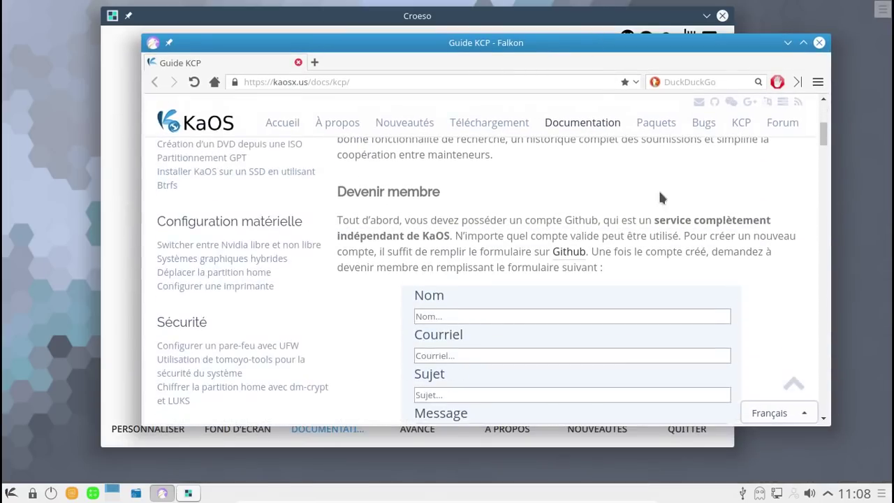
{"action": "scroll", "coordinate": [661, 197], "scroll_direction": "down", "scroll_amount": 2}
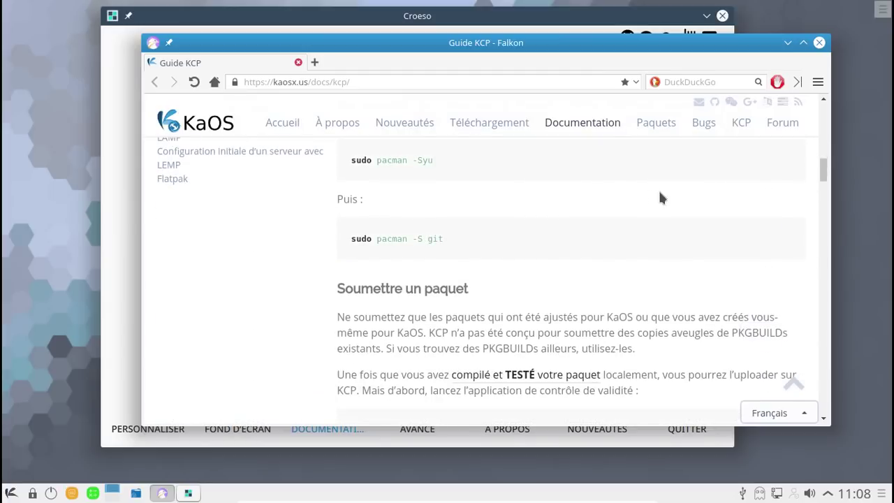
{"action": "scroll", "coordinate": [660, 195], "scroll_direction": "down", "scroll_amount": 8}
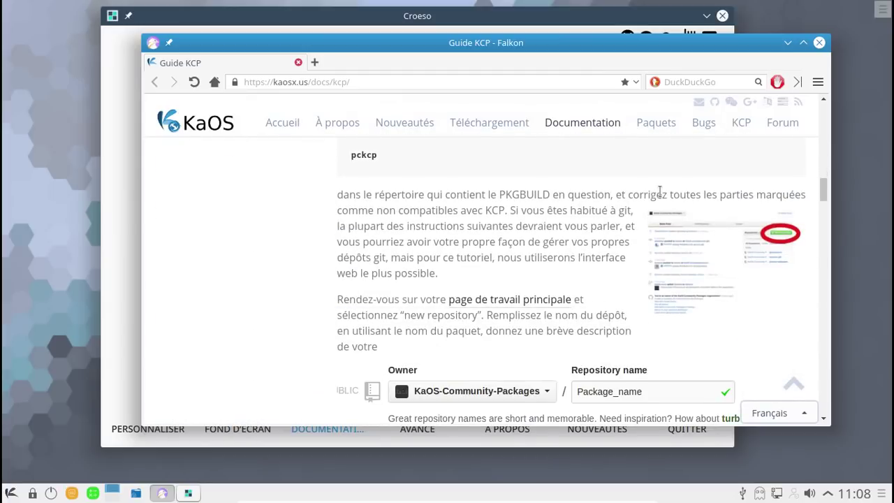
{"action": "scroll", "coordinate": [659, 190], "scroll_direction": "down", "scroll_amount": 10}
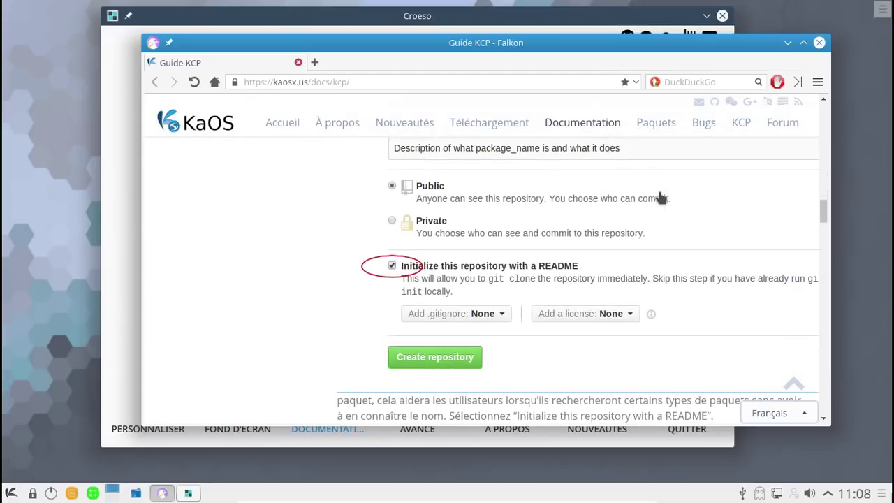
{"action": "scroll", "coordinate": [659, 198], "scroll_direction": "down", "scroll_amount": 10}
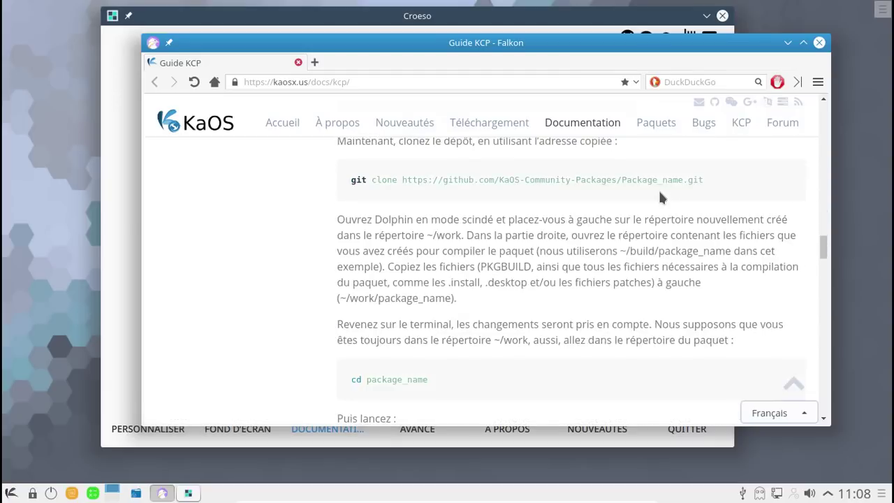
{"action": "scroll", "coordinate": [660, 198], "scroll_direction": "down", "scroll_amount": 10}
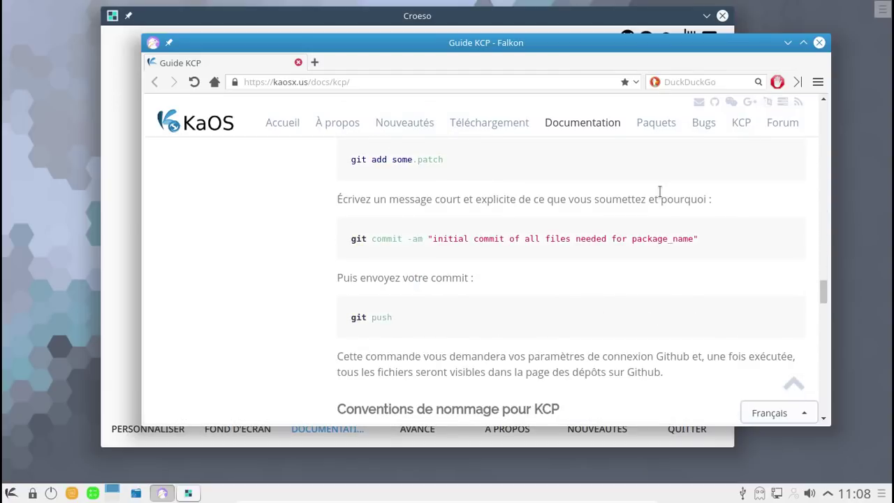
{"action": "scroll", "coordinate": [659, 189], "scroll_direction": "down", "scroll_amount": 5}
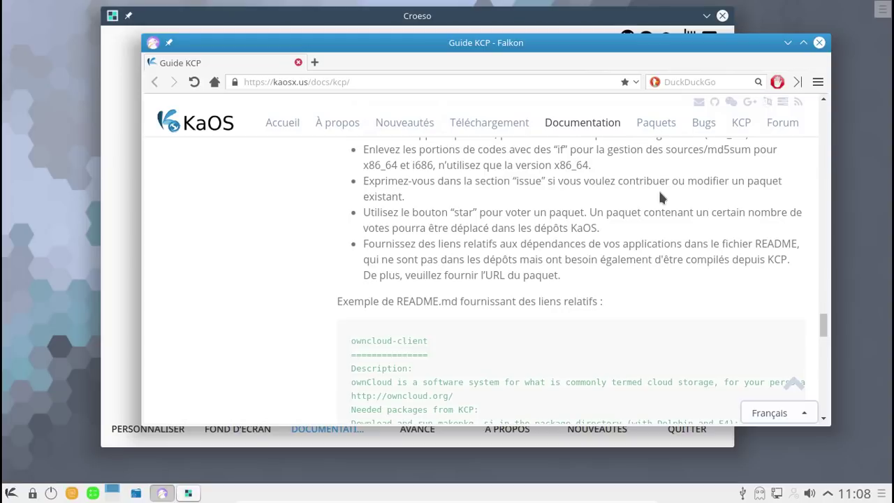
{"action": "scroll", "coordinate": [659, 195], "scroll_direction": "down", "scroll_amount": 6}
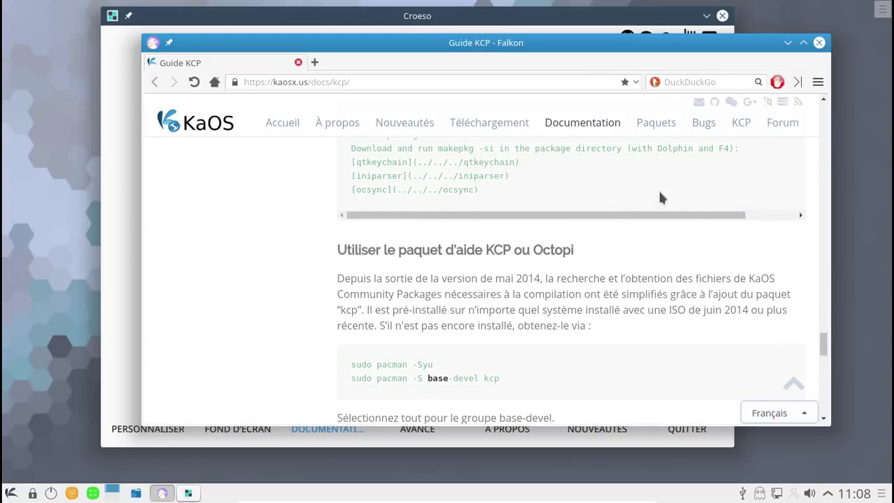
{"action": "scroll", "coordinate": [660, 195], "scroll_direction": "down", "scroll_amount": 3}
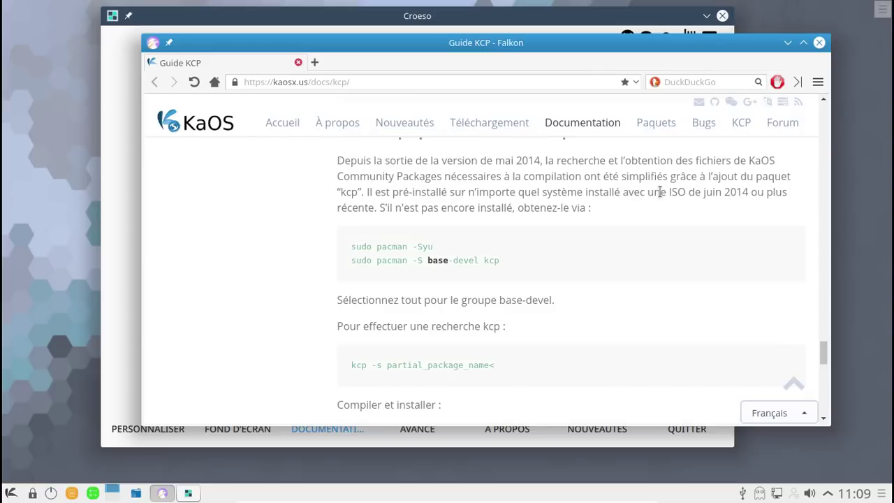
{"action": "scroll", "coordinate": [658, 190], "scroll_direction": "down", "scroll_amount": 7}
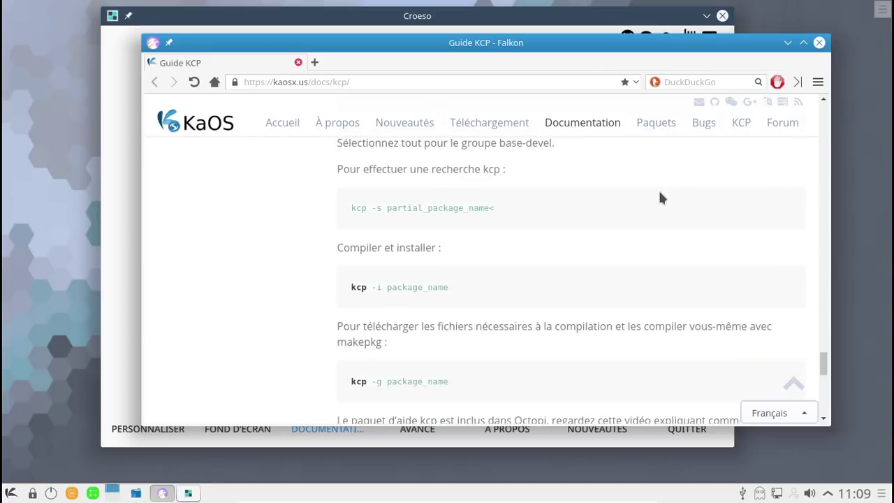
Close Falkon, view Croeso's Avancé, À propos, Nouveautés and Personnaliser pages, then close Croeso.
{"action": "left_click", "coordinate": [819, 43]}
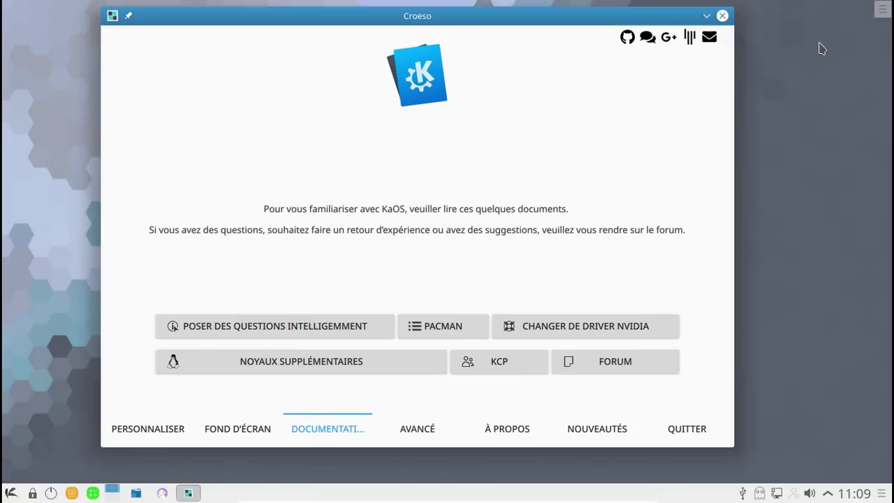
{"action": "left_click", "coordinate": [427, 427]}
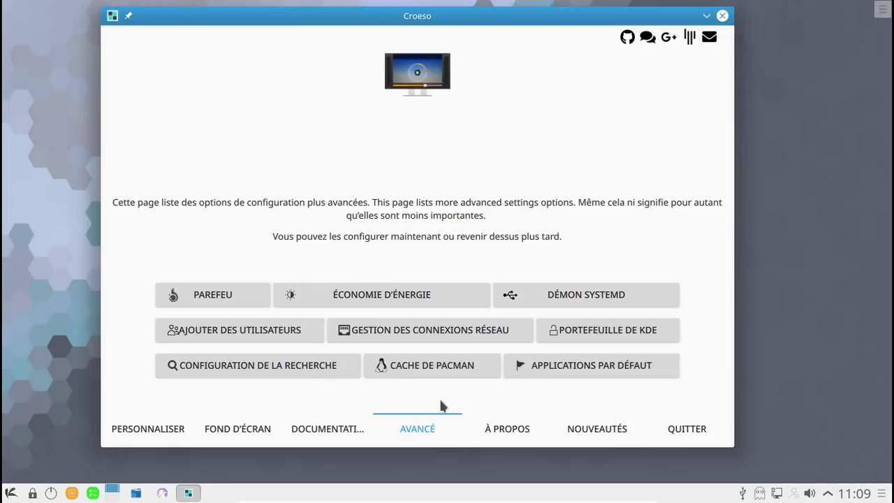
{"action": "left_click", "coordinate": [516, 431]}
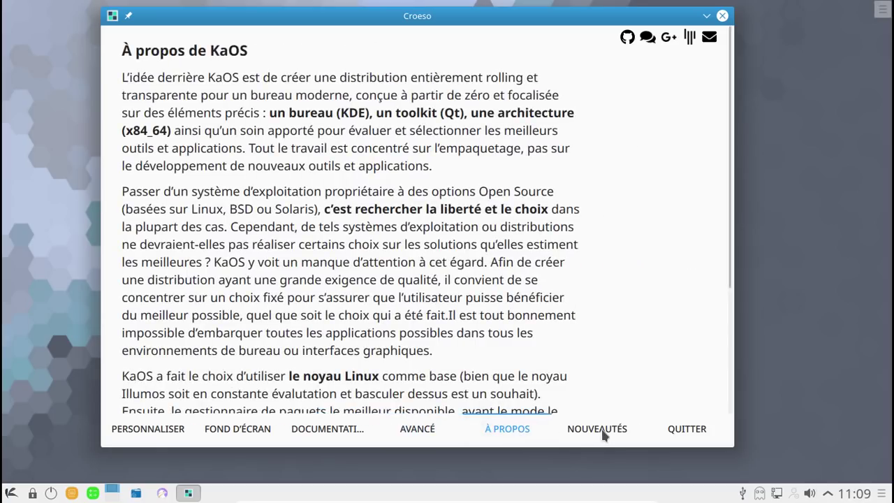
{"action": "left_click", "coordinate": [600, 428]}
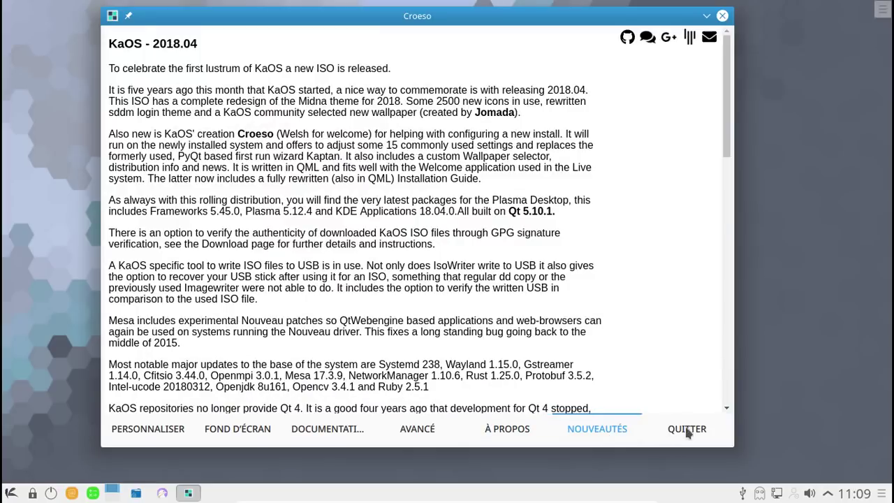
{"action": "left_click", "coordinate": [166, 433]}
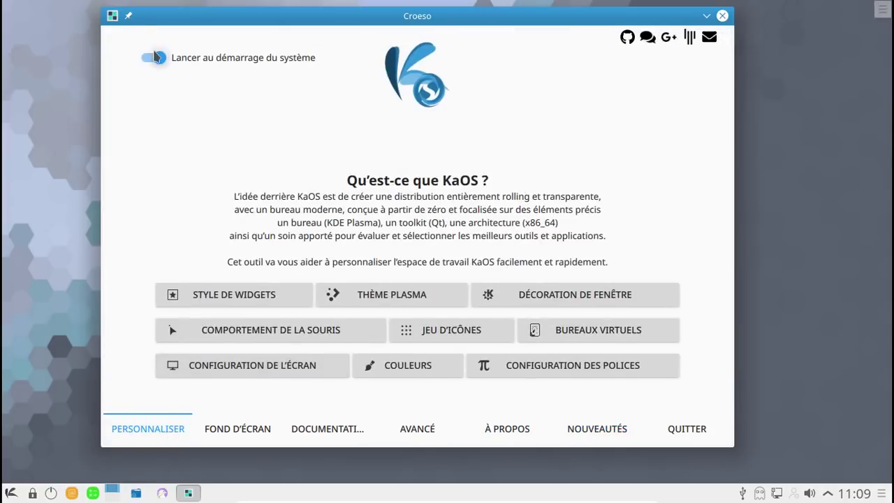
{"action": "left_click", "coordinate": [723, 17]}
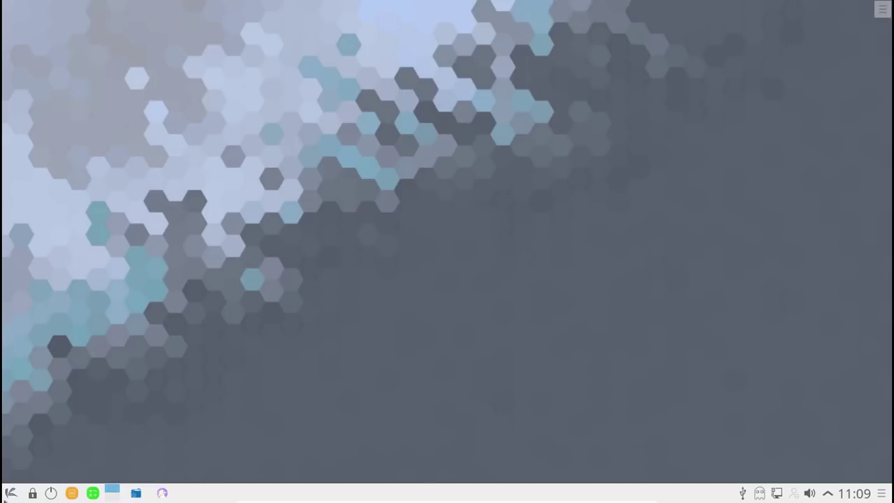
Show the launcher's Multimédia submenu listing Elisa, K3b, Kamoso, mpv Media Player and SMPlayer.
{"action": "left_click", "coordinate": [15, 493]}
{"action": "mouse_move", "coordinate": [79, 208]}
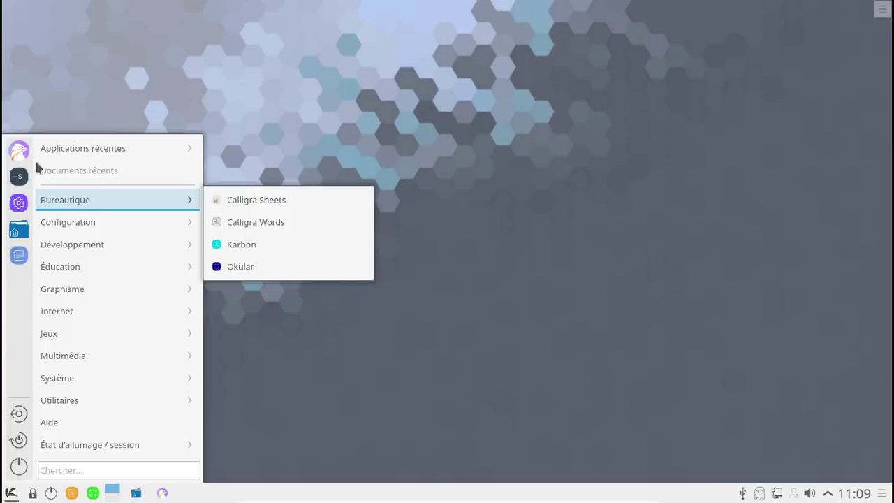
{"action": "mouse_move", "coordinate": [72, 228]}
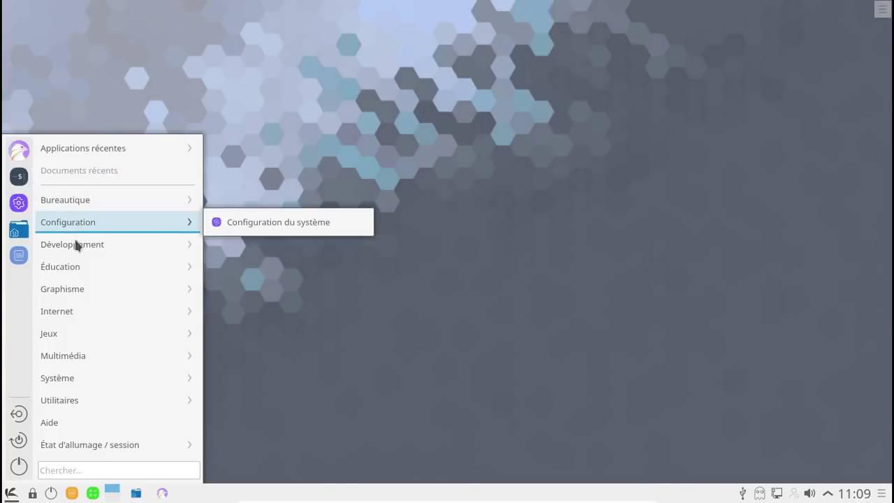
{"action": "mouse_move", "coordinate": [77, 250]}
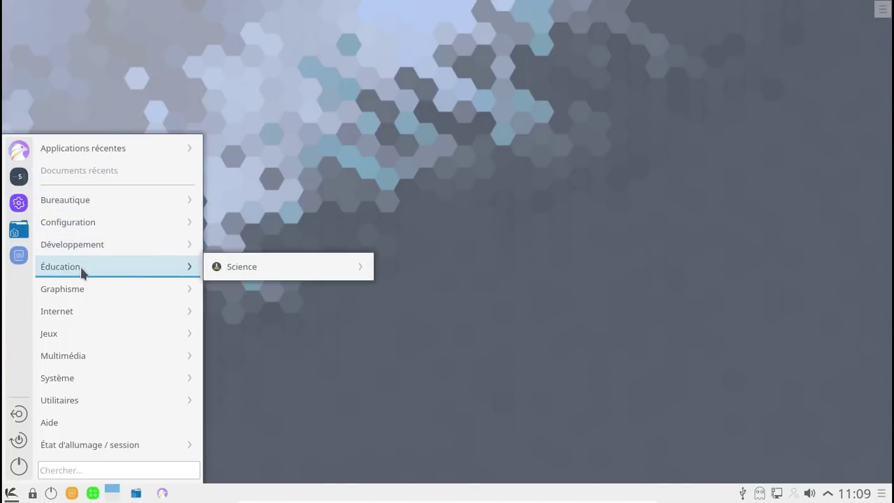
{"action": "mouse_move", "coordinate": [81, 296]}
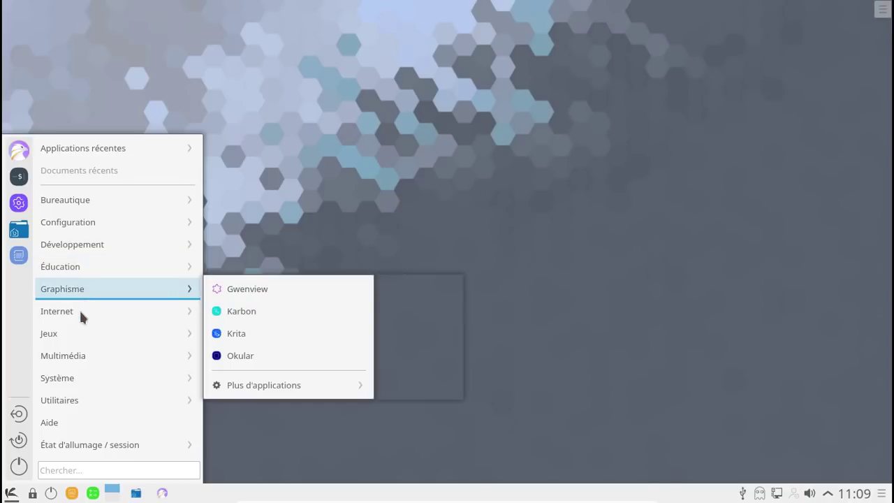
{"action": "mouse_move", "coordinate": [79, 314]}
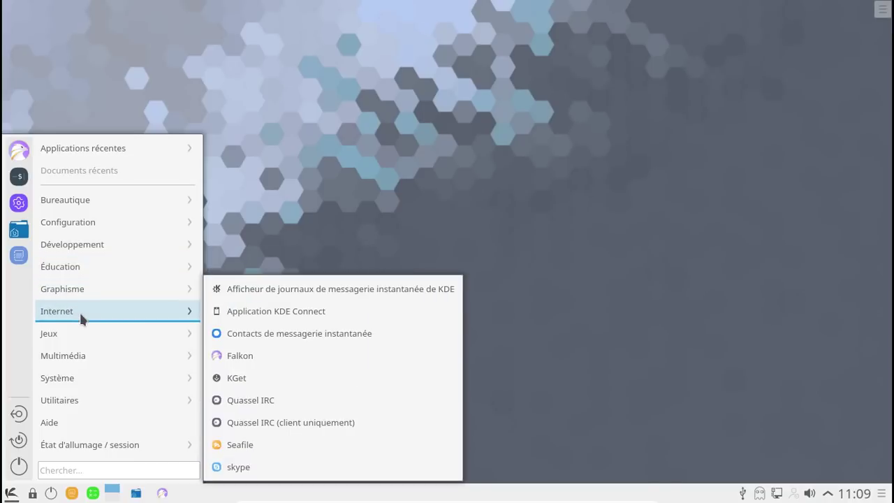
{"action": "mouse_move", "coordinate": [83, 356]}
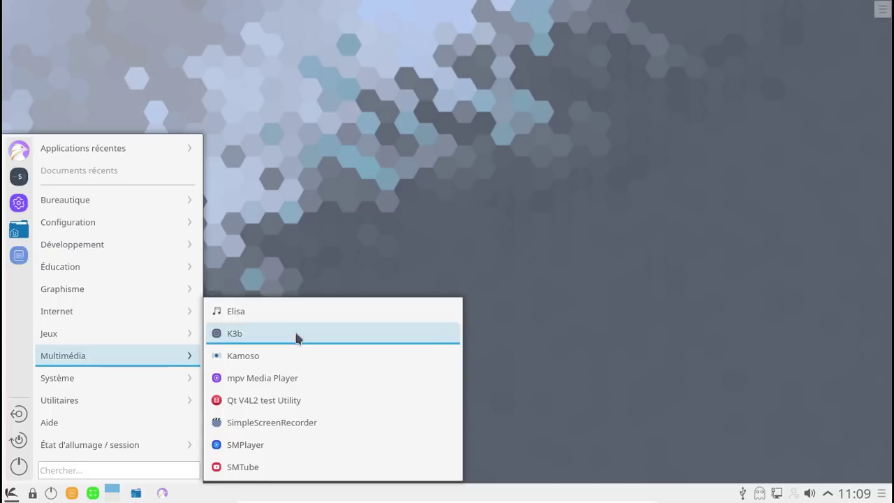
Launch Elisa, view its About page showing Version 0.1, then close the player.
{"action": "left_click", "coordinate": [275, 317]}
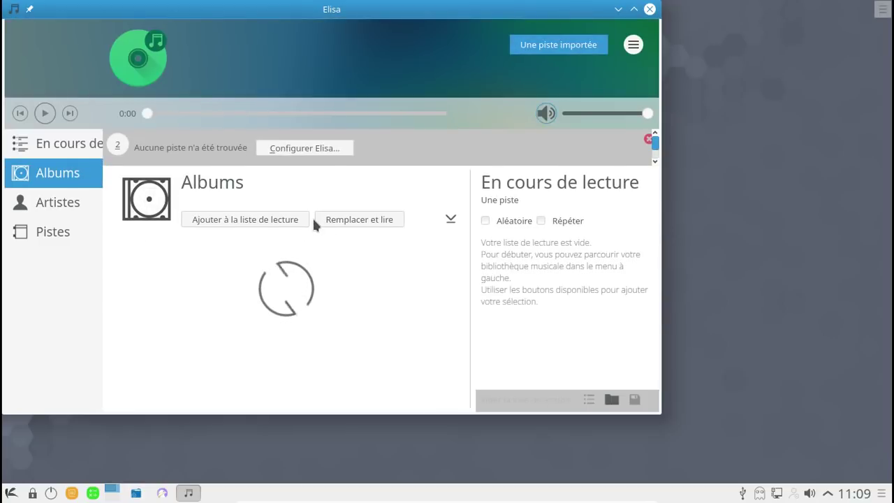
{"action": "left_click", "coordinate": [633, 45]}
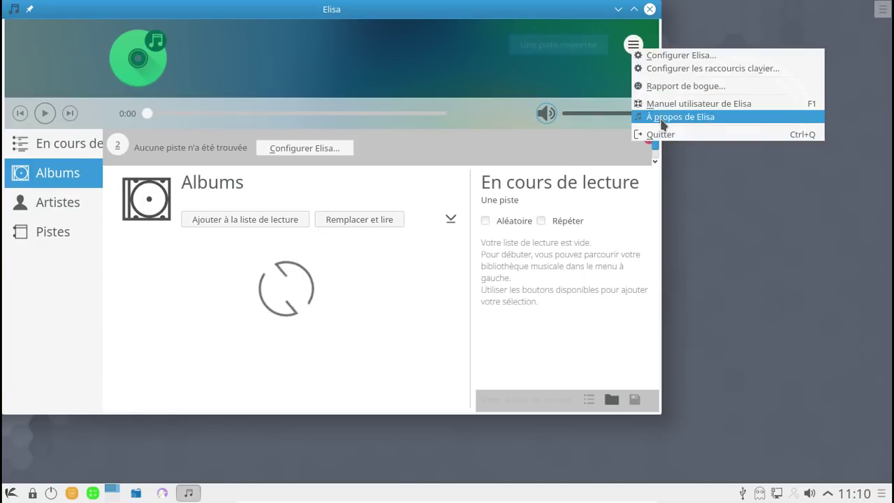
{"action": "left_click", "coordinate": [653, 117]}
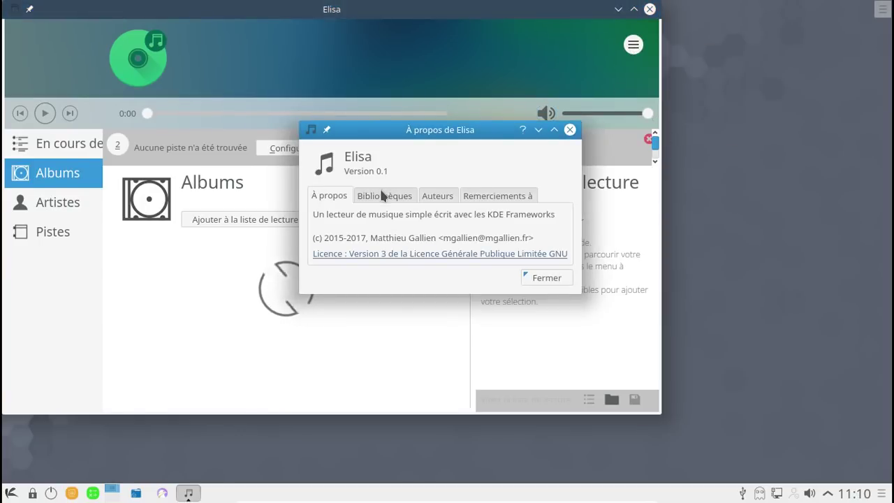
{"action": "left_click", "coordinate": [569, 131]}
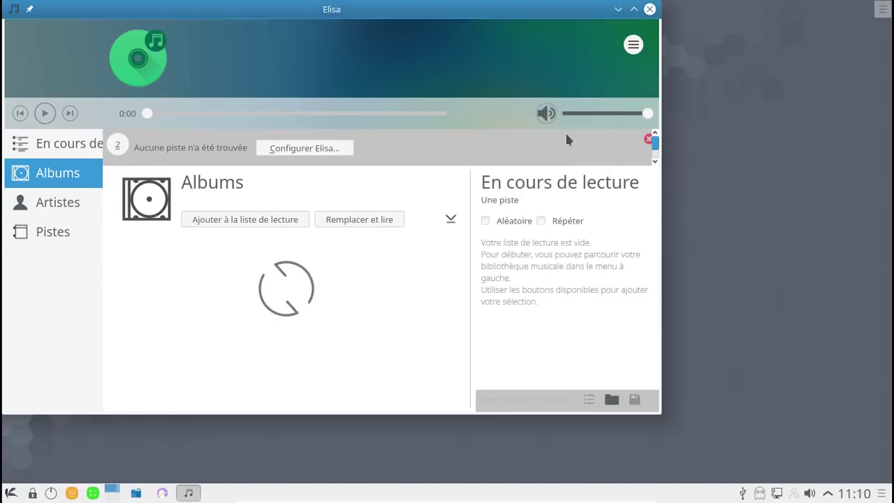
{"action": "left_click", "coordinate": [649, 10]}
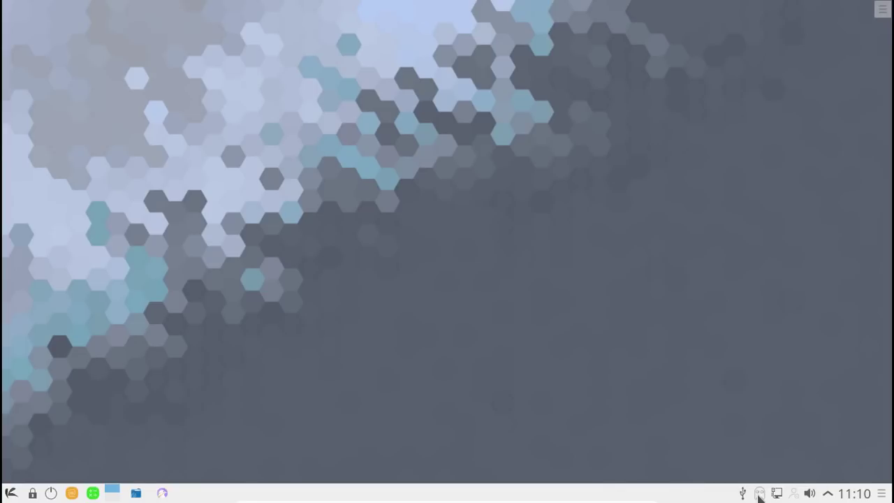
Reopen the Octopi package manager from its system tray icon.
{"action": "right_click", "coordinate": [759, 494]}
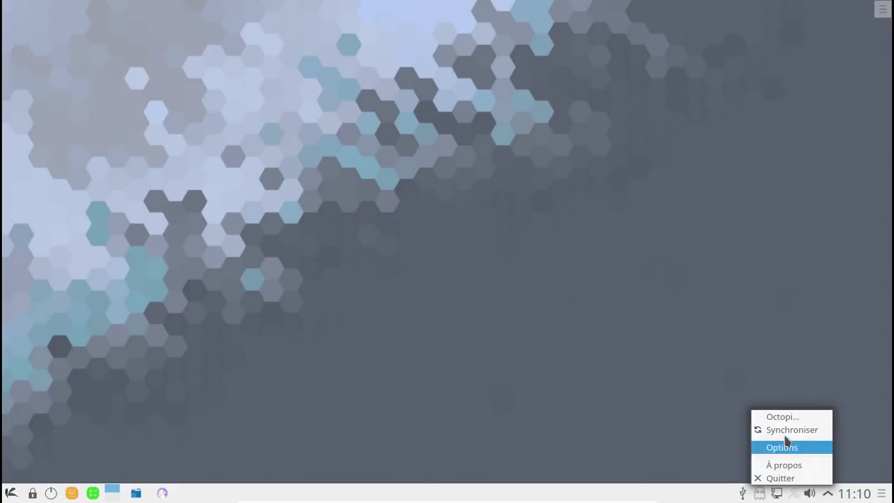
{"action": "left_click", "coordinate": [788, 419]}
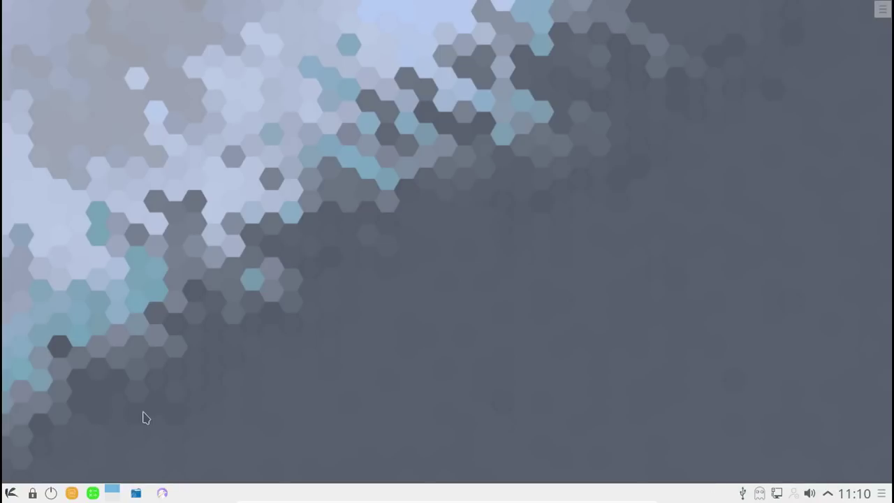
{"action": "left_click", "coordinate": [12, 493]}
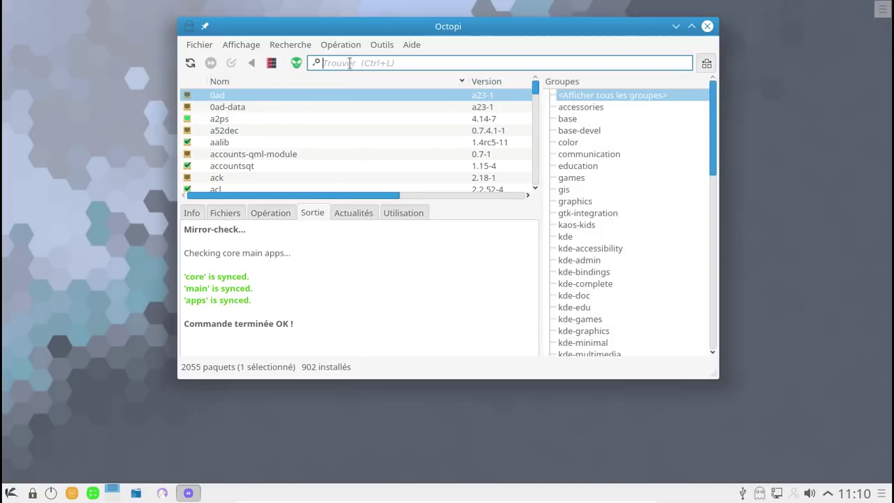
Switch the package list to AUR packages and scroll through the 373 entries.
{"action": "left_click", "coordinate": [295, 64]}
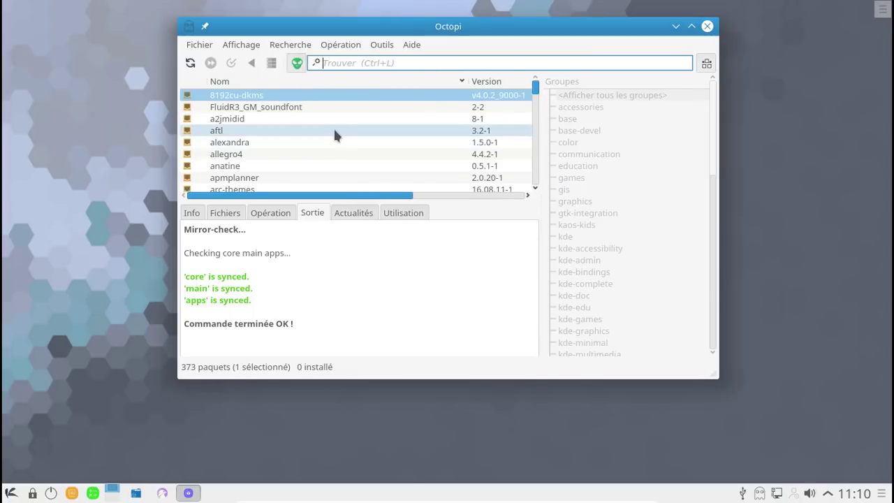
{"action": "scroll", "coordinate": [333, 137], "scroll_direction": "down", "scroll_amount": 3}
{"action": "scroll", "coordinate": [334, 131], "scroll_direction": "down", "scroll_amount": 15}
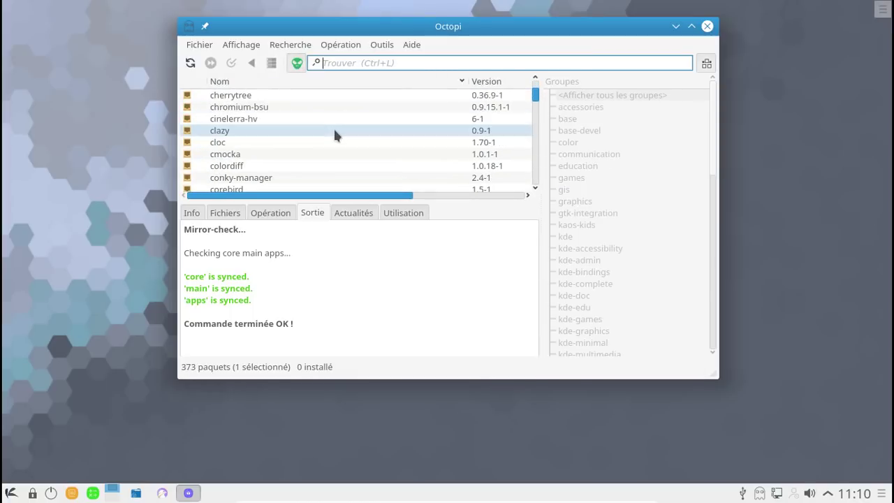
{"action": "scroll", "coordinate": [334, 135], "scroll_direction": "down", "scroll_amount": 8}
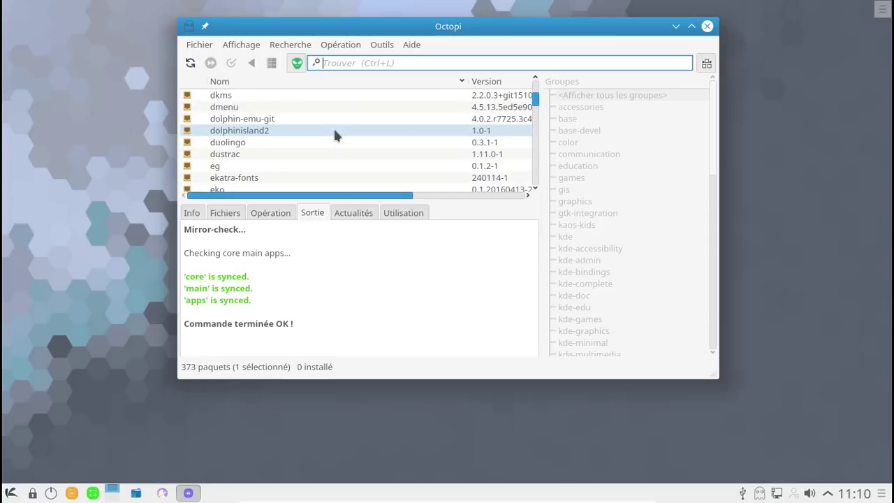
{"action": "scroll", "coordinate": [333, 134], "scroll_direction": "down", "scroll_amount": 2}
{"action": "scroll", "coordinate": [333, 135], "scroll_direction": "up", "scroll_amount": 2}
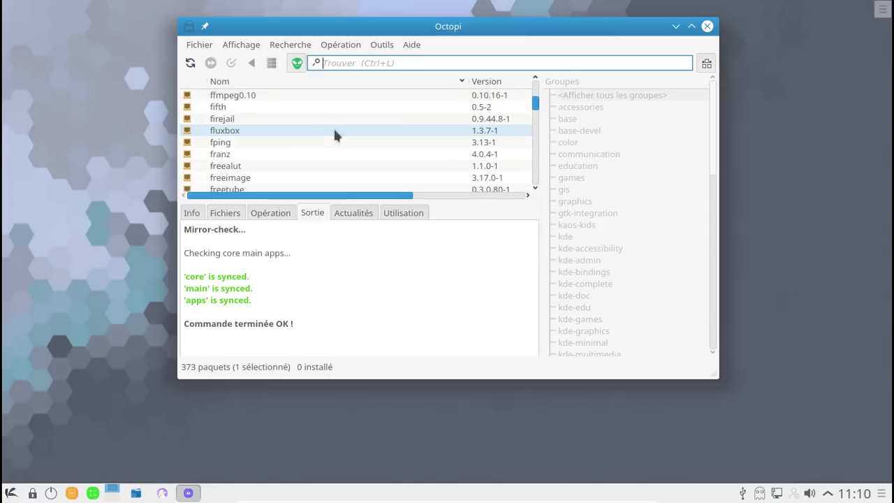
{"action": "scroll", "coordinate": [333, 135], "scroll_direction": "down", "scroll_amount": 3}
{"action": "scroll", "coordinate": [333, 135], "scroll_direction": "down", "scroll_amount": 10}
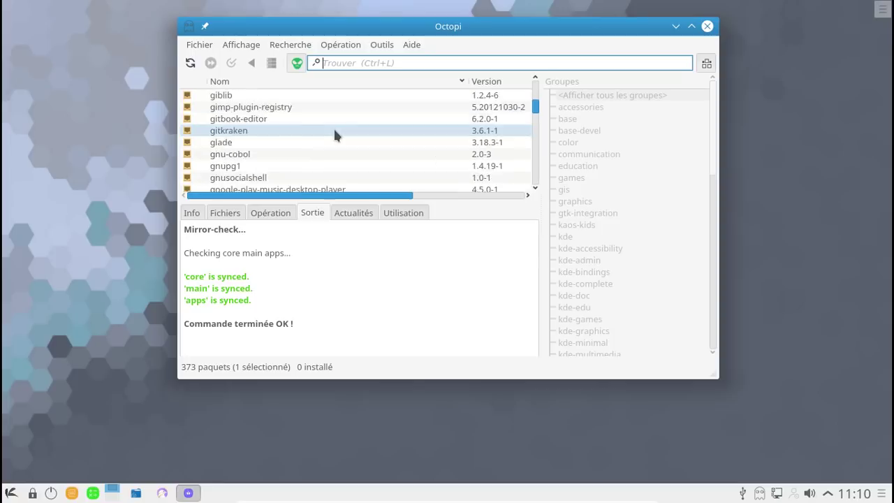
{"action": "scroll", "coordinate": [333, 134], "scroll_direction": "down", "scroll_amount": 15}
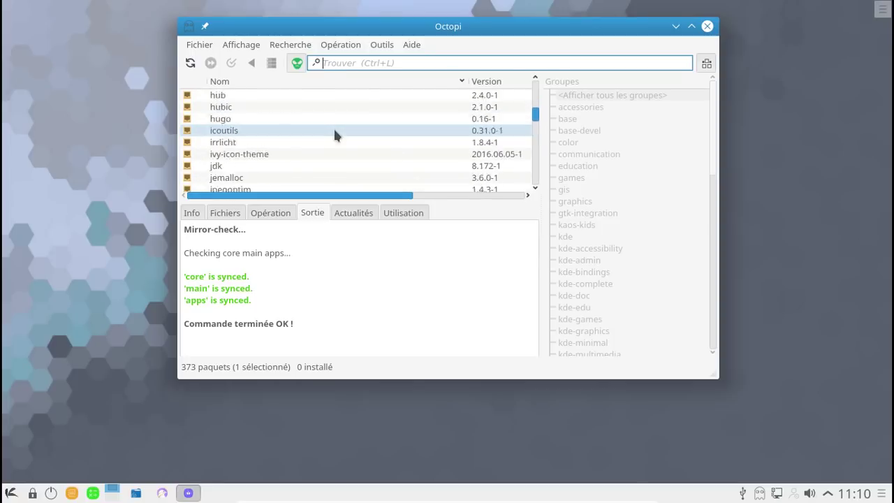
{"action": "scroll", "coordinate": [334, 134], "scroll_direction": "down", "scroll_amount": 20}
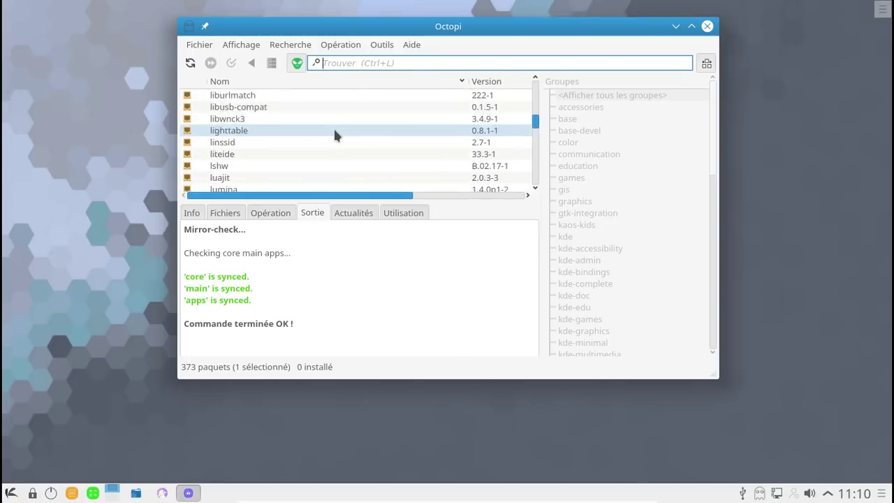
{"action": "scroll", "coordinate": [334, 135], "scroll_direction": "down", "scroll_amount": 15}
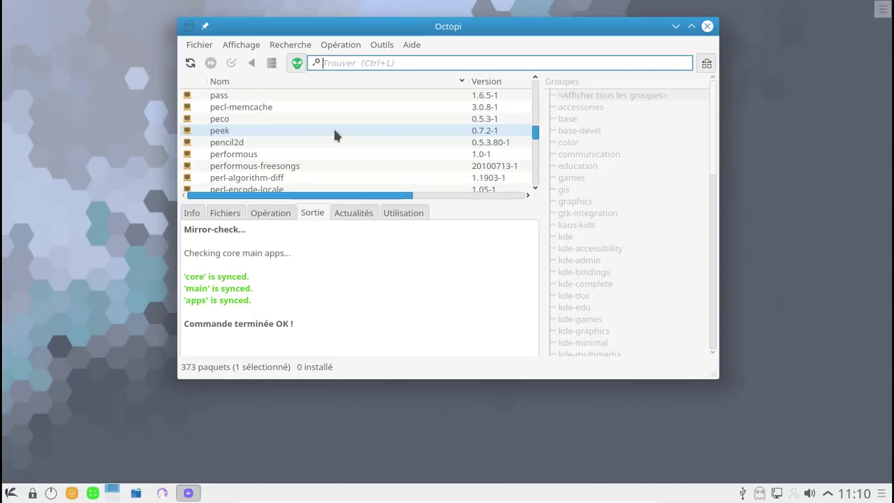
Back in the repository list, search 'libreoff' and mark libreoffice and libreoffice-fr for installation.
{"action": "left_click", "coordinate": [296, 63]}
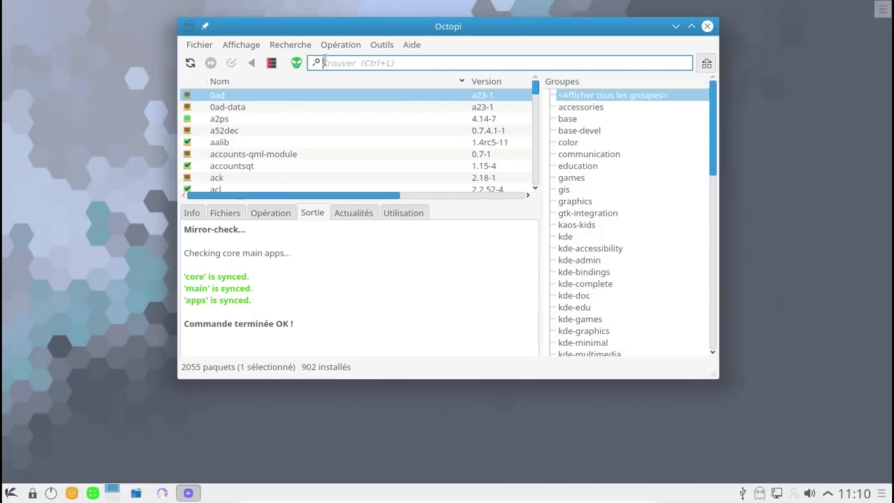
{"action": "type", "text": "libreof"}
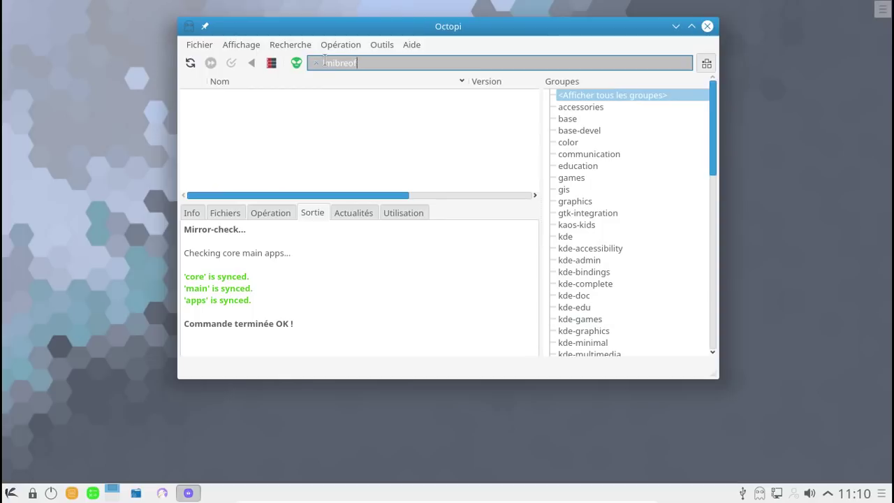
{"action": "key", "text": "BackSpace"}
{"action": "type", "text": "lib"}
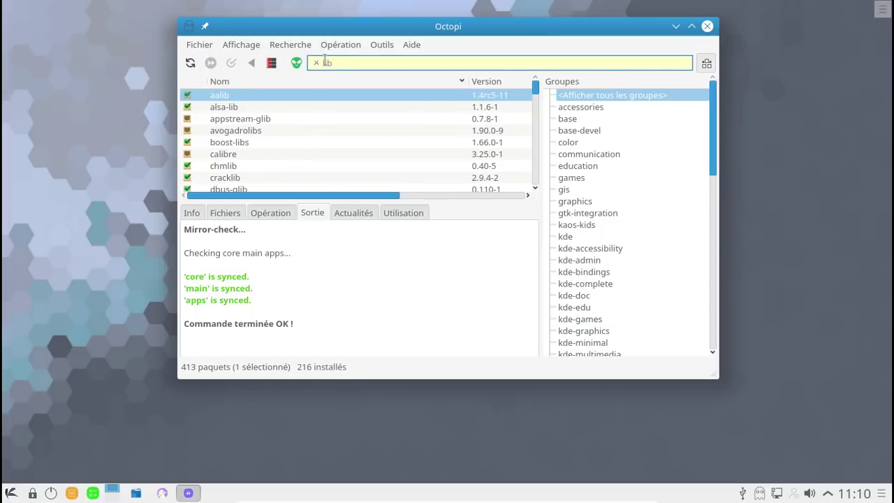
{"action": "type", "text": "reoff"}
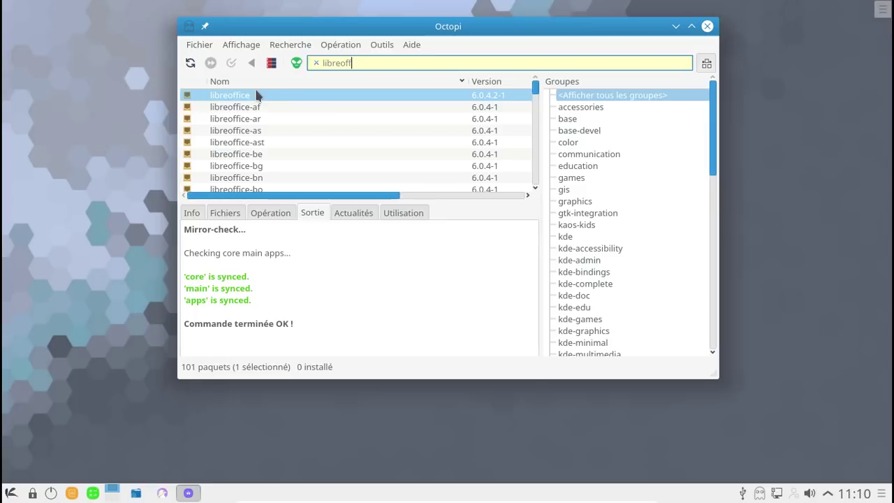
{"action": "right_click", "coordinate": [257, 93]}
{"action": "left_click", "coordinate": [273, 98]}
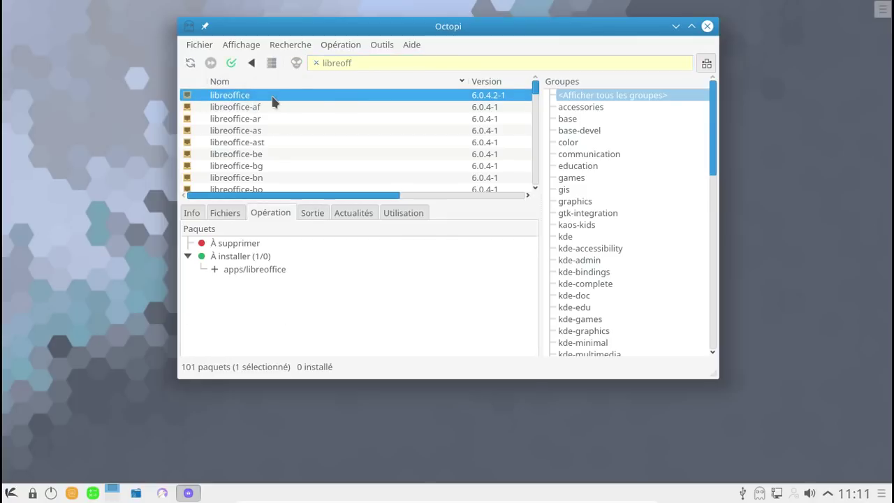
{"action": "scroll", "coordinate": [325, 118], "scroll_direction": "down", "scroll_amount": 8}
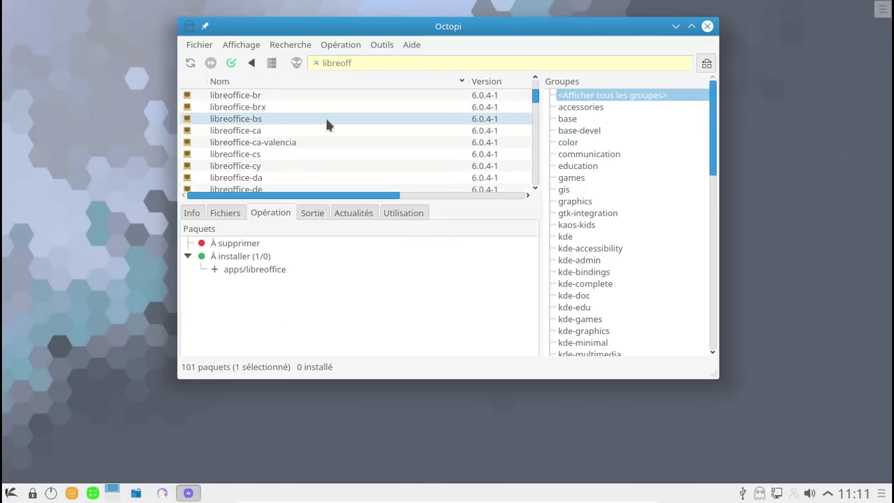
{"action": "left_click", "coordinate": [262, 165]}
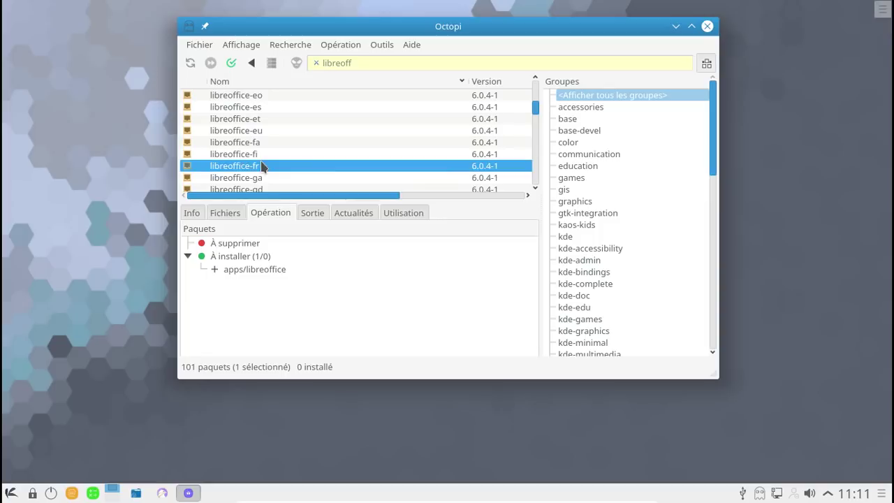
{"action": "right_click", "coordinate": [261, 166]}
{"action": "left_click", "coordinate": [280, 170]}
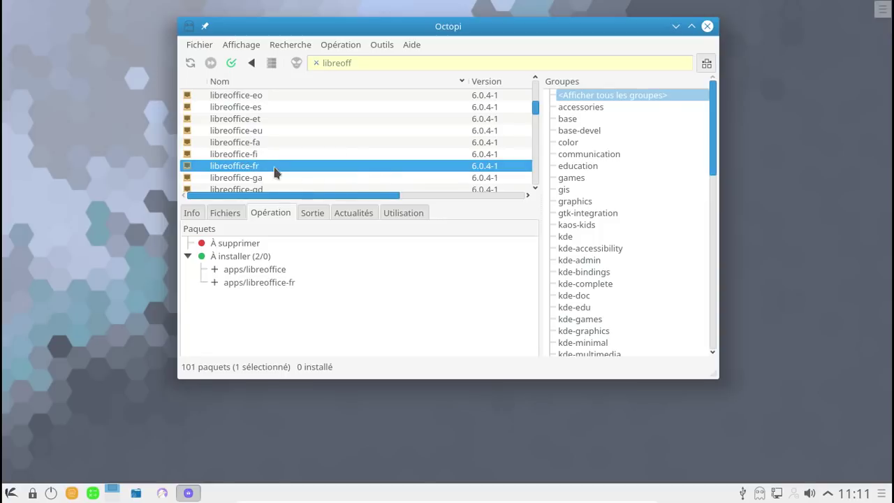
Search 'firefo', mark firefox and firefox-i18n-fr for installation, then apply the queued changes.
{"action": "double_click", "coordinate": [308, 62]}
{"action": "type", "text": "firefox"}
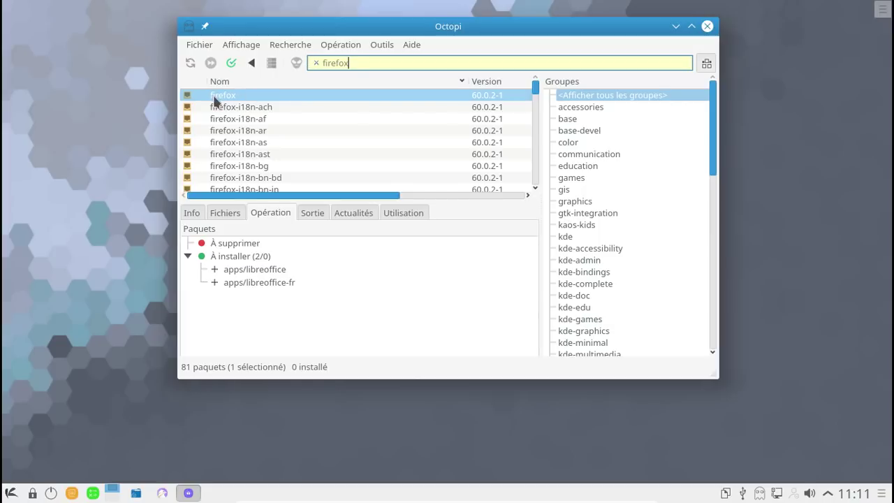
{"action": "right_click", "coordinate": [216, 98]}
{"action": "left_click", "coordinate": [232, 104]}
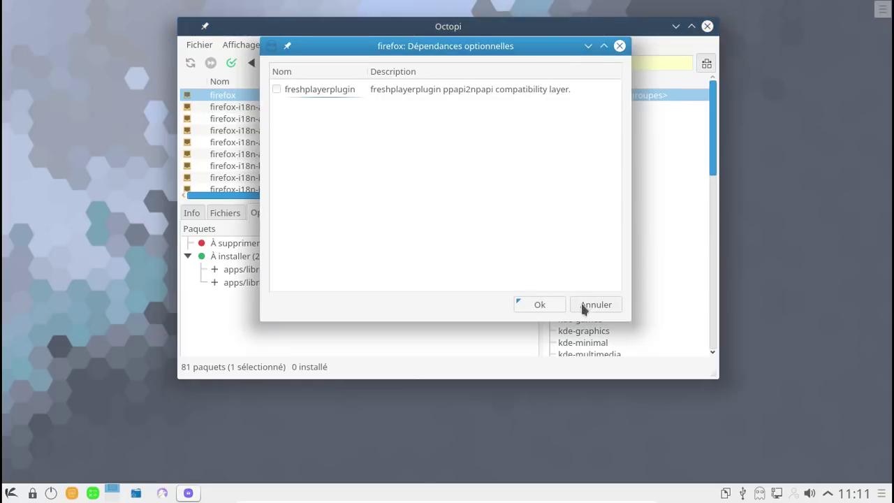
{"action": "left_click", "coordinate": [541, 303]}
{"action": "scroll", "coordinate": [338, 119], "scroll_direction": "down", "scroll_amount": 3}
{"action": "scroll", "coordinate": [336, 120], "scroll_direction": "down", "scroll_amount": 7}
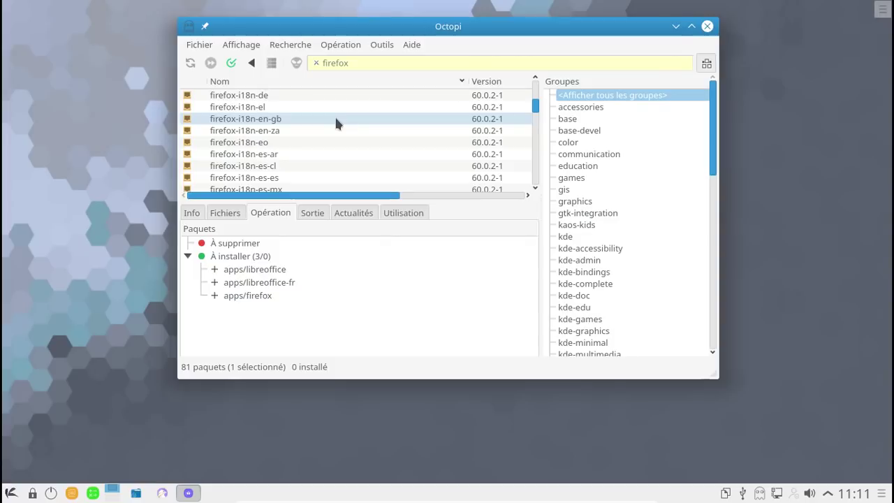
{"action": "left_click", "coordinate": [317, 154]}
{"action": "right_click", "coordinate": [317, 155]}
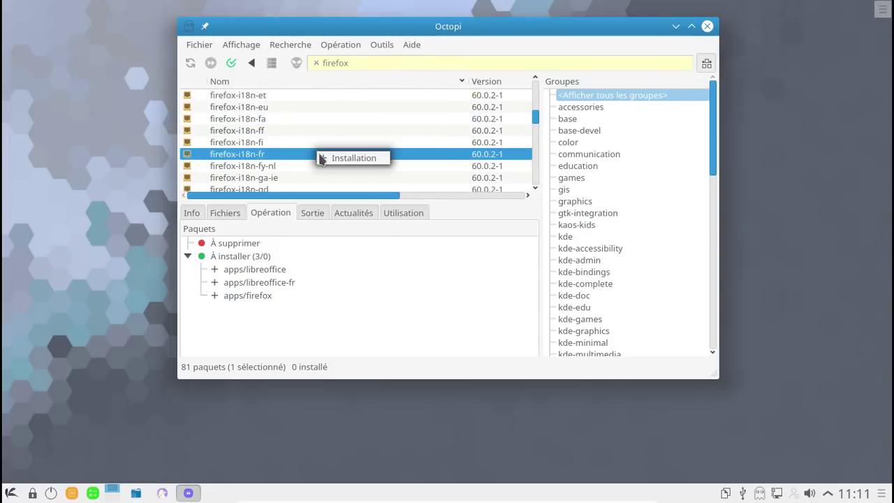
{"action": "left_click", "coordinate": [342, 159]}
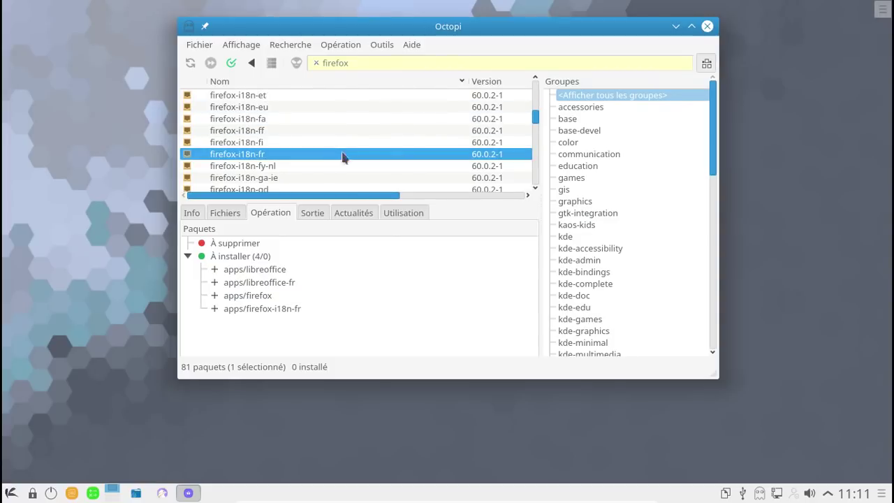
{"action": "left_click", "coordinate": [232, 63]}
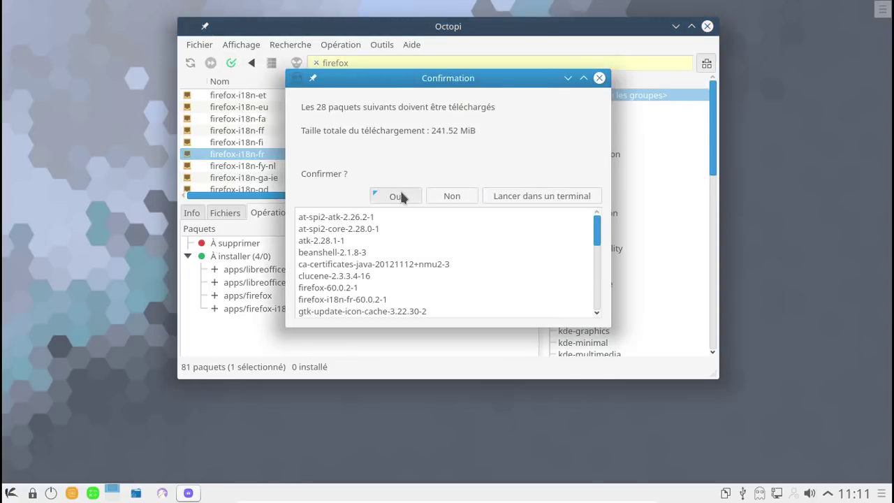
Confirm installing the 28 packages with the root password, then launch Falkon.
{"action": "left_click", "coordinate": [401, 194]}
{"action": "type", "text": "●●●●"}
{"action": "key", "text": "BackSpace"}
{"action": "key", "text": "BackSpace"}
{"action": "key", "text": "BackSpace"}
{"action": "key", "text": "BackSpace"}
{"action": "type", "text": "●"}
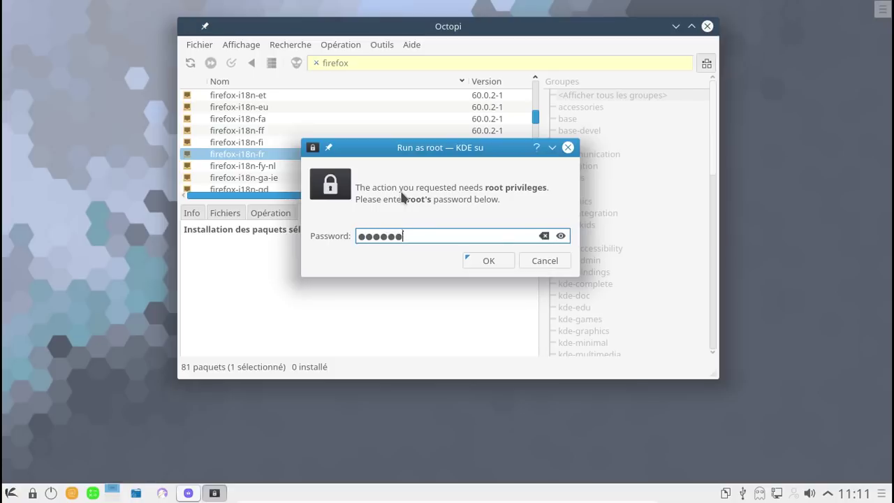
{"action": "type", "text": "●●●●●●●"}
{"action": "key", "text": "Return"}
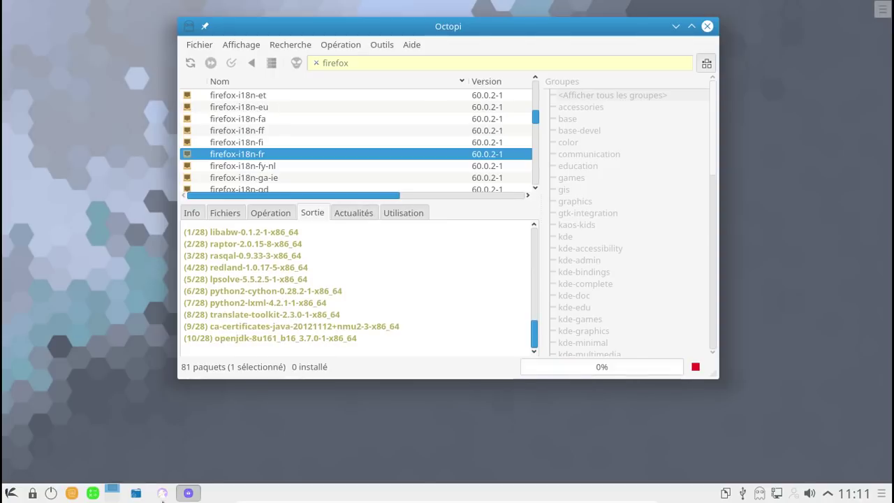
{"action": "left_click", "coordinate": [162, 492]}
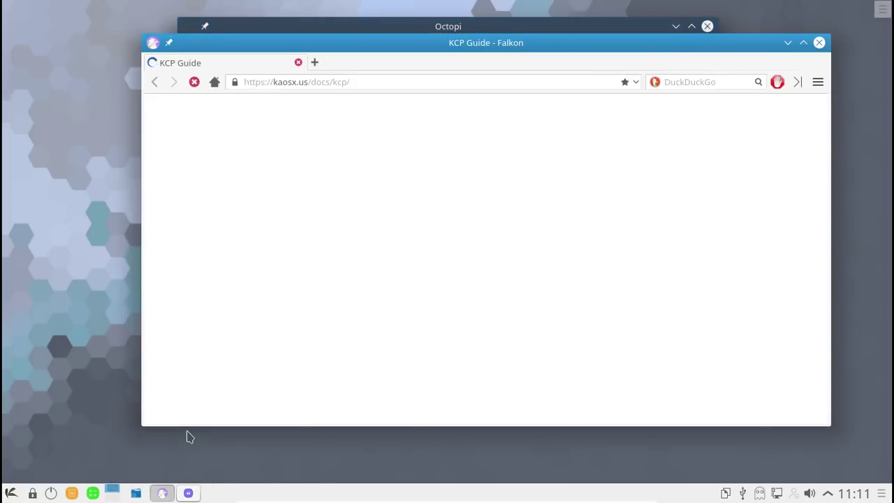
Replace the KCP guide tab with a new tab loading altermusique.org.
{"action": "left_click", "coordinate": [315, 62]}
{"action": "left_click", "coordinate": [294, 62]}
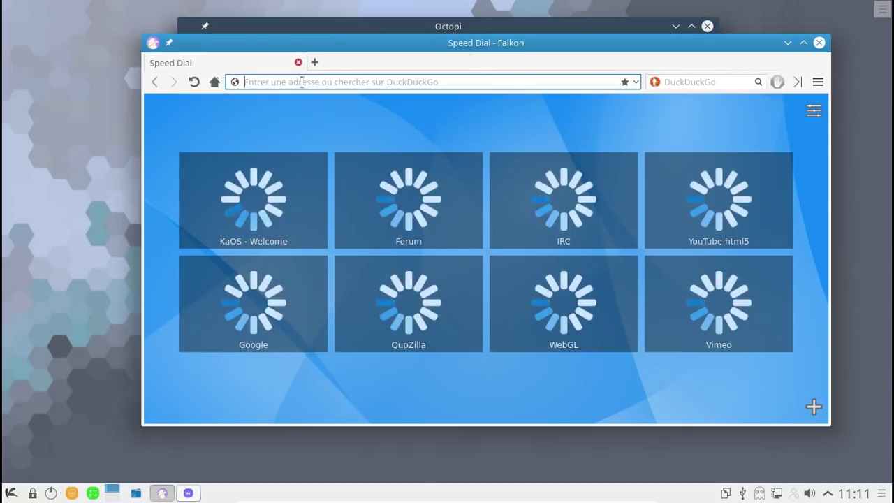
{"action": "type", "text": "alterm"}
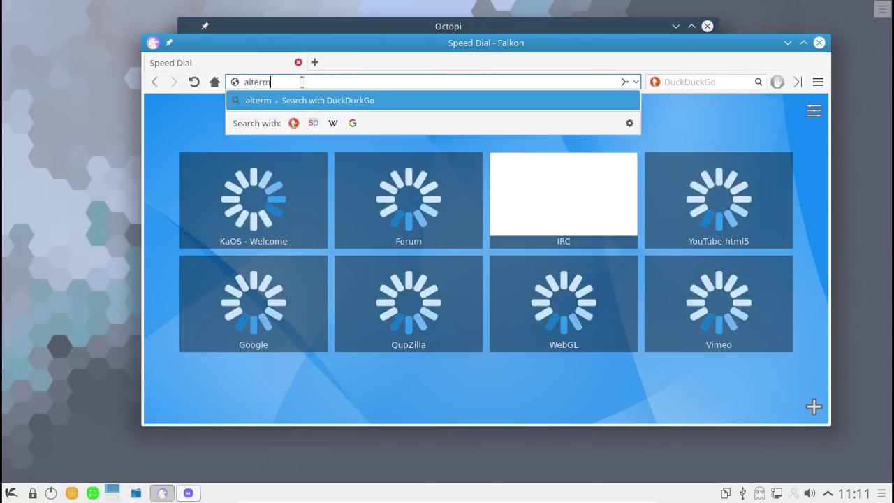
{"action": "type", "text": "usique.oir"}
{"action": "key", "text": "BackSpace"}
{"action": "key", "text": "BackSpace"}
{"action": "type", "text": "rg"}
{"action": "key", "text": "Return"}
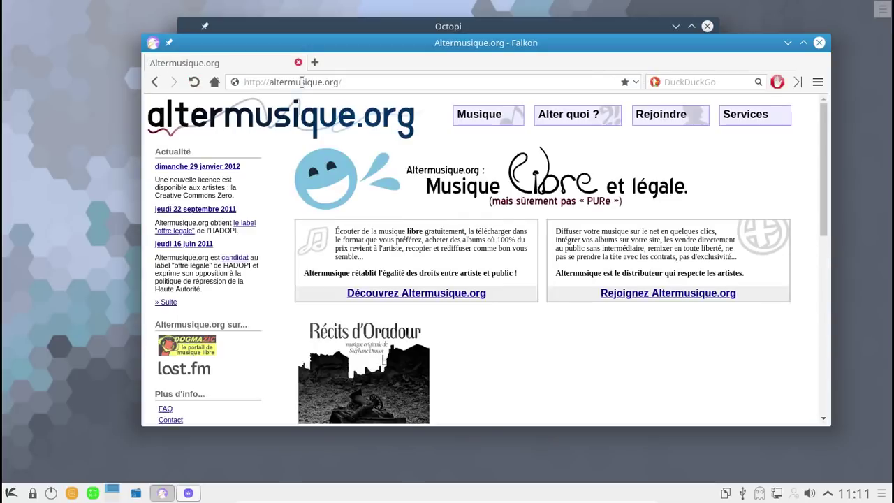
Browse the full artist list to the Panoram'x artist and its Laboratoire album page.
{"action": "scroll", "coordinate": [542, 289], "scroll_direction": "down", "scroll_amount": 2}
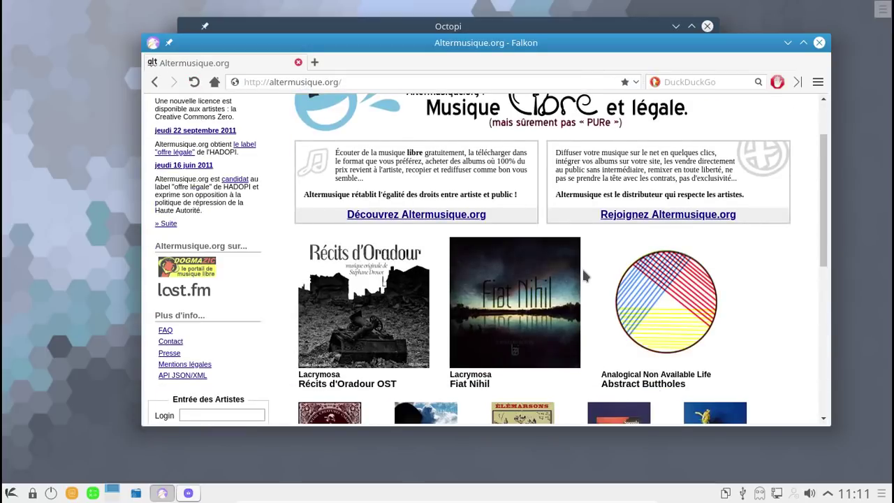
{"action": "scroll", "coordinate": [585, 275], "scroll_direction": "down", "scroll_amount": 3}
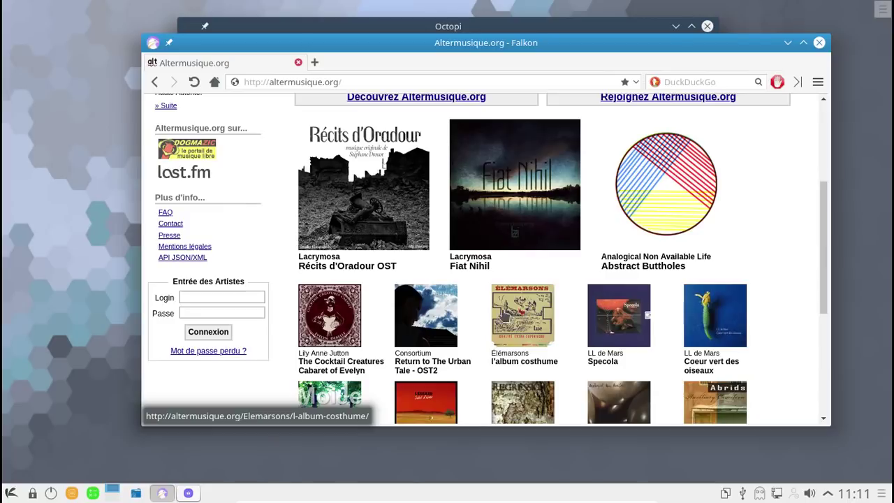
{"action": "scroll", "coordinate": [490, 315], "scroll_direction": "down", "scroll_amount": 2}
{"action": "scroll", "coordinate": [488, 312], "scroll_direction": "down", "scroll_amount": 2}
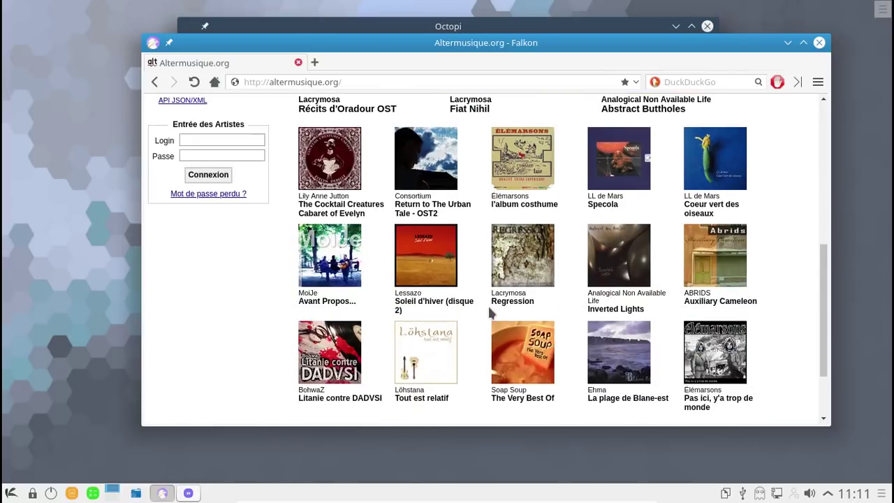
{"action": "scroll", "coordinate": [489, 313], "scroll_direction": "down", "scroll_amount": 2}
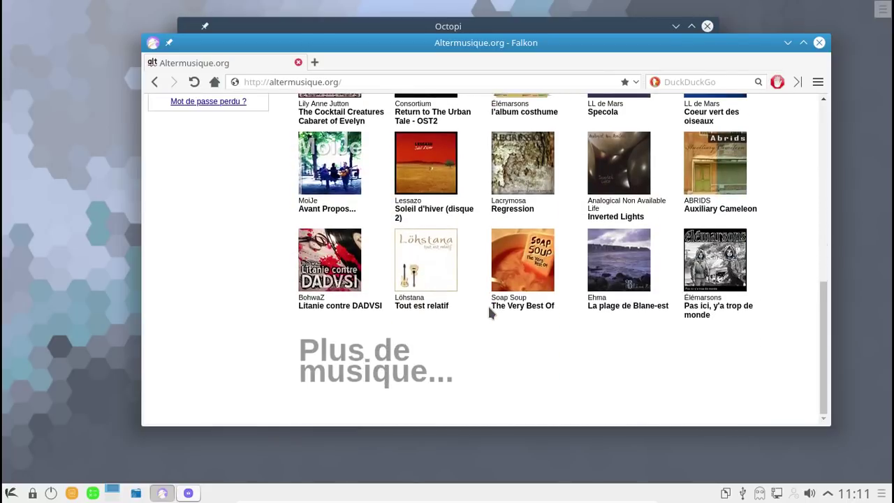
{"action": "left_click", "coordinate": [375, 357]}
{"action": "scroll", "coordinate": [474, 257], "scroll_direction": "down", "scroll_amount": 6}
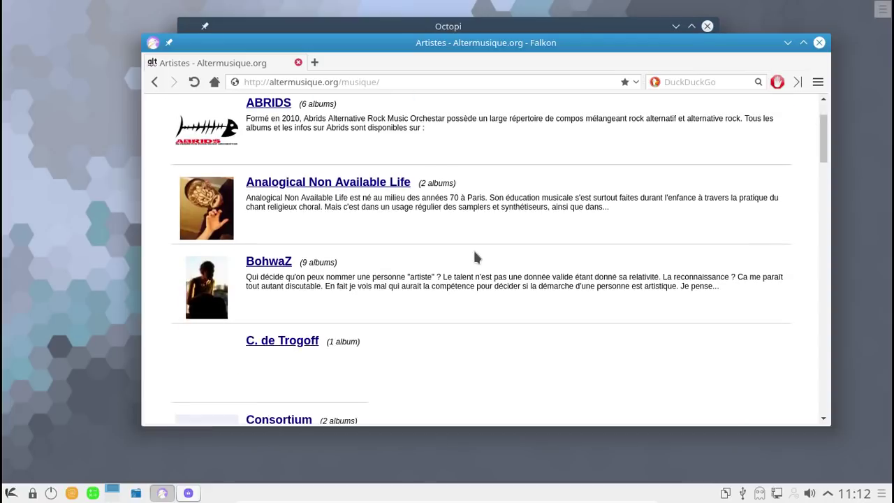
{"action": "scroll", "coordinate": [474, 257], "scroll_direction": "down", "scroll_amount": 5}
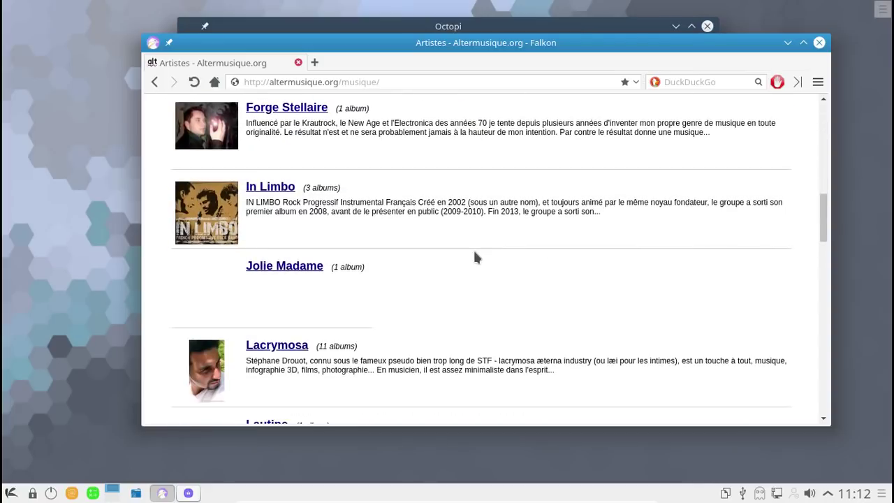
{"action": "scroll", "coordinate": [474, 257], "scroll_direction": "down", "scroll_amount": 5}
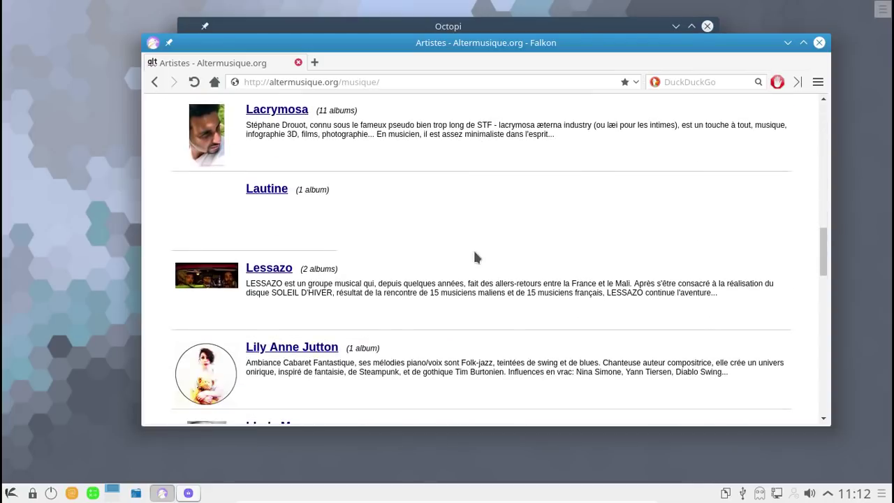
{"action": "scroll", "coordinate": [474, 251], "scroll_direction": "down", "scroll_amount": 3}
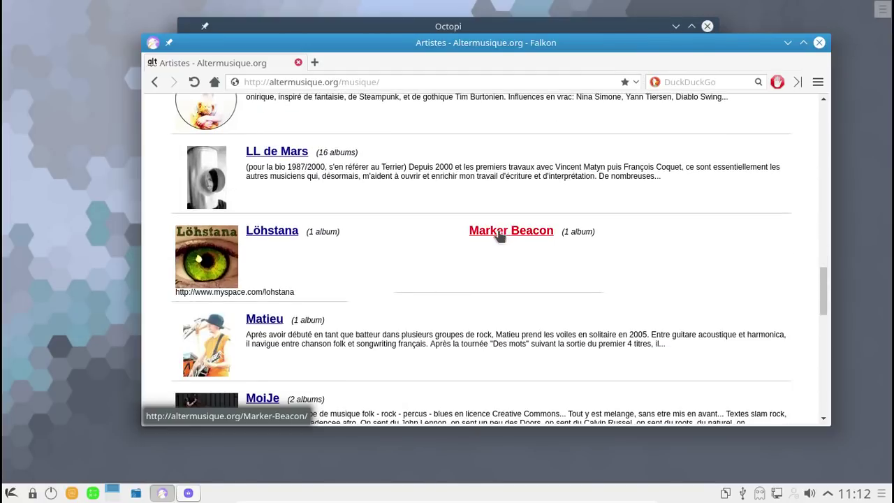
{"action": "scroll", "coordinate": [471, 248], "scroll_direction": "down", "scroll_amount": 2}
{"action": "scroll", "coordinate": [444, 253], "scroll_direction": "down", "scroll_amount": 2}
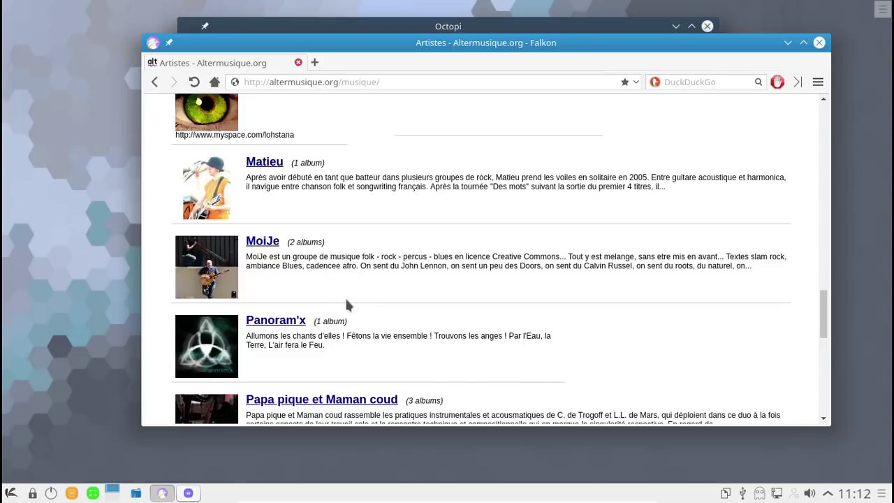
{"action": "left_click", "coordinate": [289, 322]}
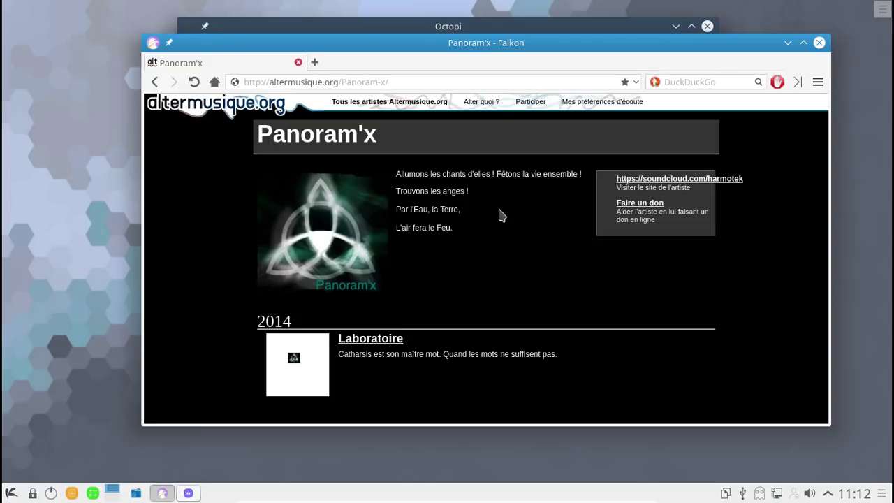
{"action": "left_click", "coordinate": [303, 348]}
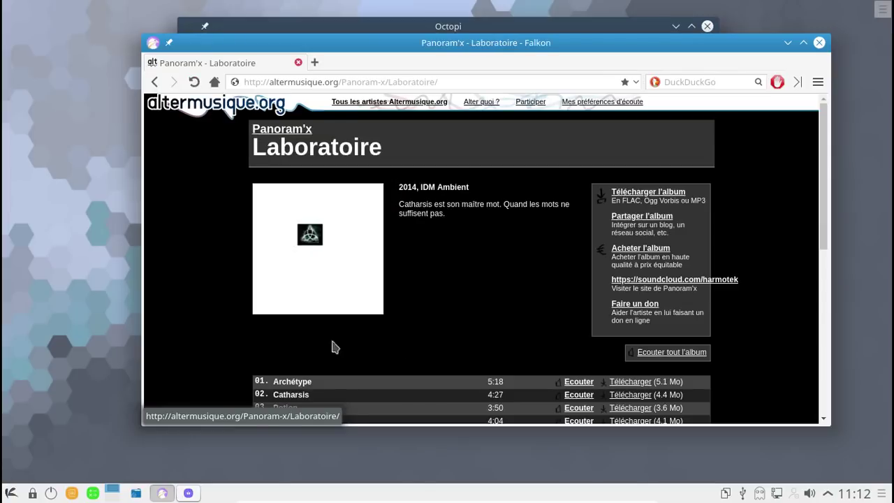
Save the complete album as an MP3 zip, check the downloads list, then close Falkon.
{"action": "scroll", "coordinate": [500, 249], "scroll_direction": "down", "scroll_amount": 5}
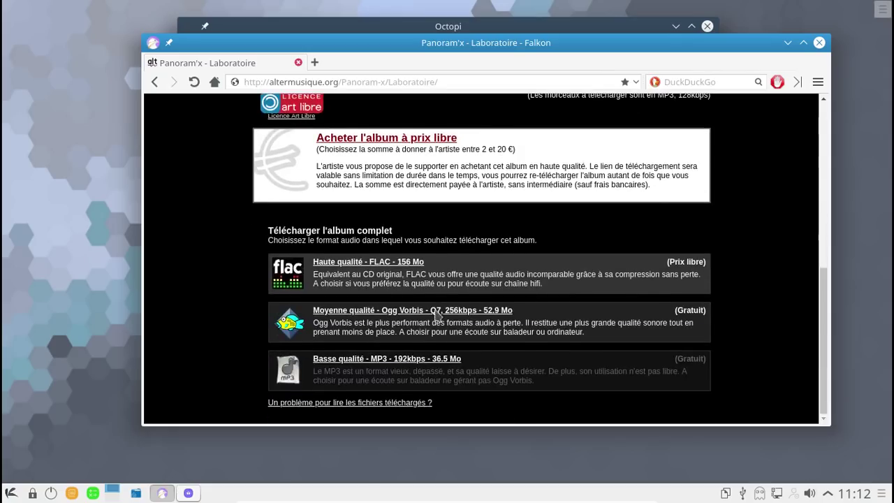
{"action": "left_click", "coordinate": [409, 364]}
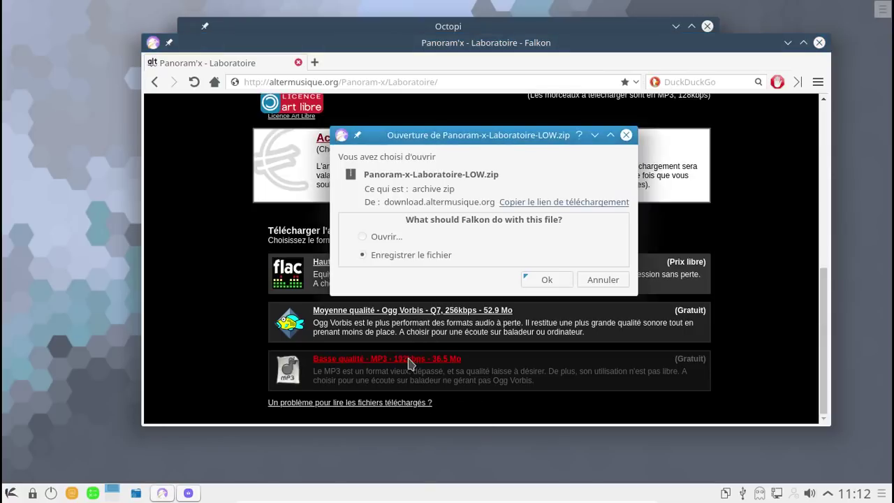
{"action": "left_click", "coordinate": [546, 280]}
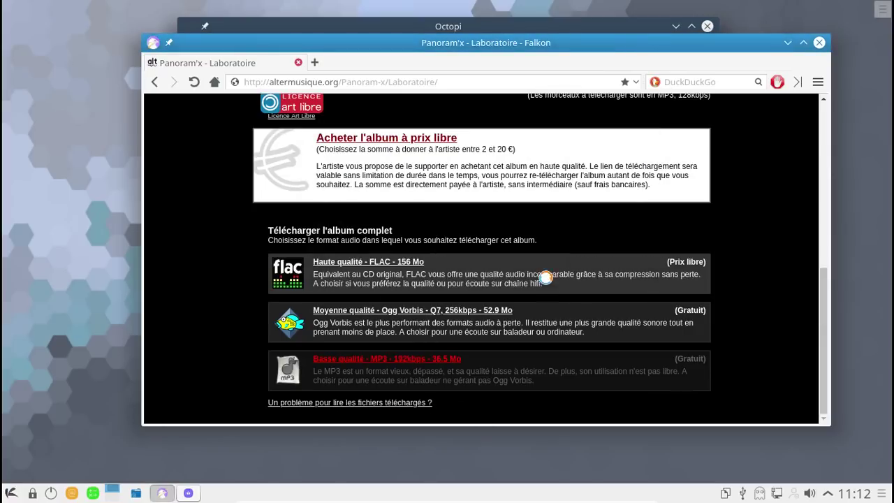
{"action": "left_click", "coordinate": [567, 368]}
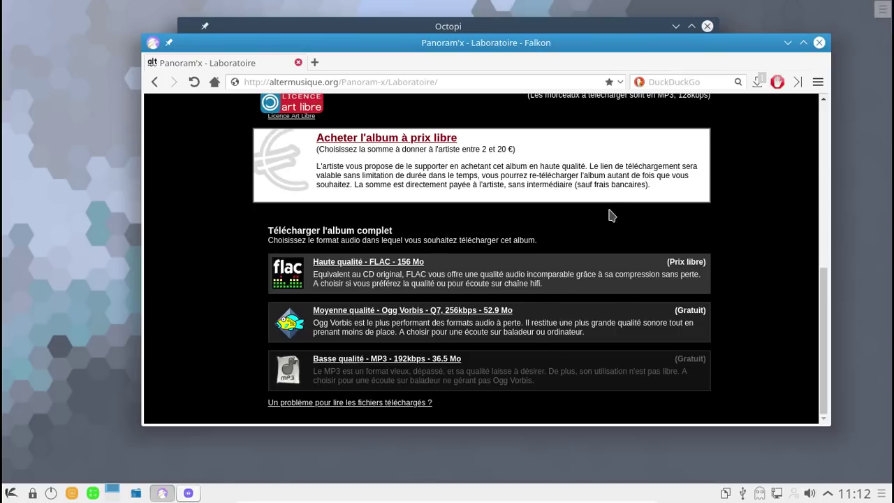
{"action": "left_click", "coordinate": [757, 82]}
{"action": "left_click", "coordinate": [819, 43]}
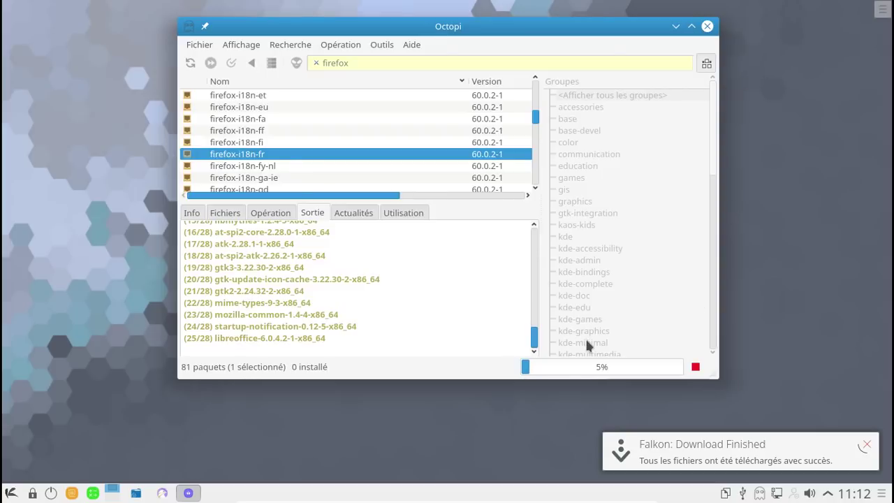
Dismiss the download notification, open Dolphin centred on screen, and hide hidden files with Ctrl+H.
{"action": "left_click", "coordinate": [866, 444]}
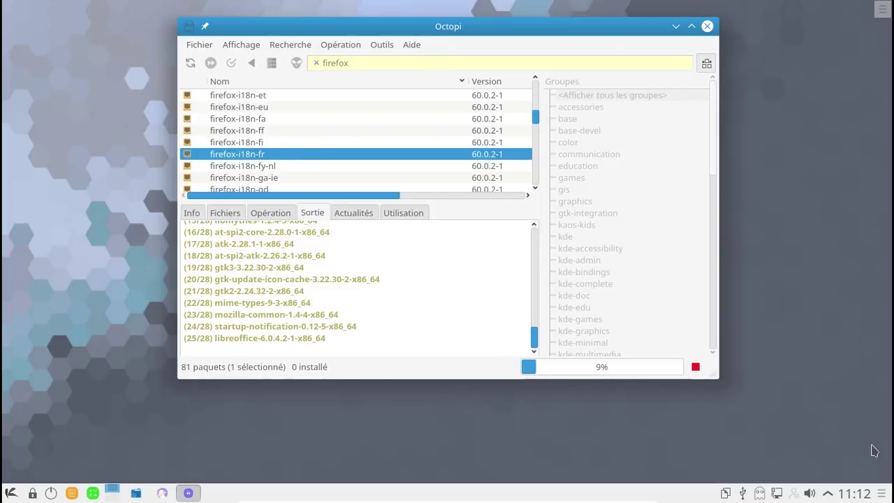
{"action": "left_click", "coordinate": [138, 494]}
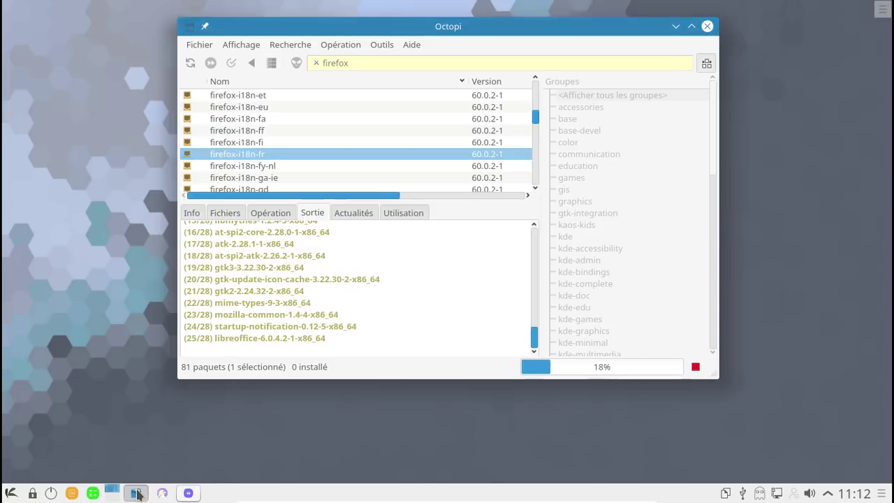
{"action": "left_click_drag", "start_coordinate": [279, 144], "coordinate": [466, 114]}
{"action": "key", "text": "ctrl+h"}
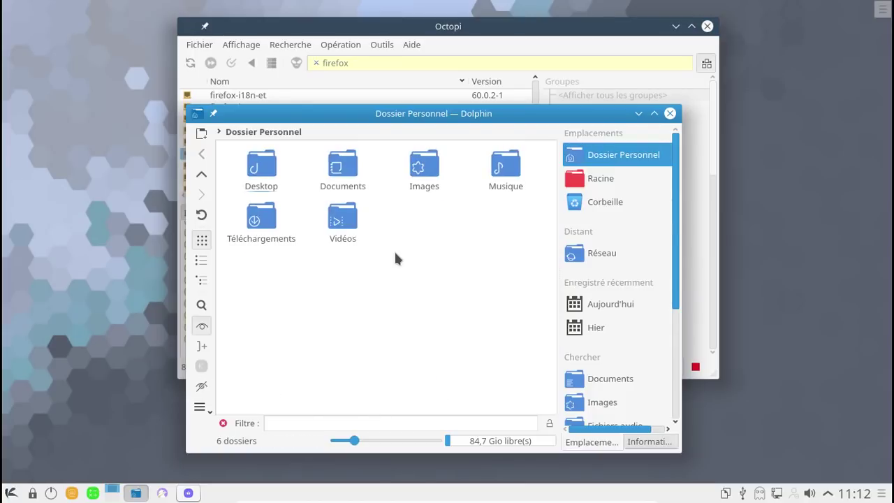
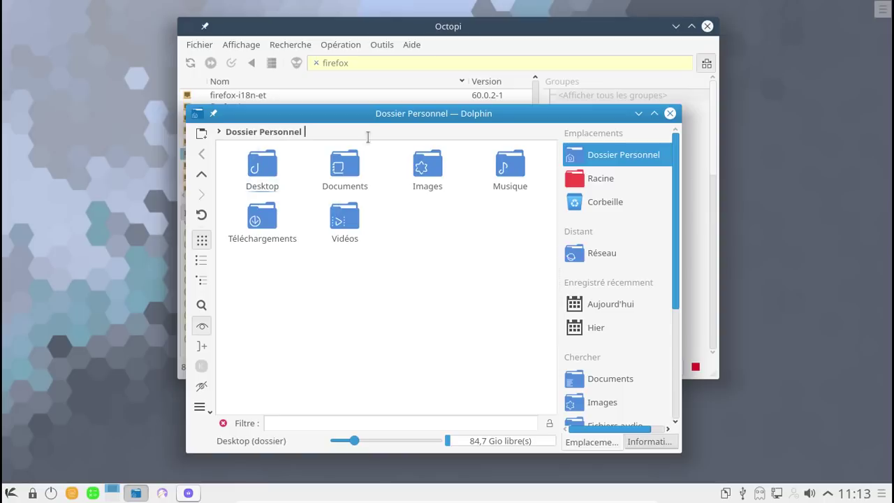
Reset all Dolphin toolbars to their default contents and close the toolbar configuration.
{"action": "left_click", "coordinate": [203, 410]}
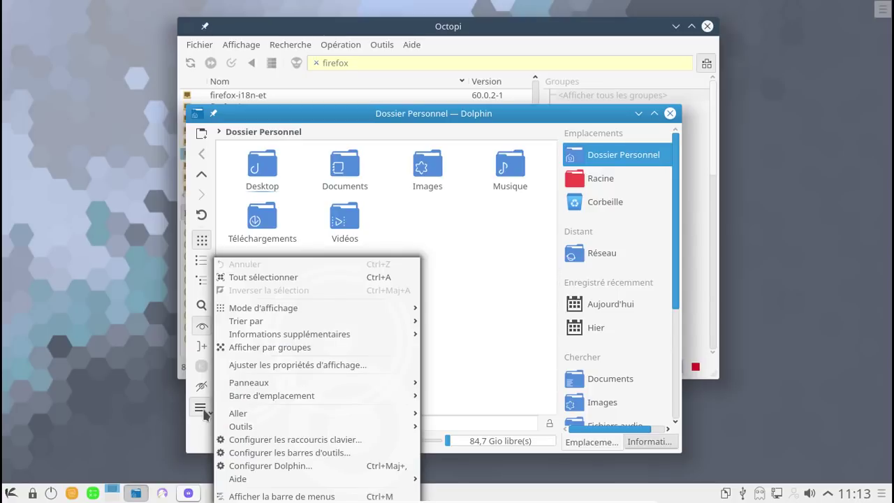
{"action": "left_click", "coordinate": [289, 453]}
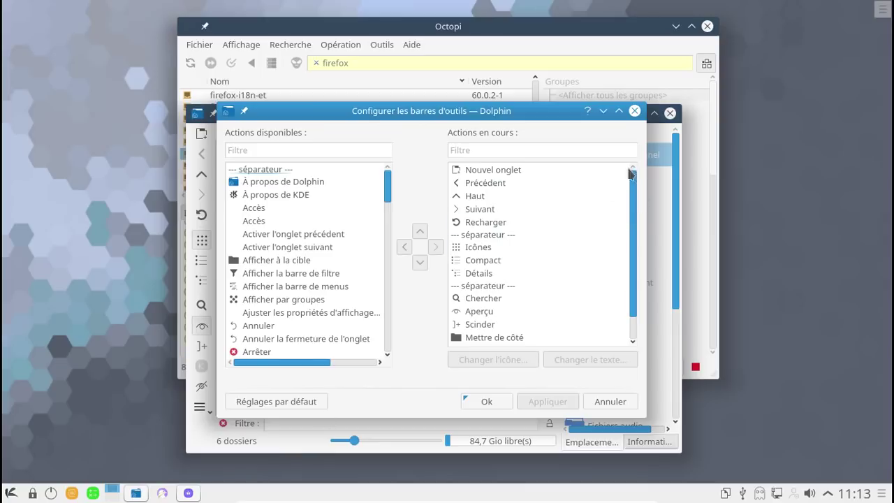
{"action": "left_click", "coordinate": [294, 405]}
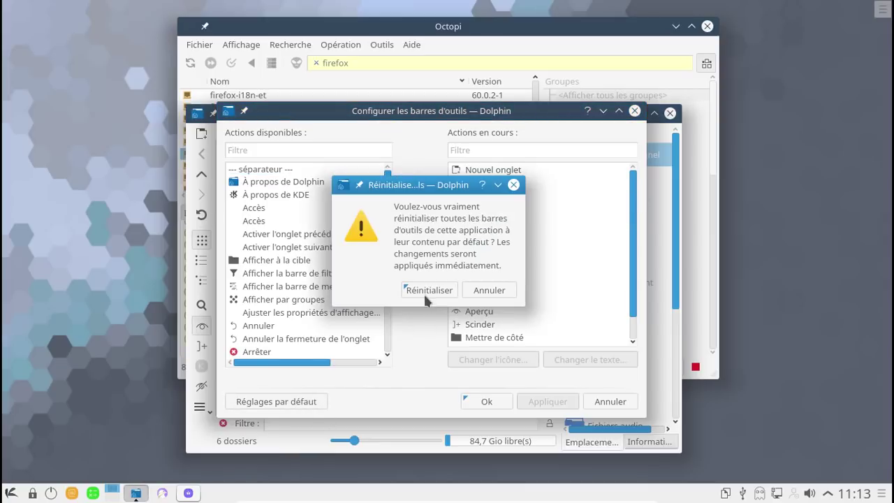
{"action": "left_click", "coordinate": [424, 293]}
{"action": "left_click", "coordinate": [597, 403]}
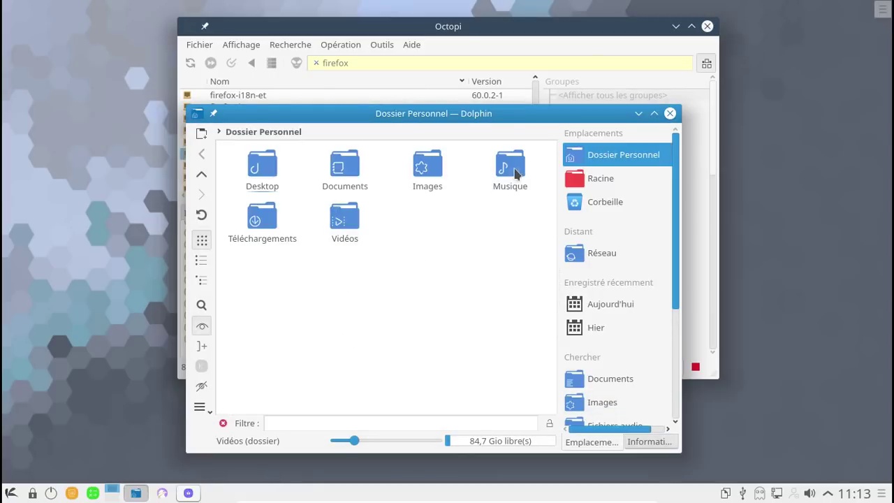
Go to Téléchargements and dismiss the archive viewer that opened for the zip.
{"action": "left_click", "coordinate": [266, 214]}
{"action": "left_click_drag", "start_coordinate": [265, 214], "coordinate": [258, 175]}
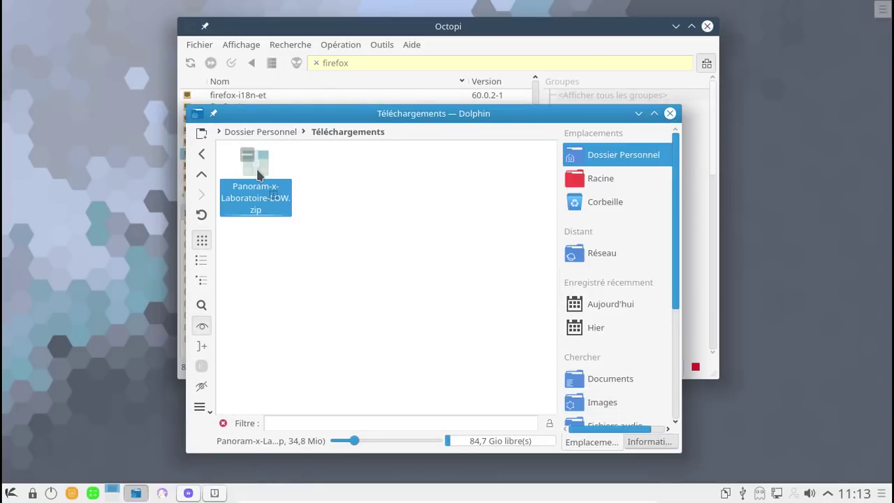
{"action": "right_click", "coordinate": [257, 172]}
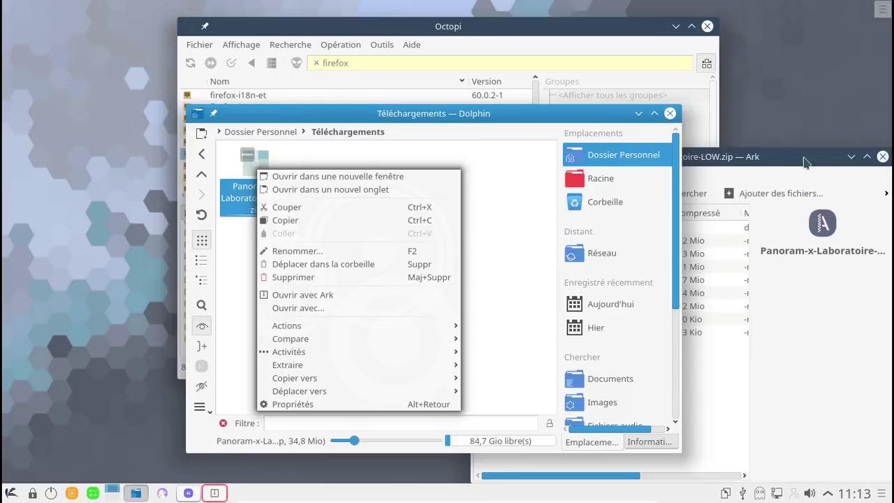
{"action": "left_click", "coordinate": [882, 156]}
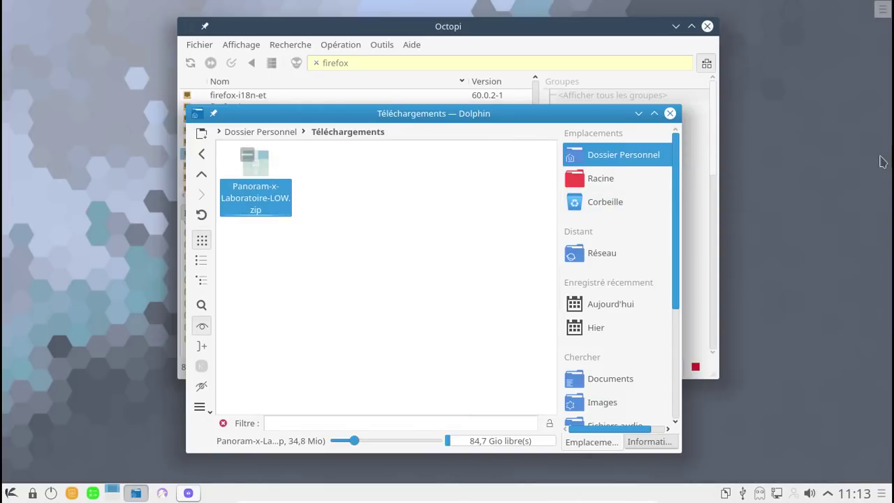
Extract Panoram-x-Laboratoire-LOW.zip here and check the new 'Panoram-x - 2014 - Laboratoire' folder.
{"action": "right_click", "coordinate": [266, 196]}
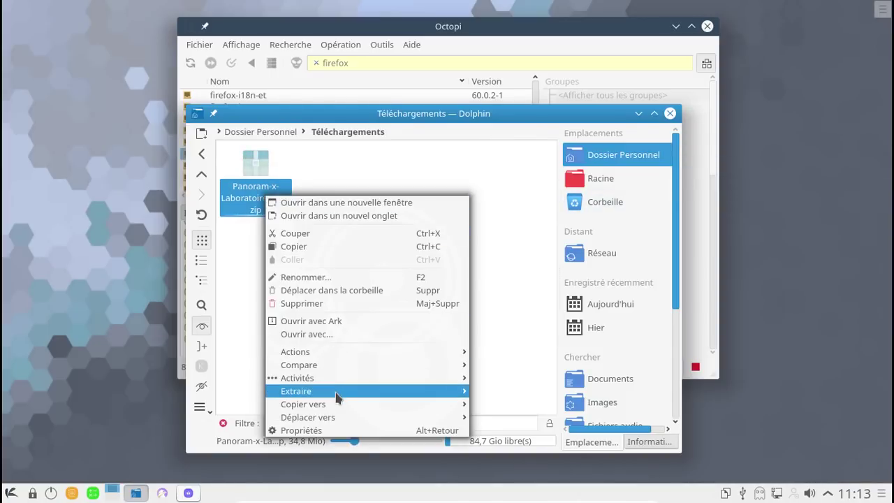
{"action": "mouse_move", "coordinate": [335, 396]}
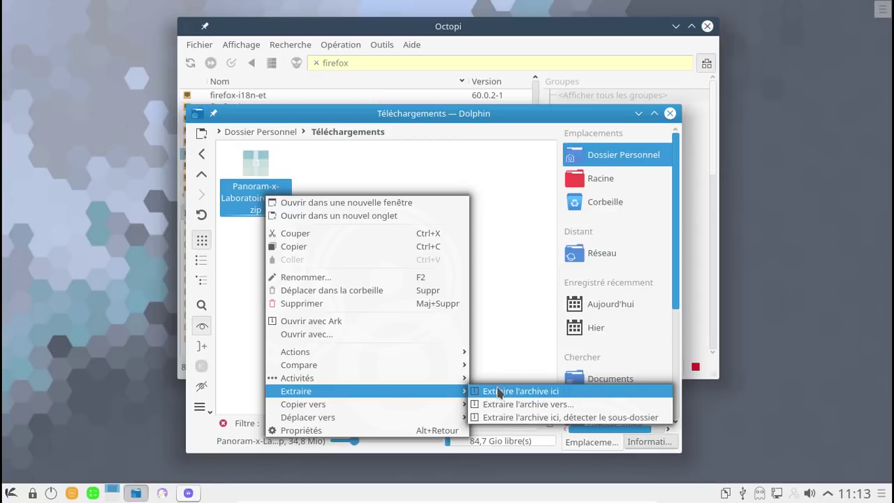
{"action": "left_click", "coordinate": [500, 392]}
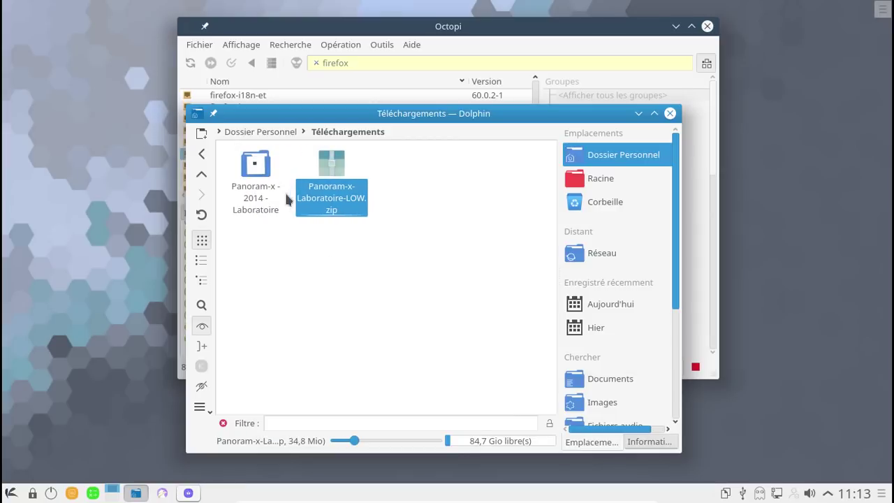
{"action": "double_click", "coordinate": [257, 178]}
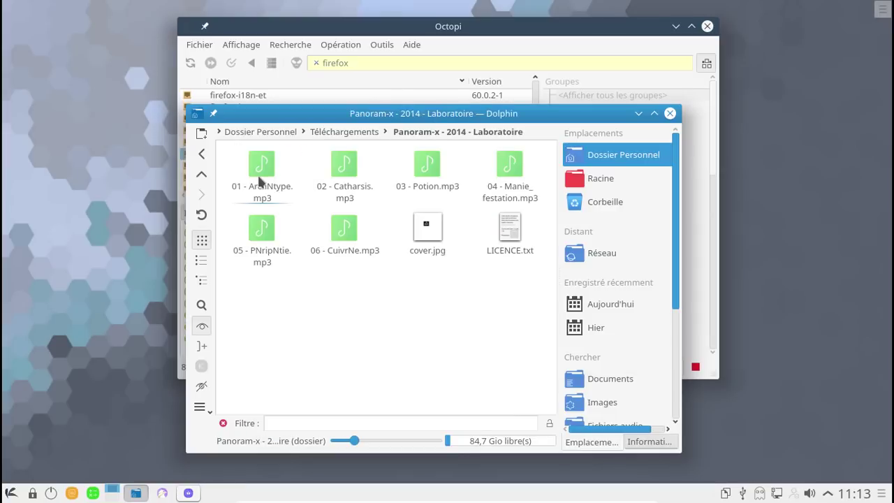
{"action": "left_click", "coordinate": [355, 135]}
{"action": "left_click", "coordinate": [200, 408]}
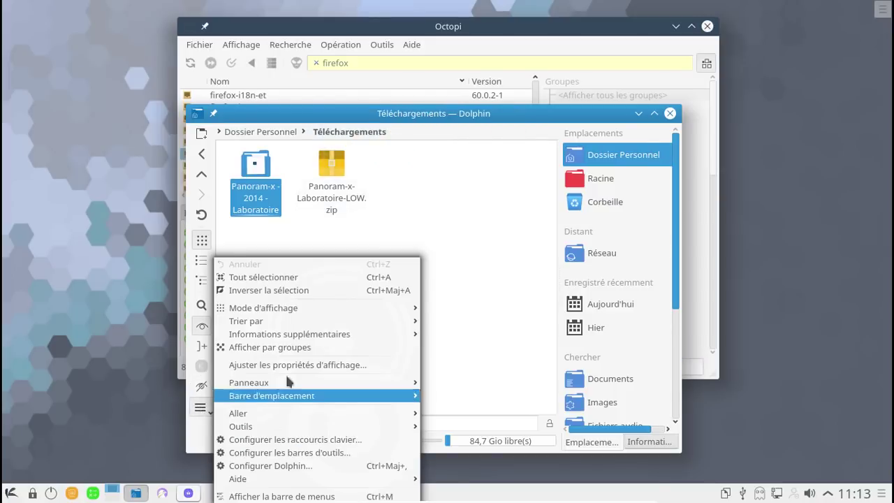
Browse Dolphin's Navigation and Modes d'affichage preferences, cancel them, and close Dolphin.
{"action": "left_click", "coordinate": [292, 466]}
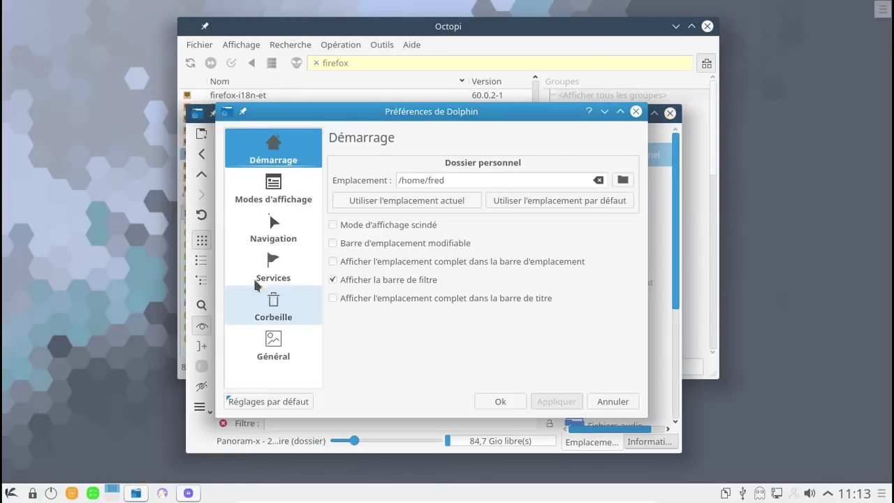
{"action": "left_click", "coordinate": [277, 233]}
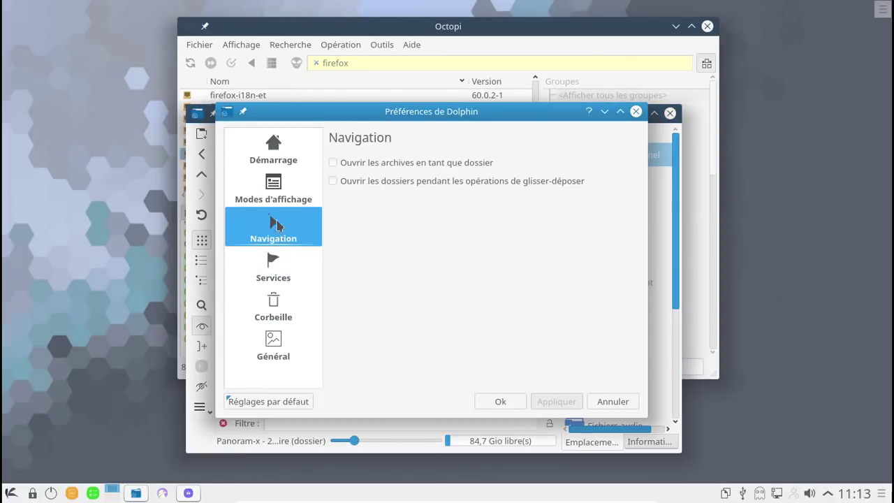
{"action": "left_click", "coordinate": [278, 199]}
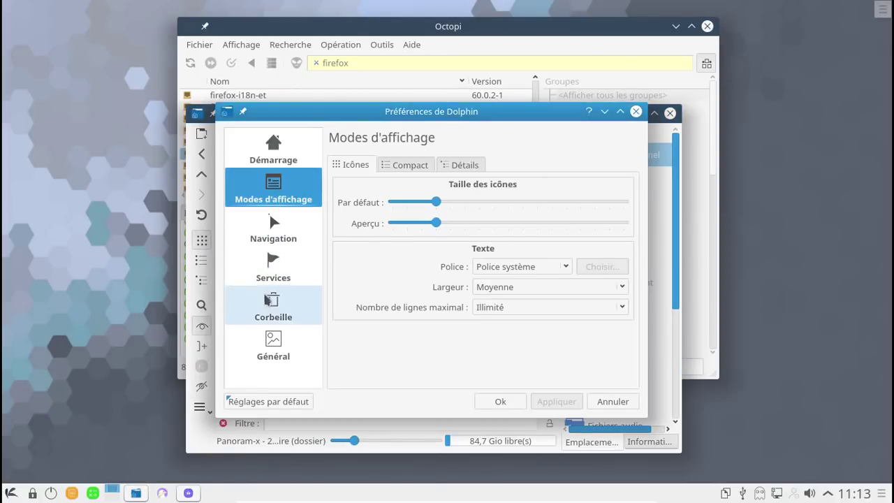
{"action": "left_click", "coordinate": [11, 493]}
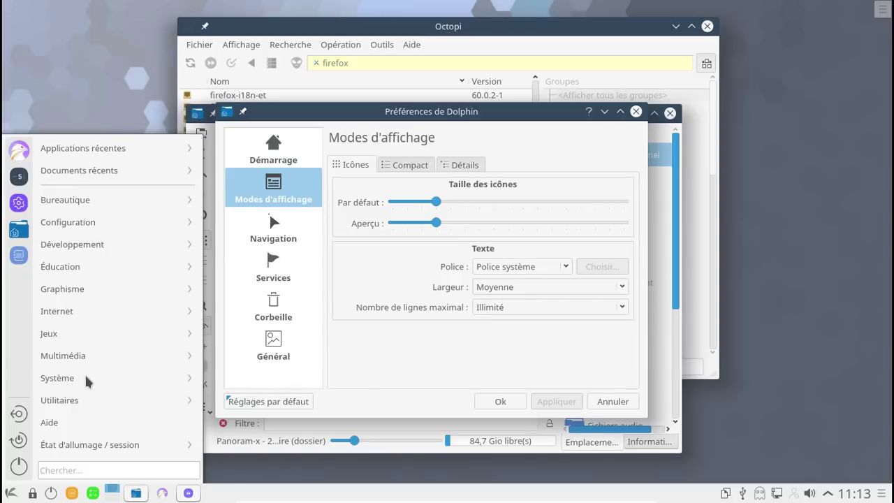
{"action": "left_click", "coordinate": [626, 401]}
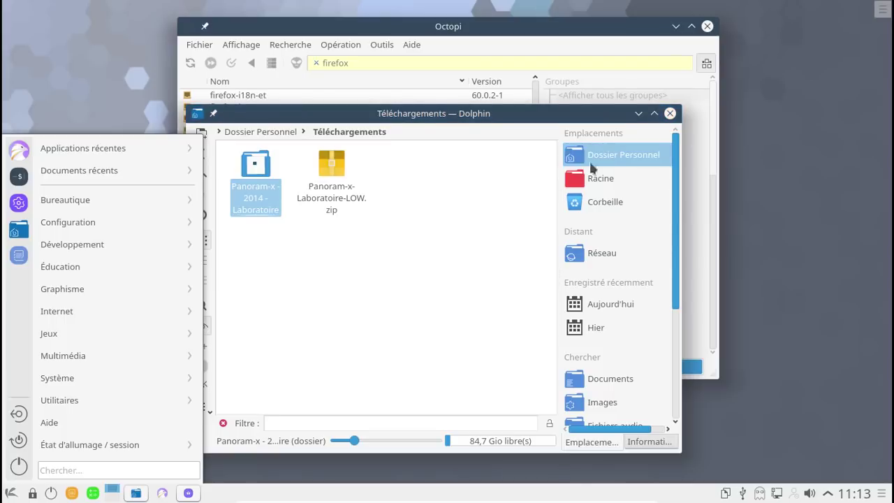
{"action": "left_click", "coordinate": [669, 114]}
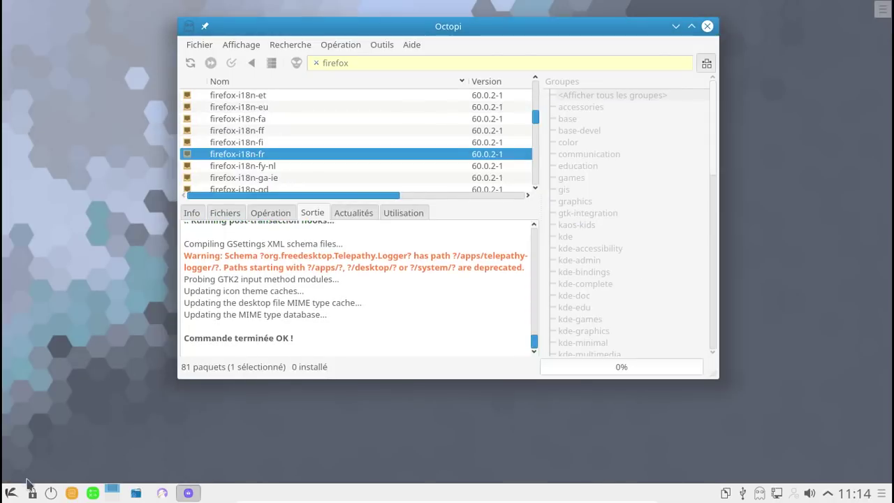
Launch Configuration du système from the application launcher favourites.
{"action": "left_click", "coordinate": [12, 493]}
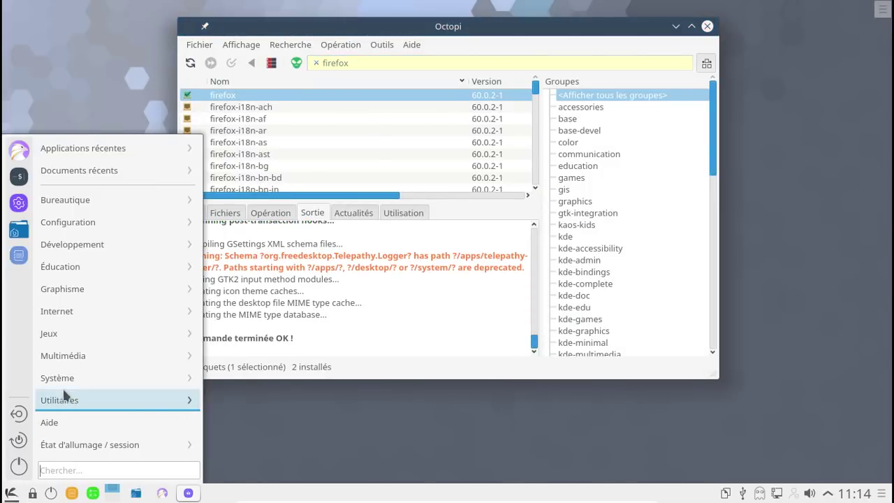
{"action": "mouse_move", "coordinate": [68, 383]}
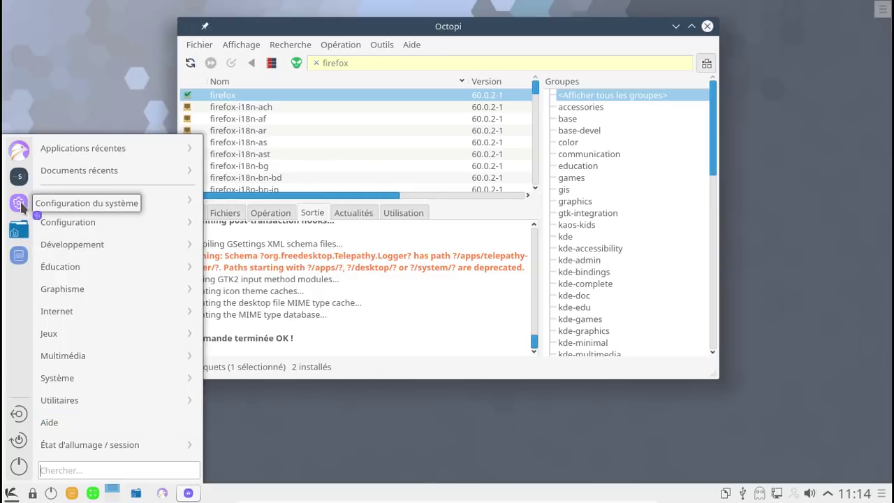
{"action": "left_click", "coordinate": [19, 201]}
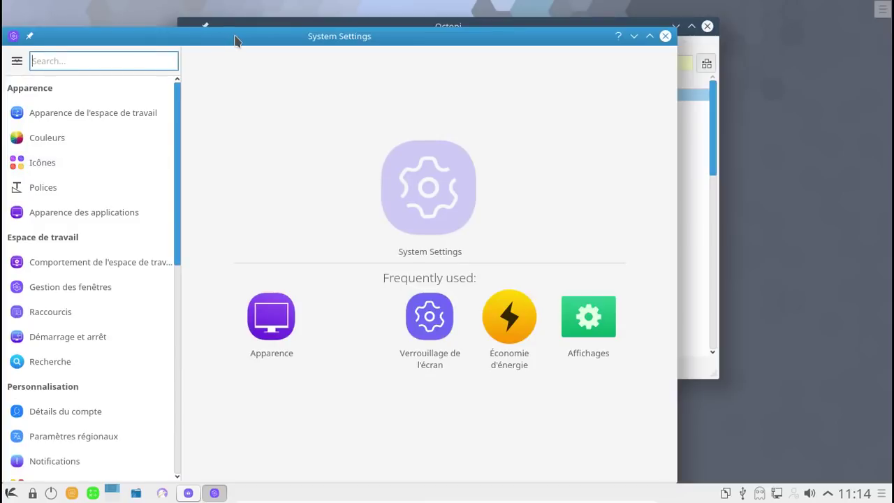
Search settings for 'sou' and browse the mouse, workspace behaviour and shortcuts pages.
{"action": "left_click_drag", "start_coordinate": [235, 40], "coordinate": [328, 22]}
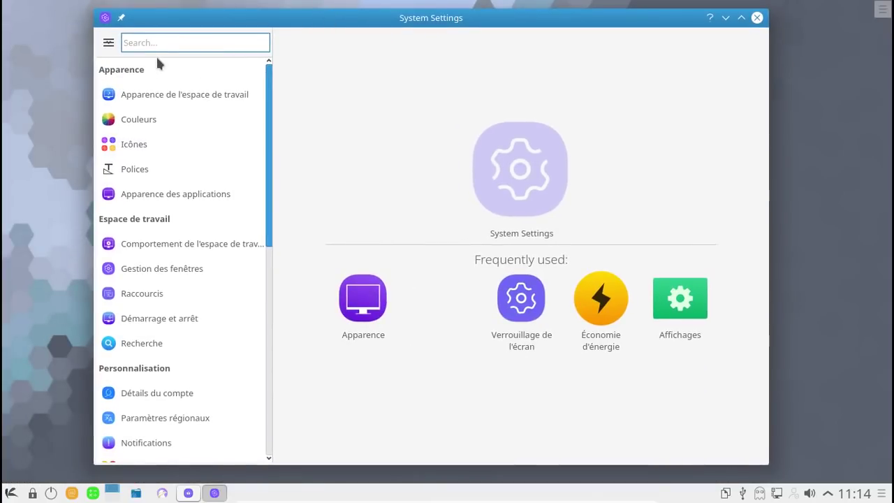
{"action": "type", "text": "souris"}
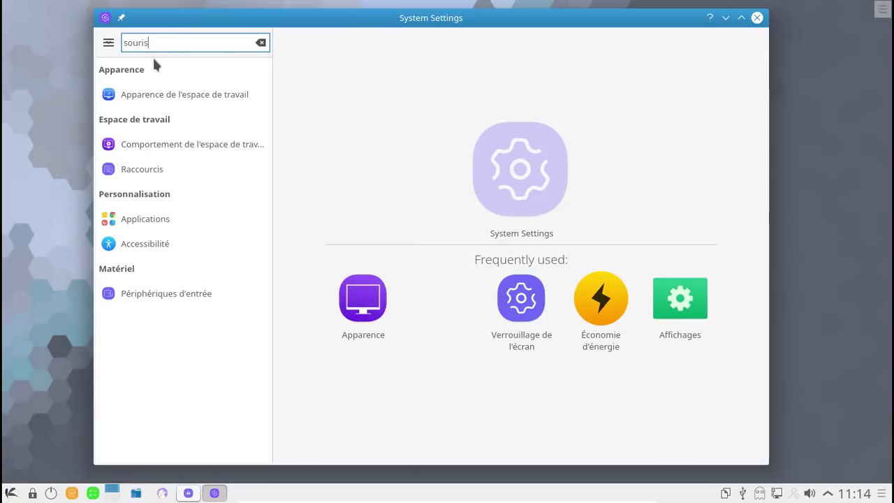
{"action": "left_click", "coordinate": [156, 295]}
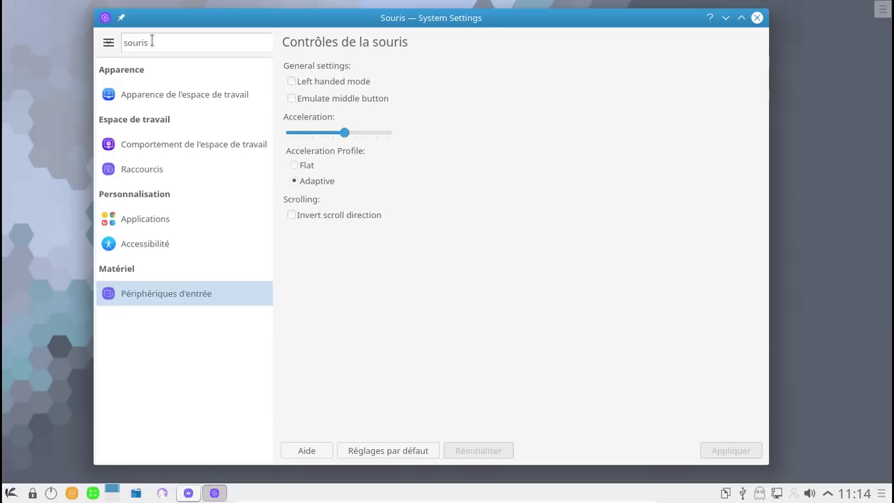
{"action": "left_click", "coordinate": [173, 144]}
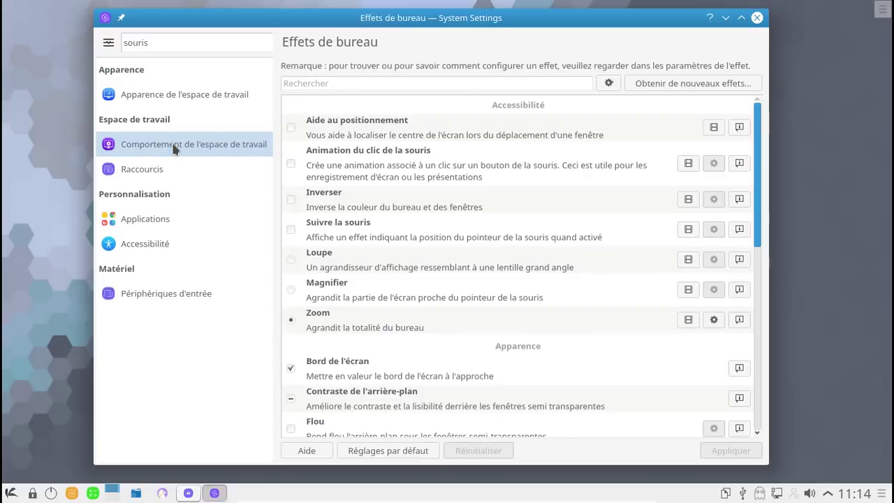
{"action": "left_click", "coordinate": [155, 175]}
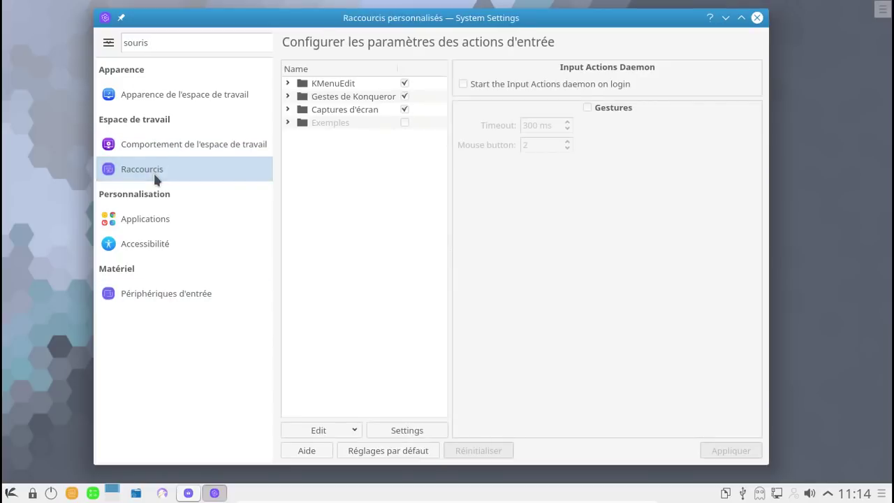
Clear the souris search and filter the settings categories by 'clic'.
{"action": "left_click_drag", "start_coordinate": [154, 43], "coordinate": [126, 45]}
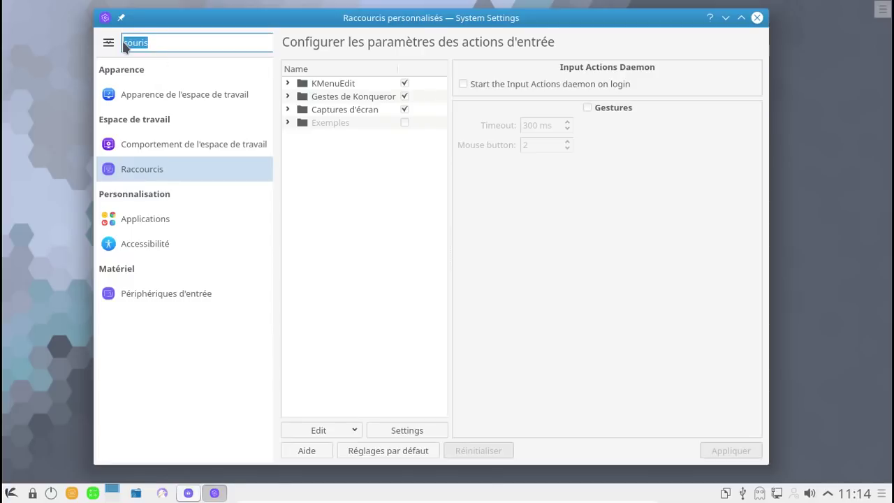
{"action": "key", "text": "BackSpace"}
{"action": "left_click", "coordinate": [115, 44]}
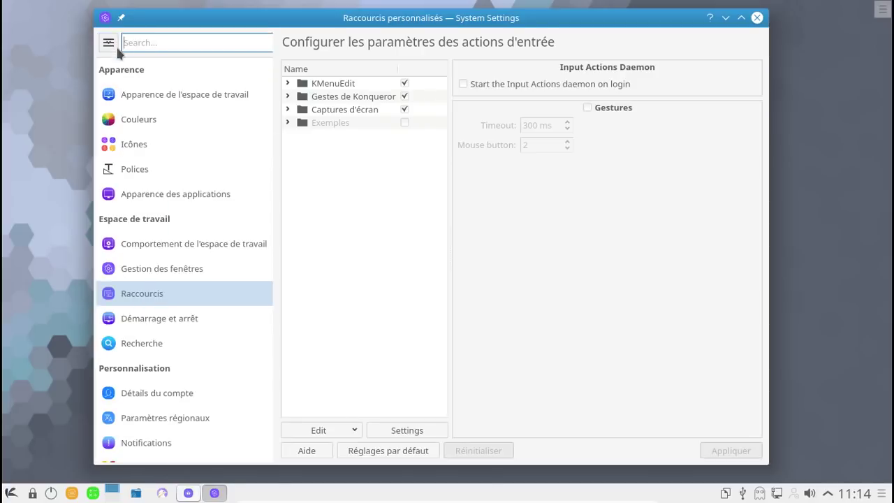
{"action": "type", "text": "clic"}
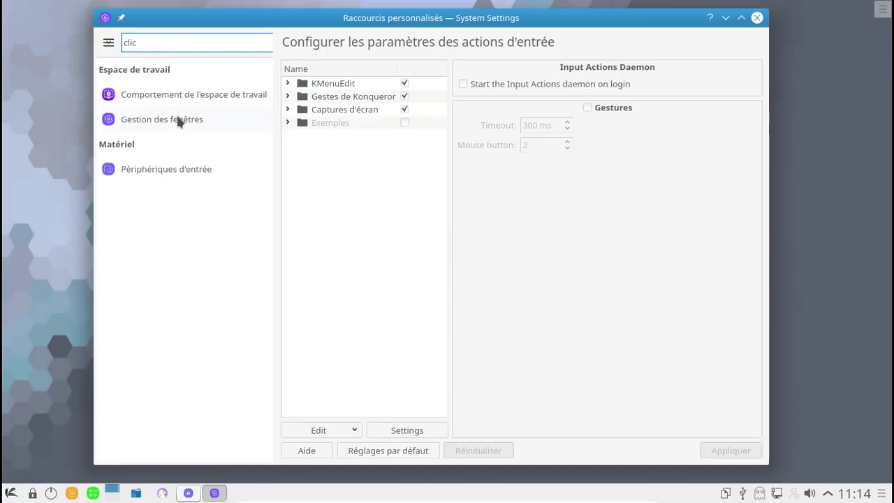
Browse Gestion des fenêtres tabs (Avancé, Déplacement, actions, focus), then close System Settings and Octopi.
{"action": "left_click", "coordinate": [177, 120]}
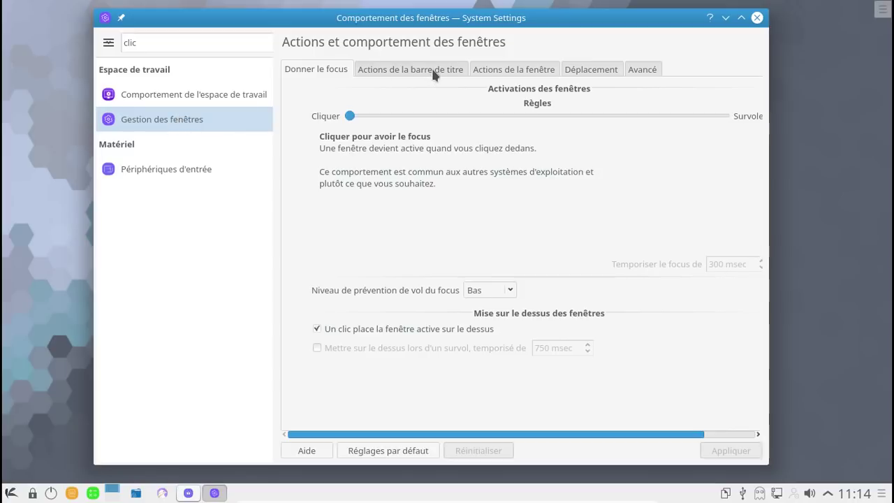
{"action": "left_click", "coordinate": [655, 70]}
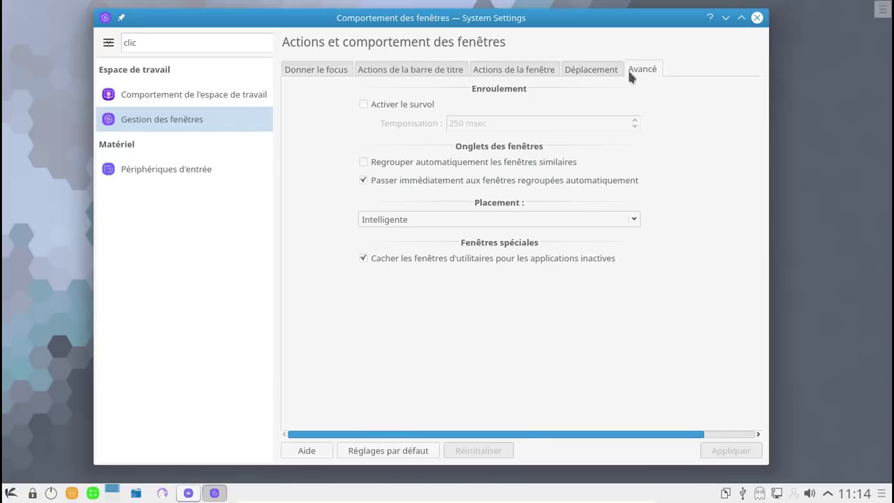
{"action": "left_click", "coordinate": [597, 73]}
{"action": "left_click", "coordinate": [507, 72]}
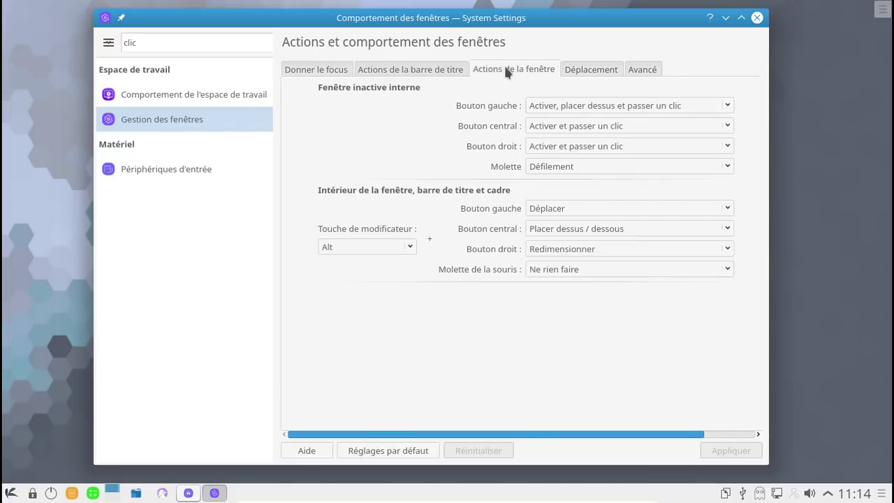
{"action": "left_click", "coordinate": [422, 71]}
{"action": "left_click", "coordinate": [315, 72]}
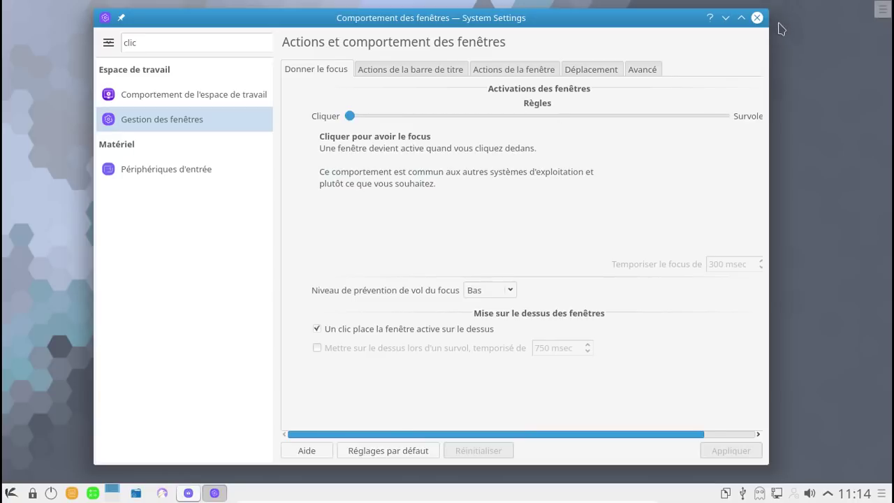
{"action": "left_click", "coordinate": [757, 18]}
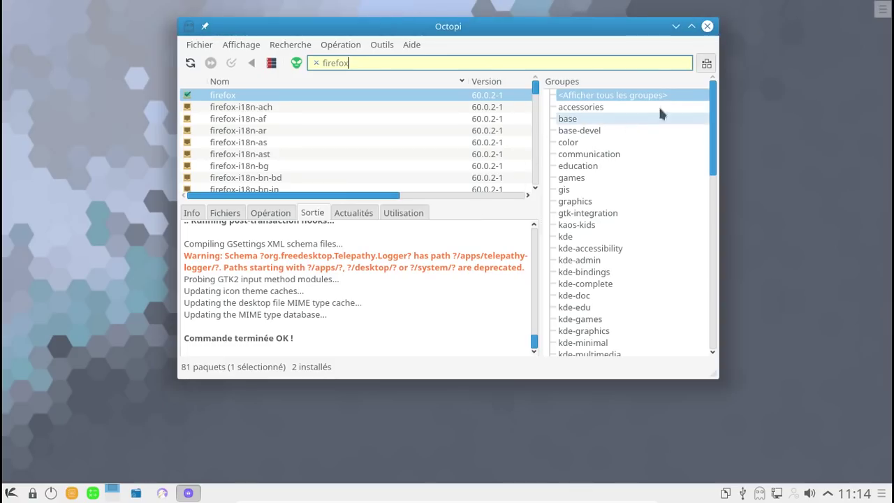
{"action": "left_click", "coordinate": [707, 26]}
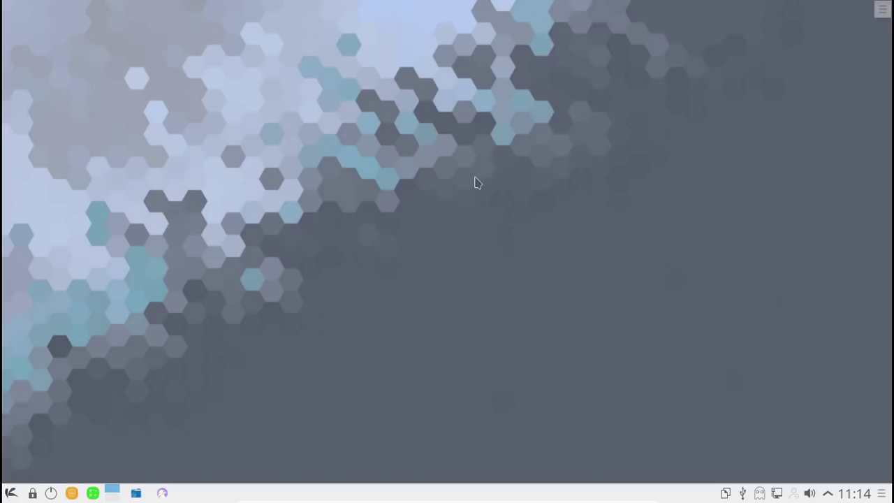
Move 'Panoram-x - 2014 - Laboratoire' from Téléchargements into Musique, then close Dolphin.
{"action": "left_click", "coordinate": [136, 492]}
{"action": "left_click_drag", "start_coordinate": [272, 19], "coordinate": [439, 43]}
{"action": "left_click", "coordinate": [237, 135]}
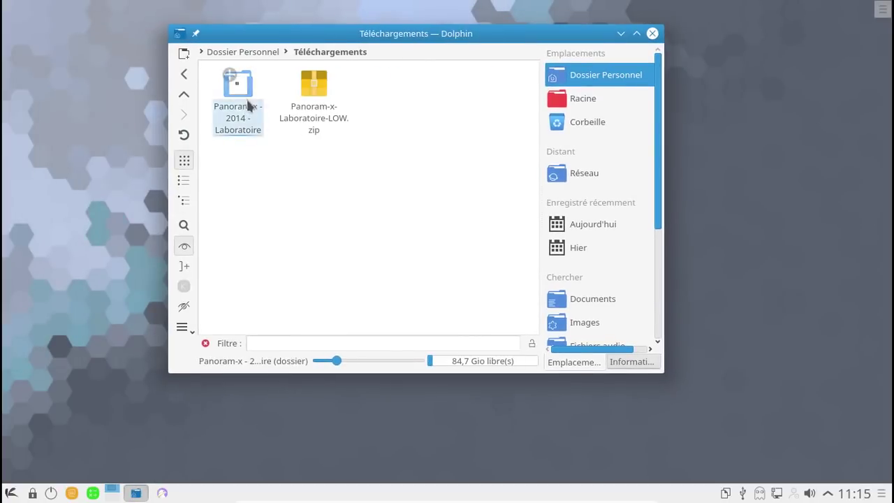
{"action": "right_click", "coordinate": [243, 94]}
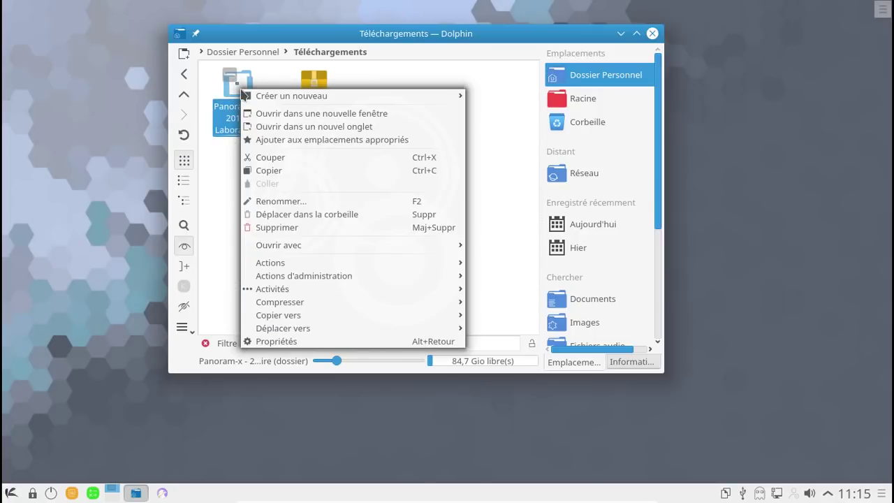
{"action": "mouse_move", "coordinate": [321, 328]}
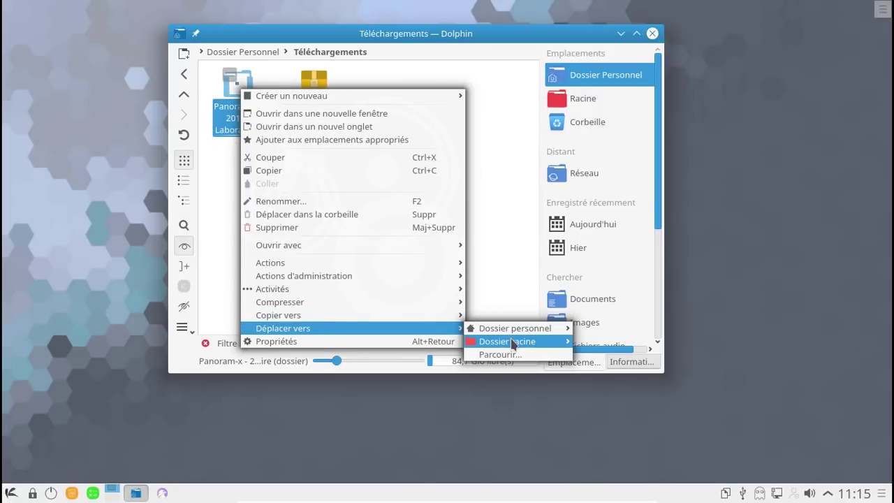
{"action": "mouse_move", "coordinate": [517, 328]}
{"action": "mouse_move", "coordinate": [605, 386]}
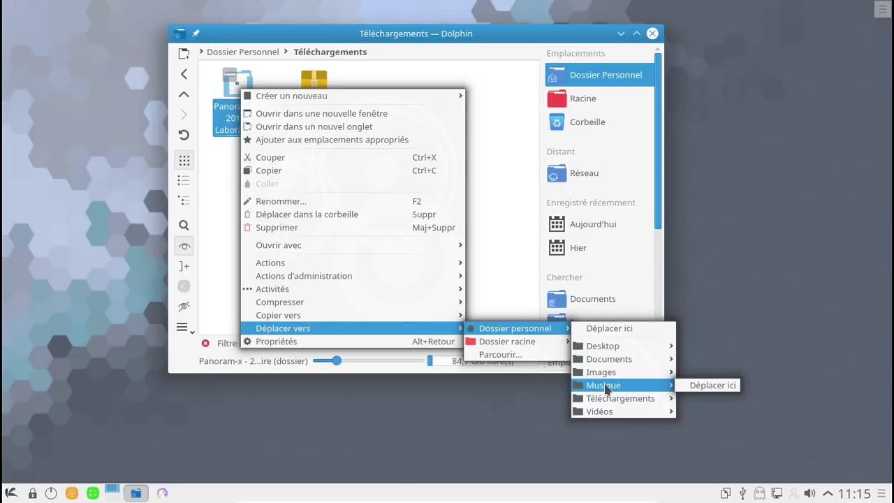
{"action": "left_click", "coordinate": [690, 386]}
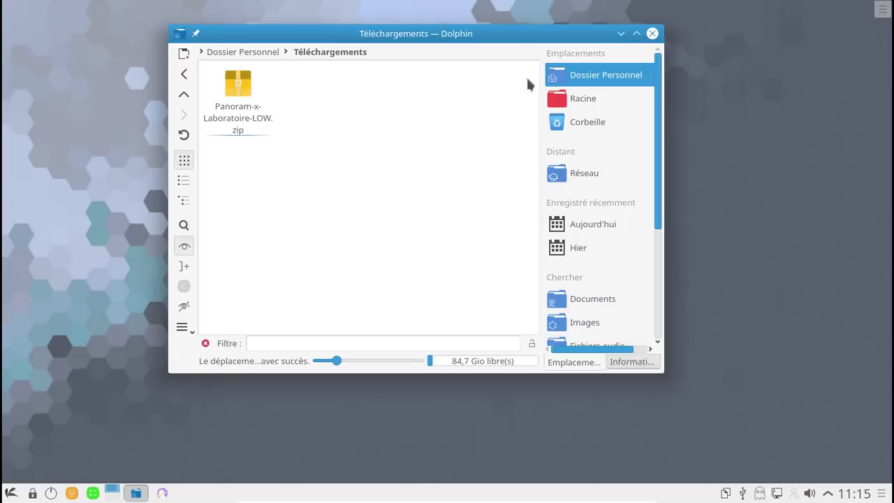
{"action": "left_click", "coordinate": [653, 33]}
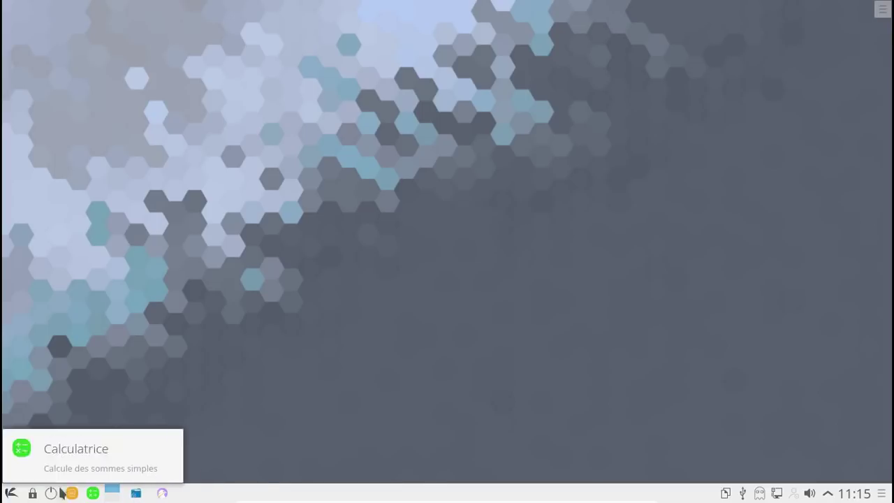
Launch Elisa and open the Laboratoire album.
{"action": "left_click", "coordinate": [11, 493]}
{"action": "mouse_move", "coordinate": [71, 312]}
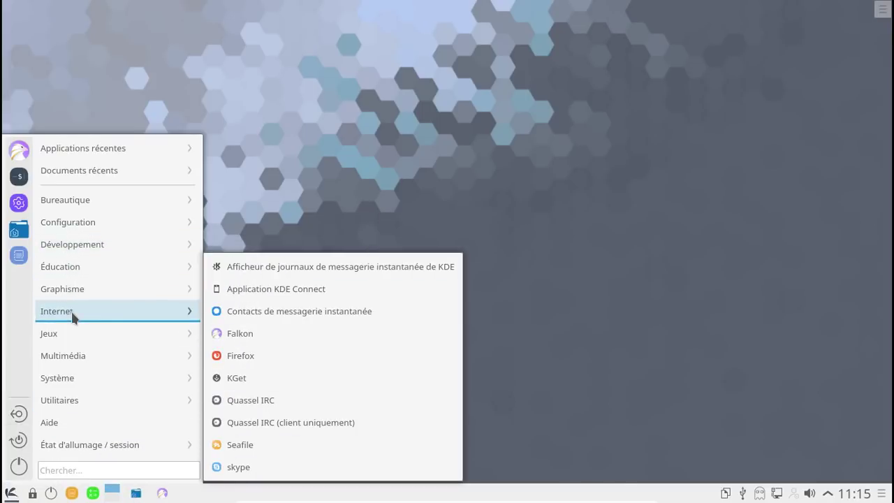
{"action": "mouse_move", "coordinate": [77, 355]}
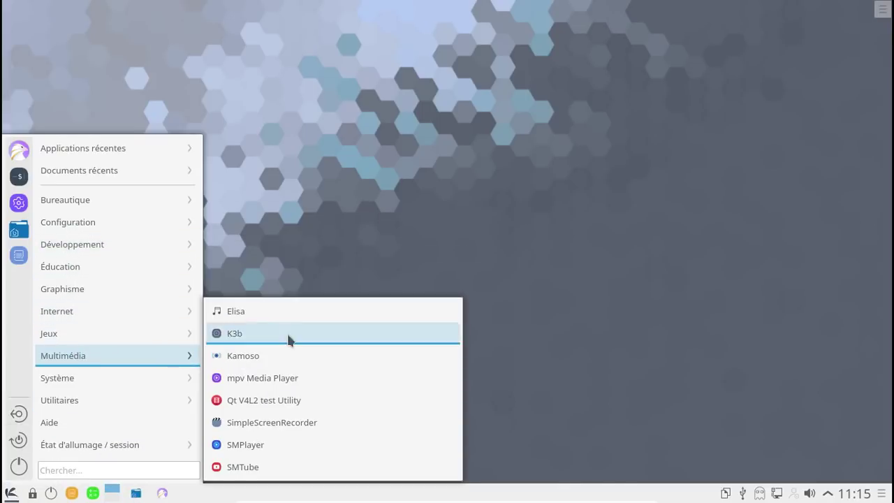
{"action": "left_click", "coordinate": [277, 312]}
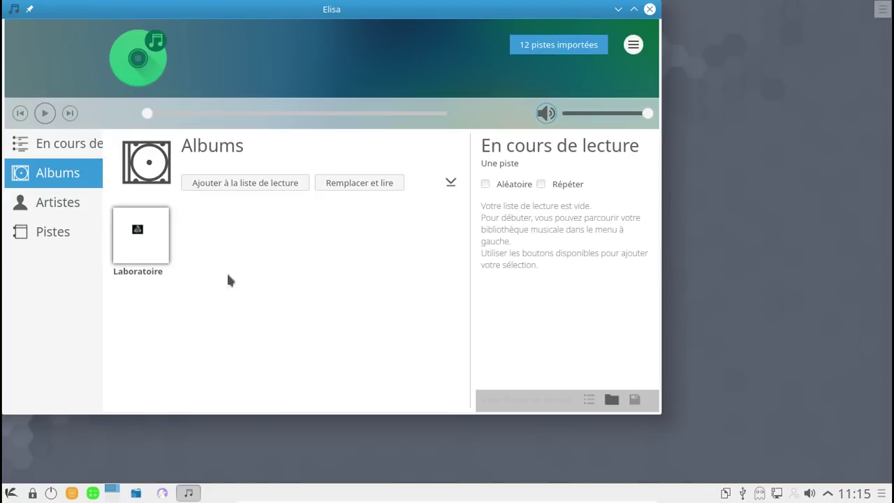
{"action": "left_click", "coordinate": [158, 252]}
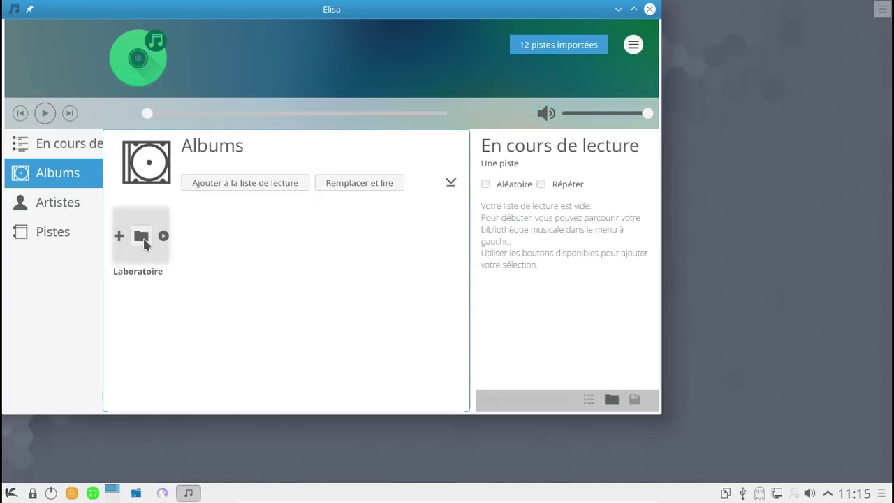
{"action": "left_click", "coordinate": [53, 182]}
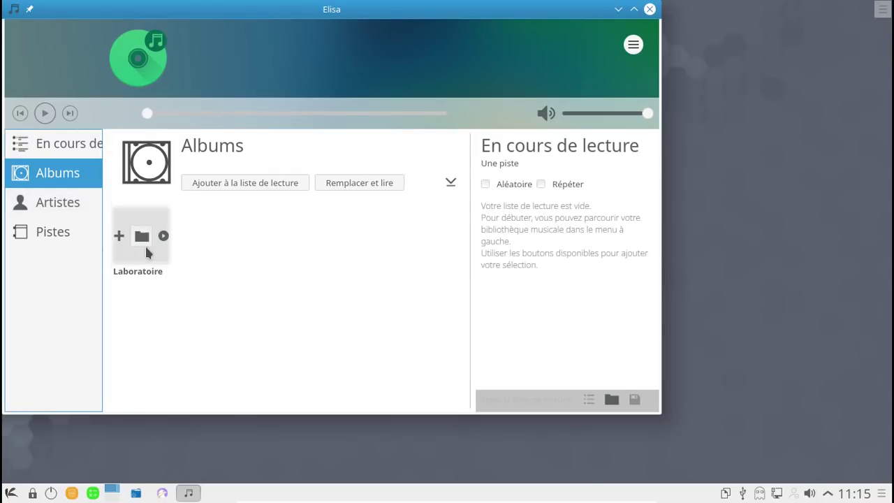
{"action": "left_click", "coordinate": [146, 252]}
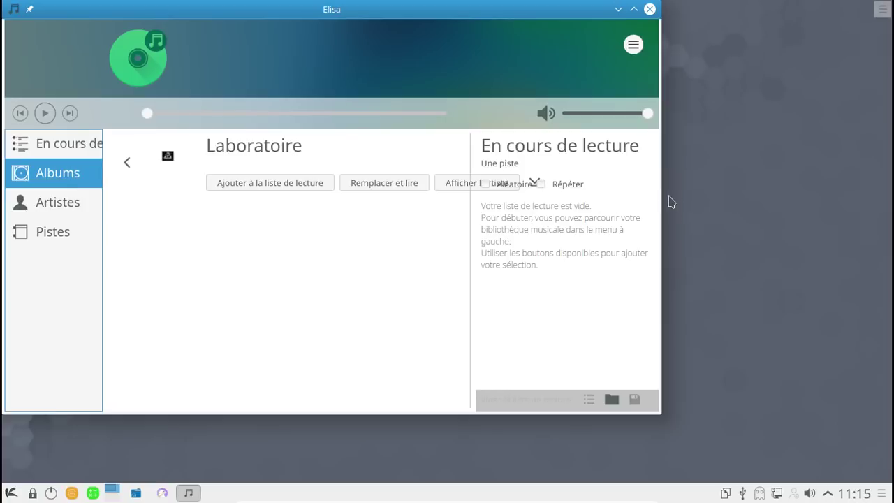
Add '1 - Arch' from the Pistes list to the playlist and play it.
{"action": "left_click_drag", "start_coordinate": [661, 194], "coordinate": [774, 192]}
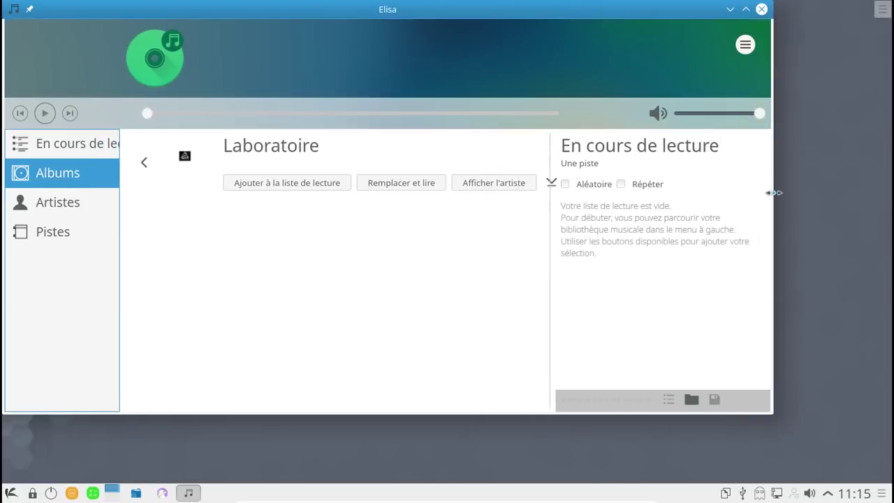
{"action": "left_click", "coordinate": [63, 225]}
{"action": "double_click", "coordinate": [222, 217]}
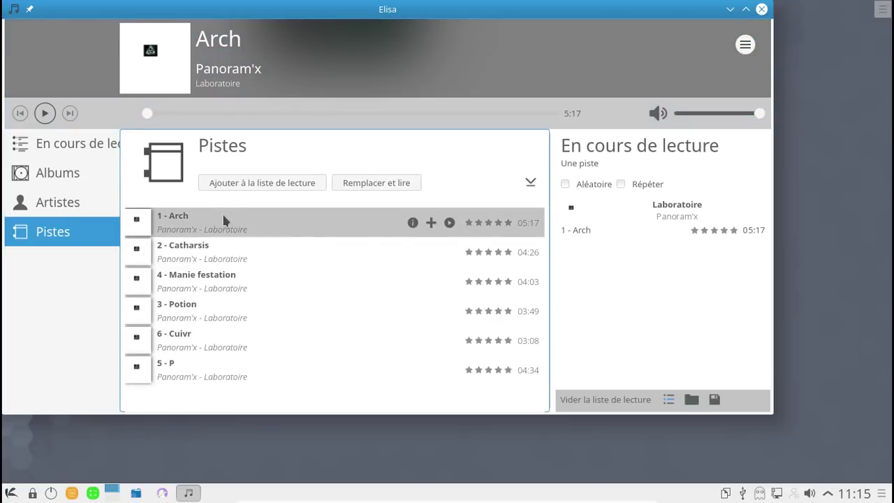
{"action": "left_click", "coordinate": [45, 113]}
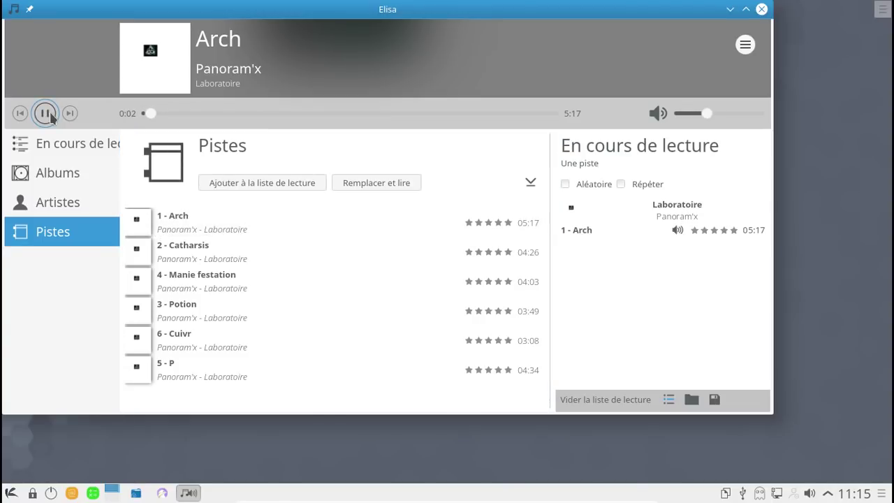
Quit Elisa from its main menu.
{"action": "left_click", "coordinate": [745, 45]}
{"action": "left_click", "coordinate": [747, 133]}
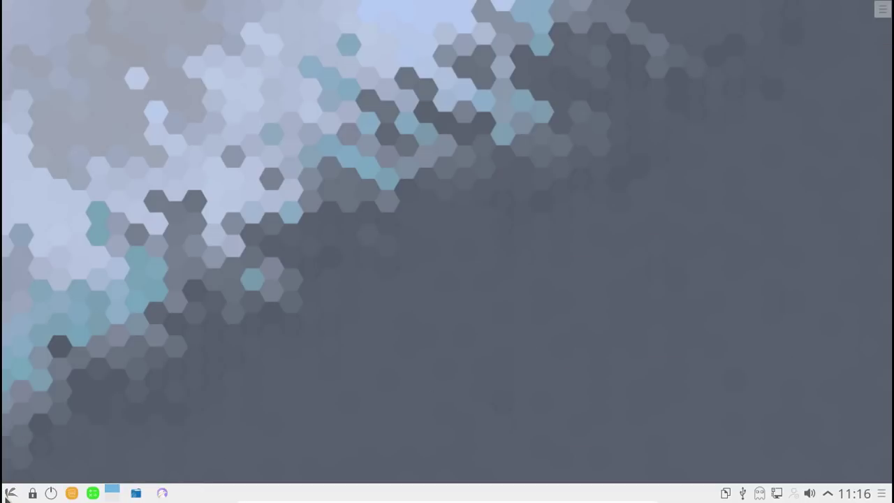
{"action": "left_click", "coordinate": [11, 493]}
{"action": "mouse_move", "coordinate": [126, 207]}
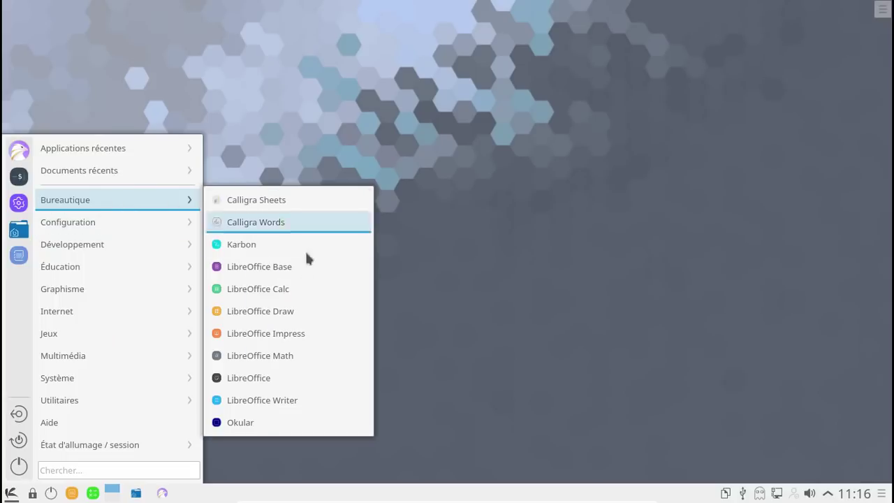
{"action": "left_click", "coordinate": [262, 401]}
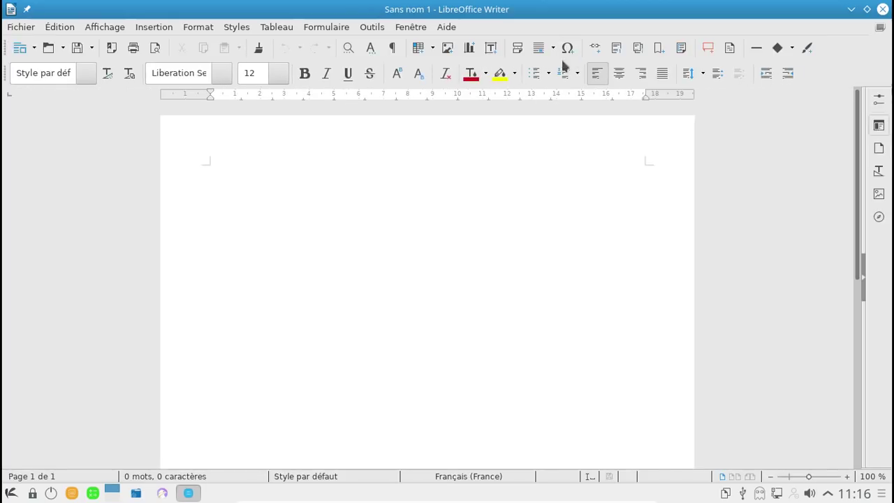
{"action": "left_click", "coordinate": [883, 9]}
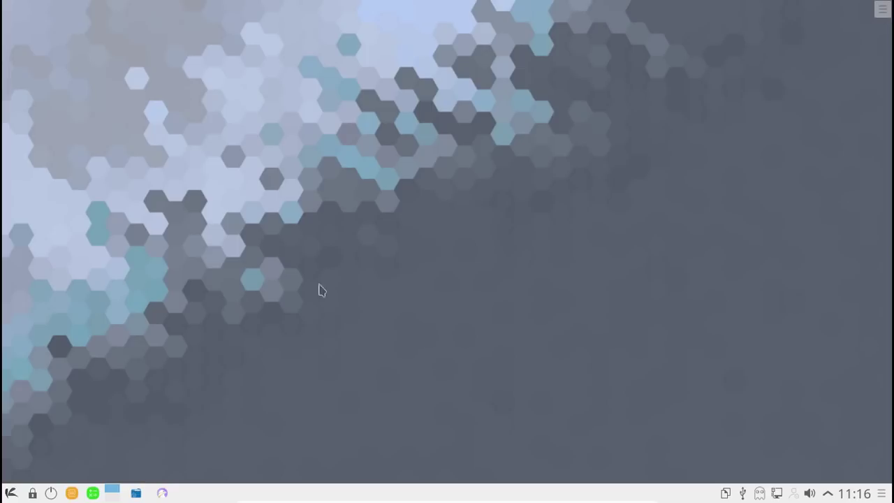
{"action": "left_click", "coordinate": [15, 493]}
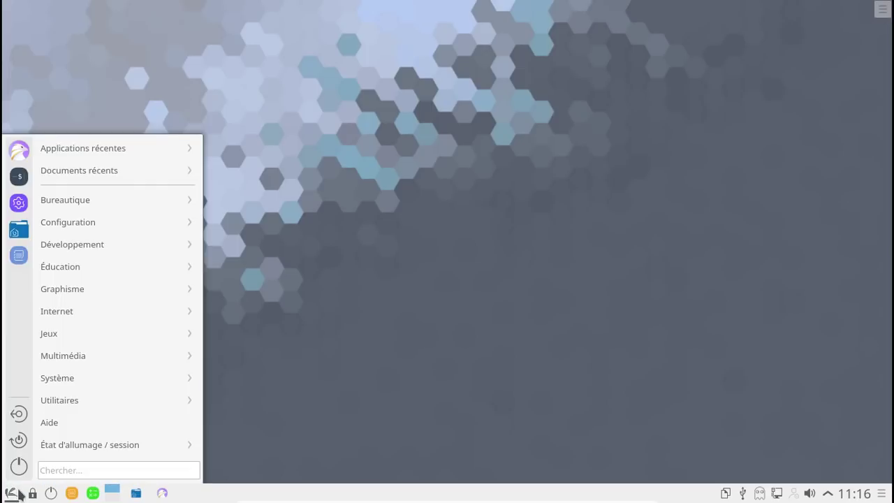
{"action": "type", "text": "firefox"}
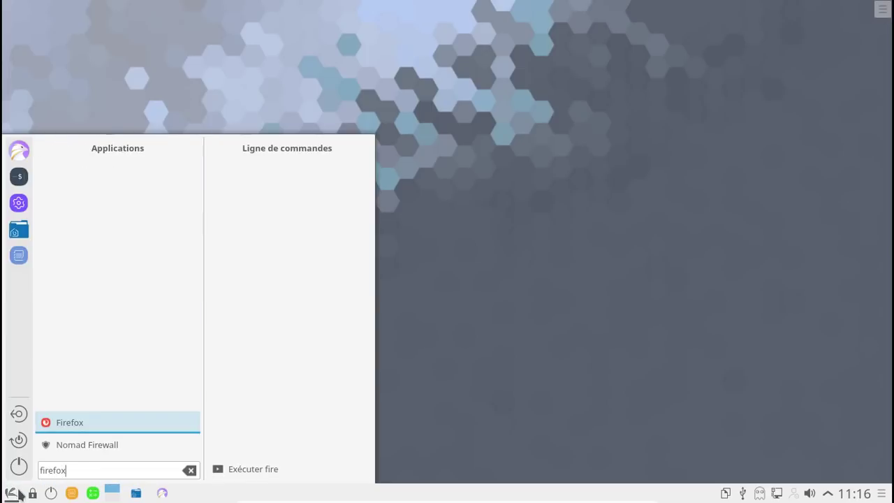
{"action": "left_click", "coordinate": [75, 444]}
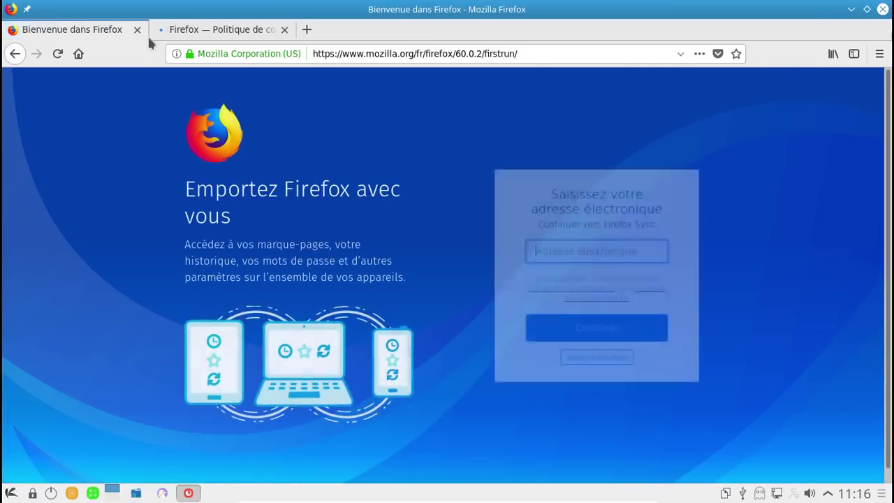
{"action": "left_click", "coordinate": [137, 30]}
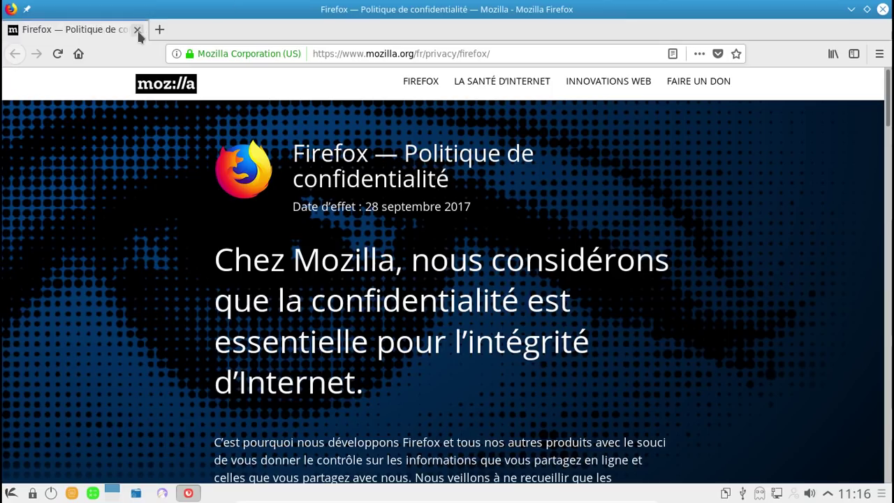
{"action": "left_click", "coordinate": [879, 54]}
{"action": "left_click", "coordinate": [880, 55]}
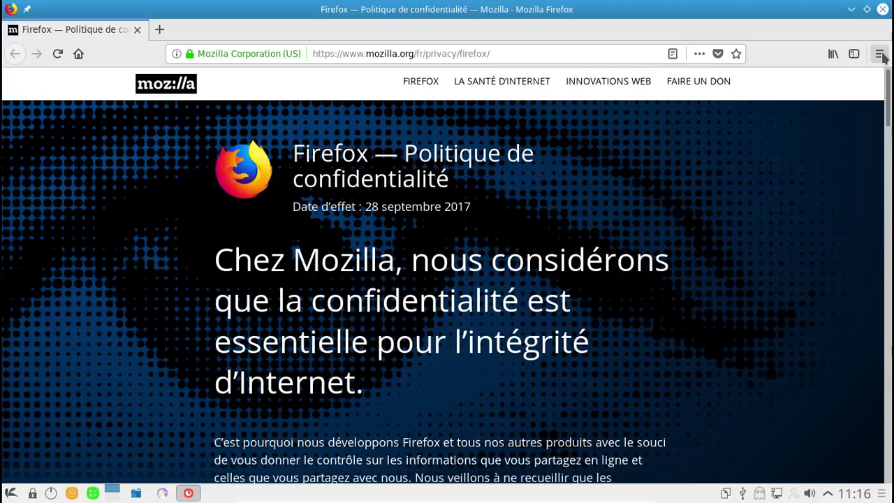
{"action": "left_click", "coordinate": [881, 10]}
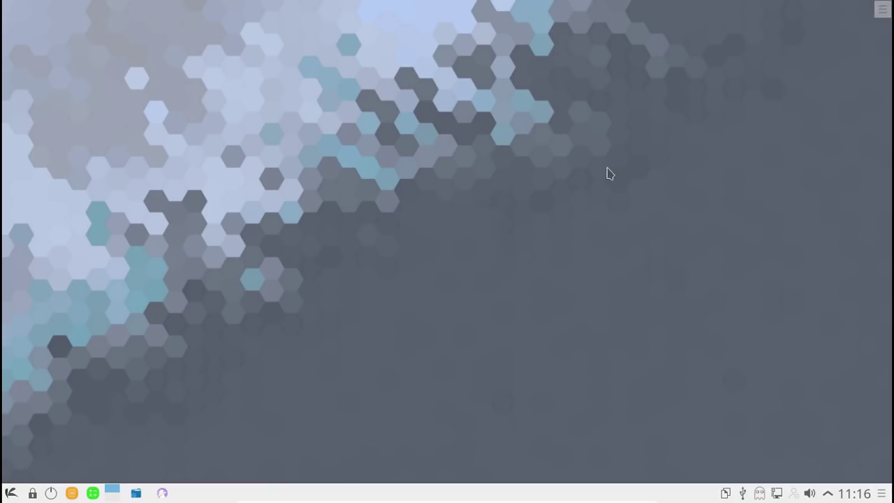
{"action": "left_click", "coordinate": [12, 493]}
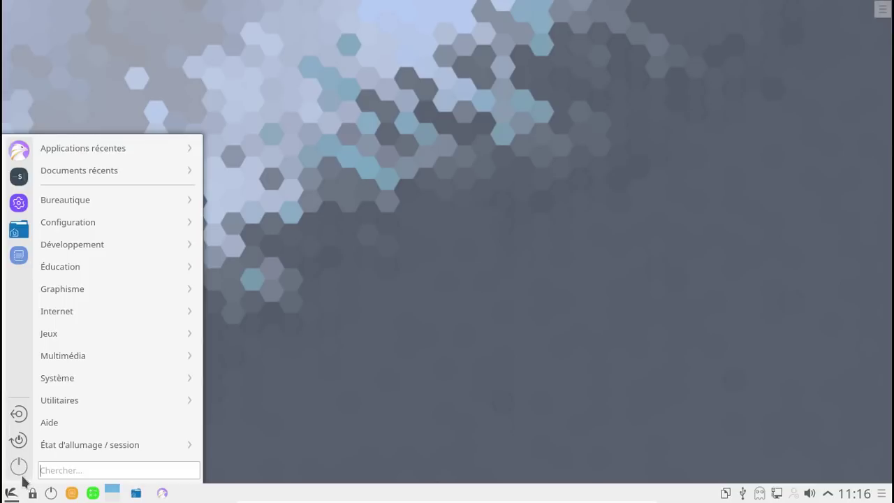
{"action": "mouse_move", "coordinate": [82, 378]}
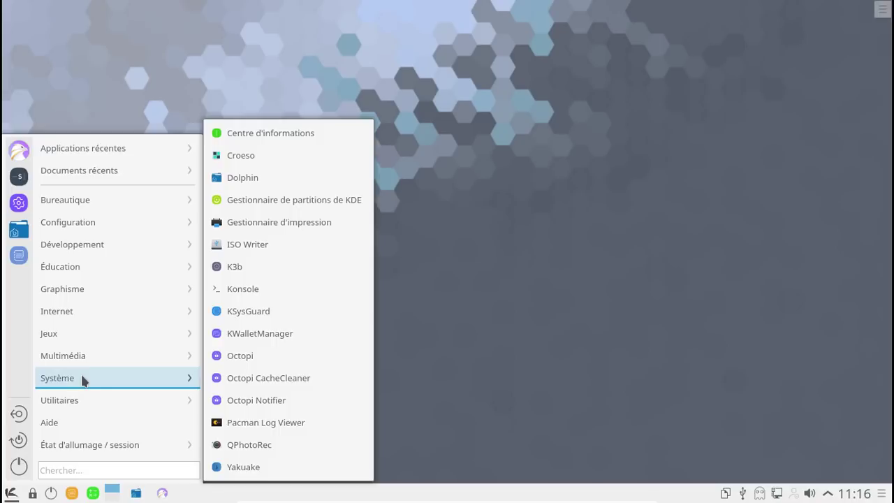
{"action": "mouse_move", "coordinate": [86, 357]}
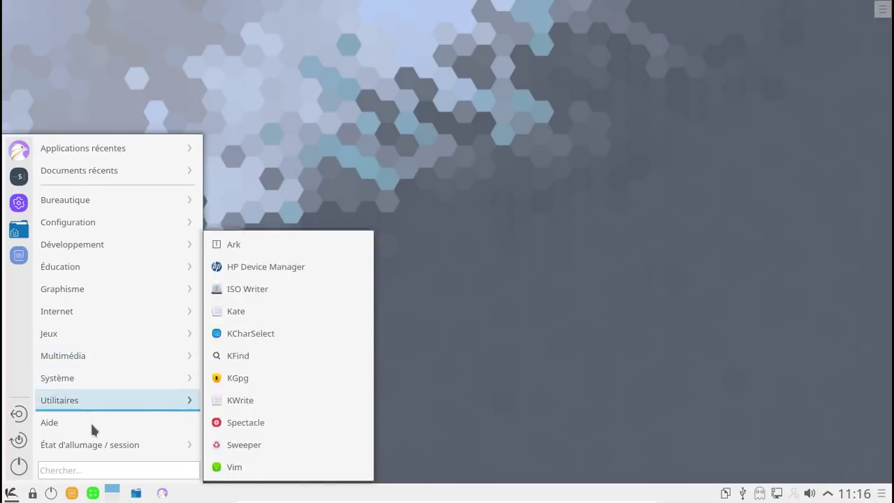
{"action": "left_click", "coordinate": [84, 469]}
{"action": "type", "text": "kinfo"}
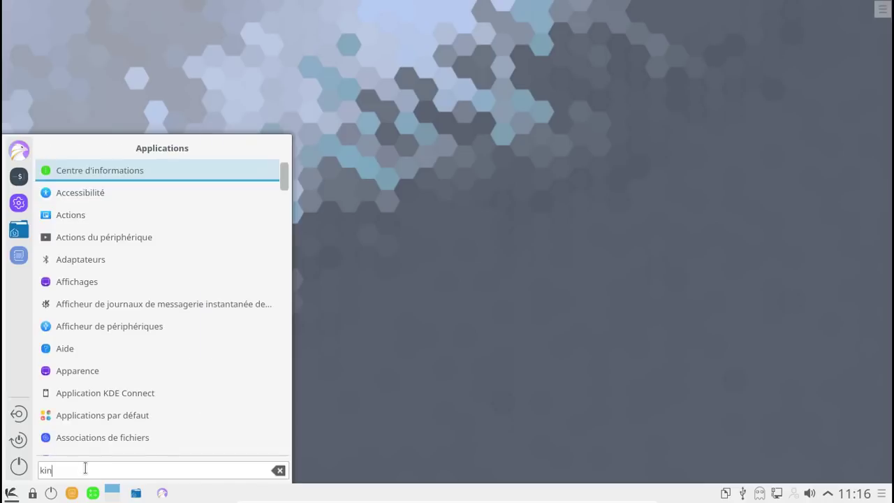
{"action": "key", "text": "Return"}
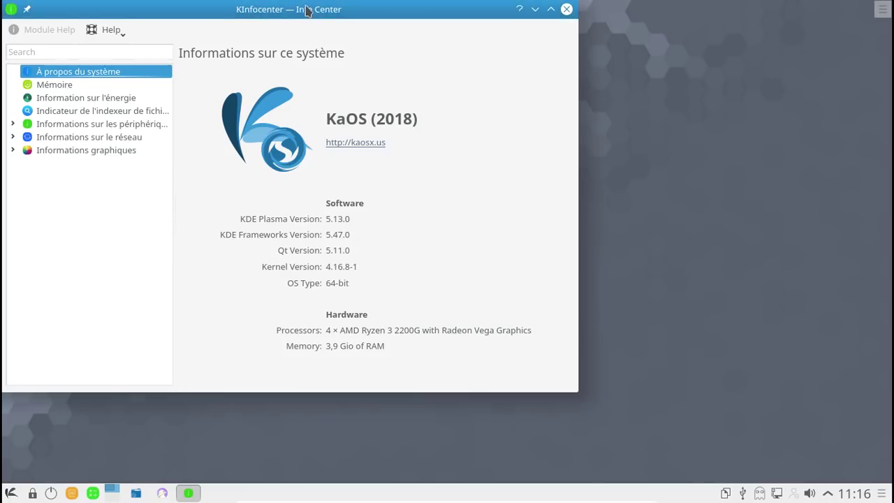
{"action": "left_click_drag", "start_coordinate": [307, 10], "coordinate": [433, 23]}
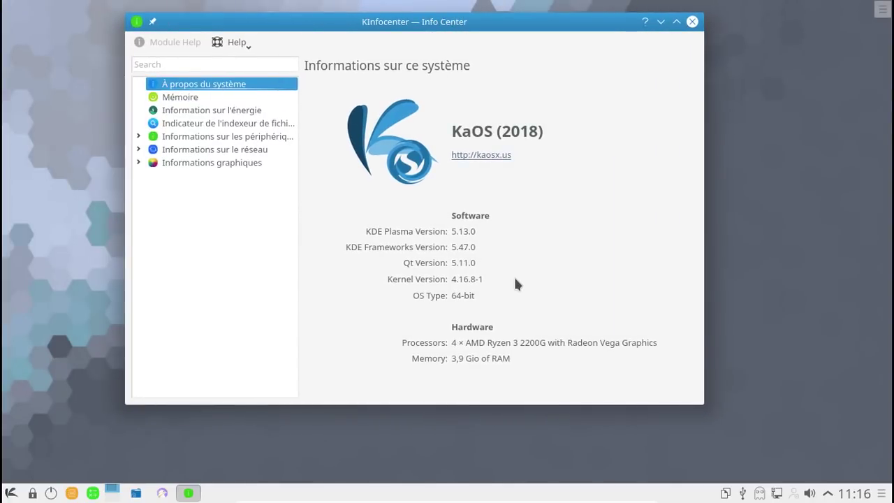
{"action": "left_click", "coordinate": [692, 22]}
{"action": "left_click", "coordinate": [10, 492]}
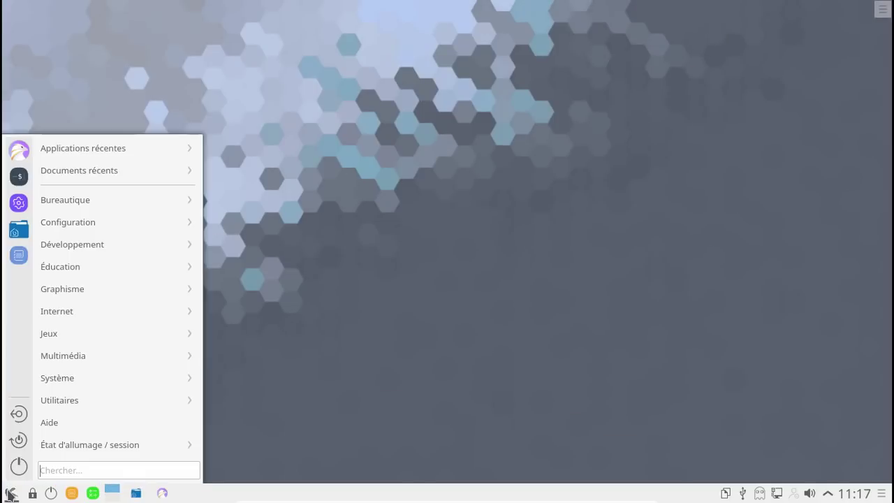
Shut down KaOS with Éteindre from the launcher's power options.
{"action": "left_click", "coordinate": [19, 466]}
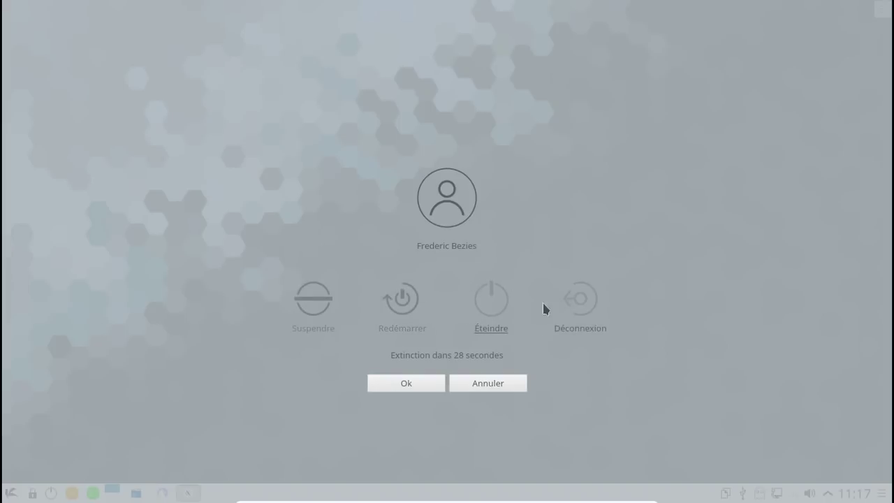
{"action": "left_click", "coordinate": [498, 306]}
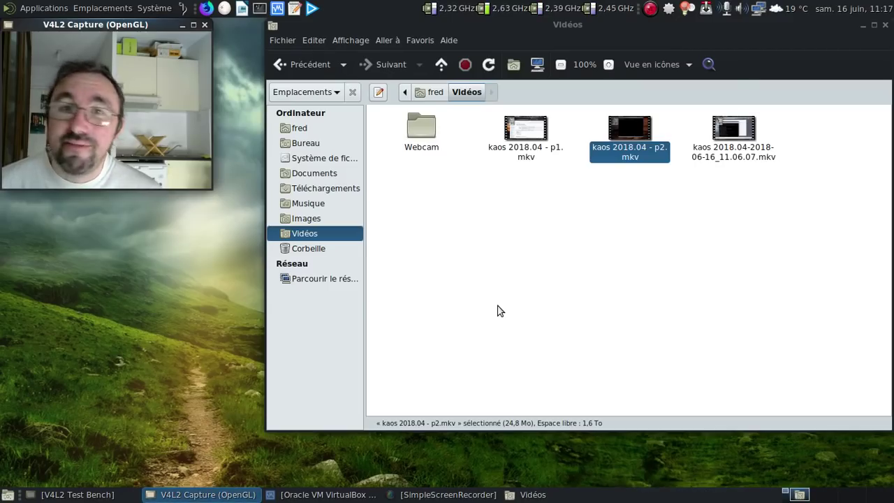
Close the Vidéos folder window.
{"action": "left_click", "coordinate": [884, 25]}
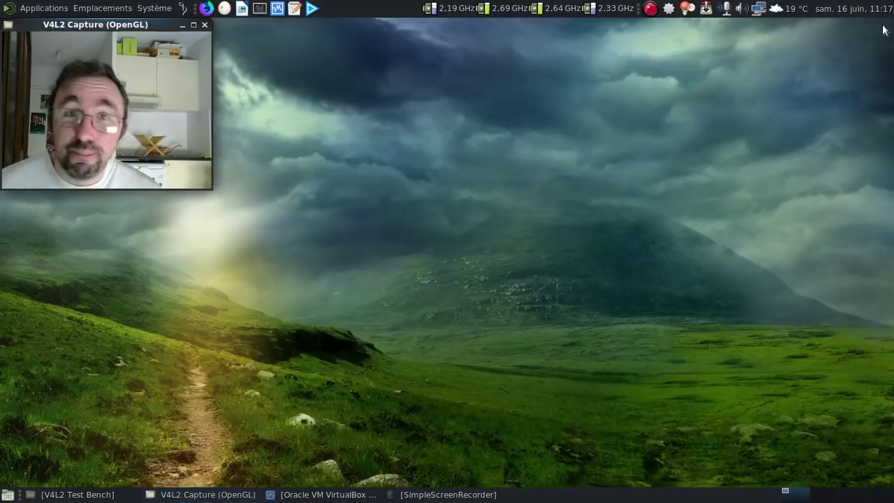